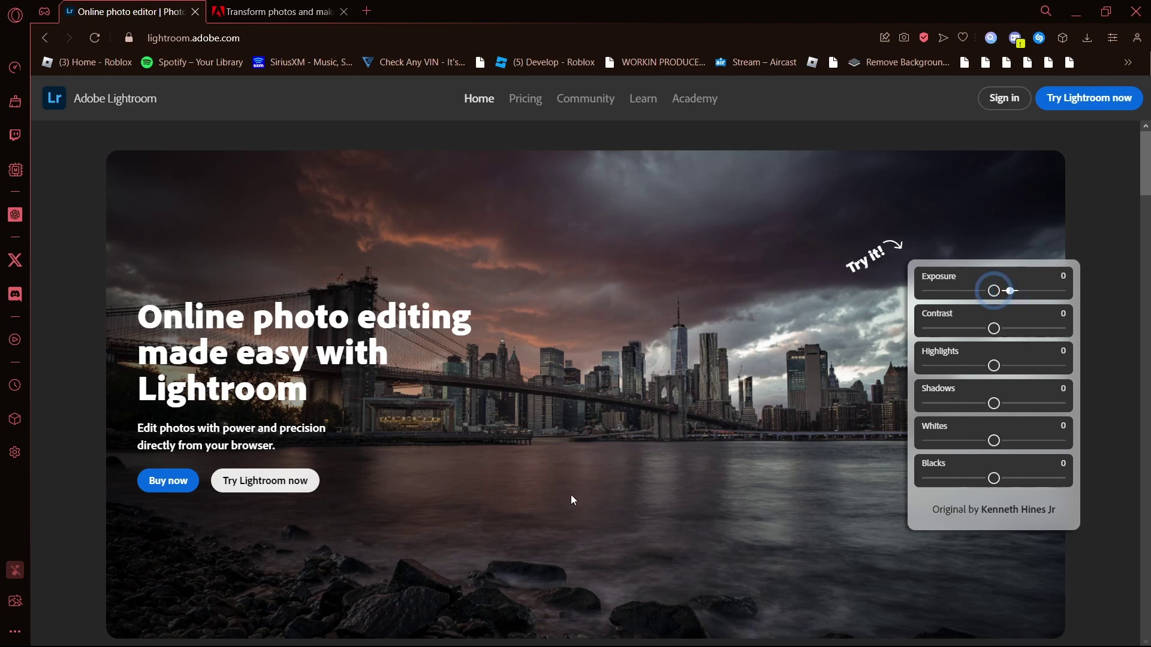
# View the Photoshop product page and return to the Lightroom page
pyautogui.click(308, 11)
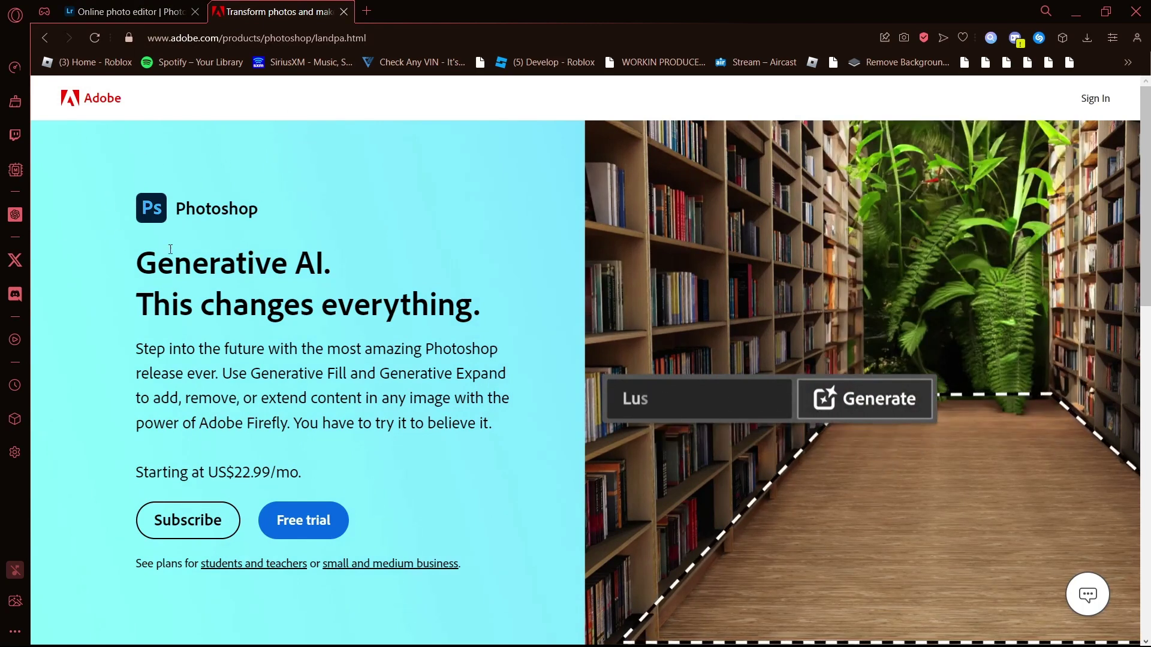
pyautogui.click(121, 20)
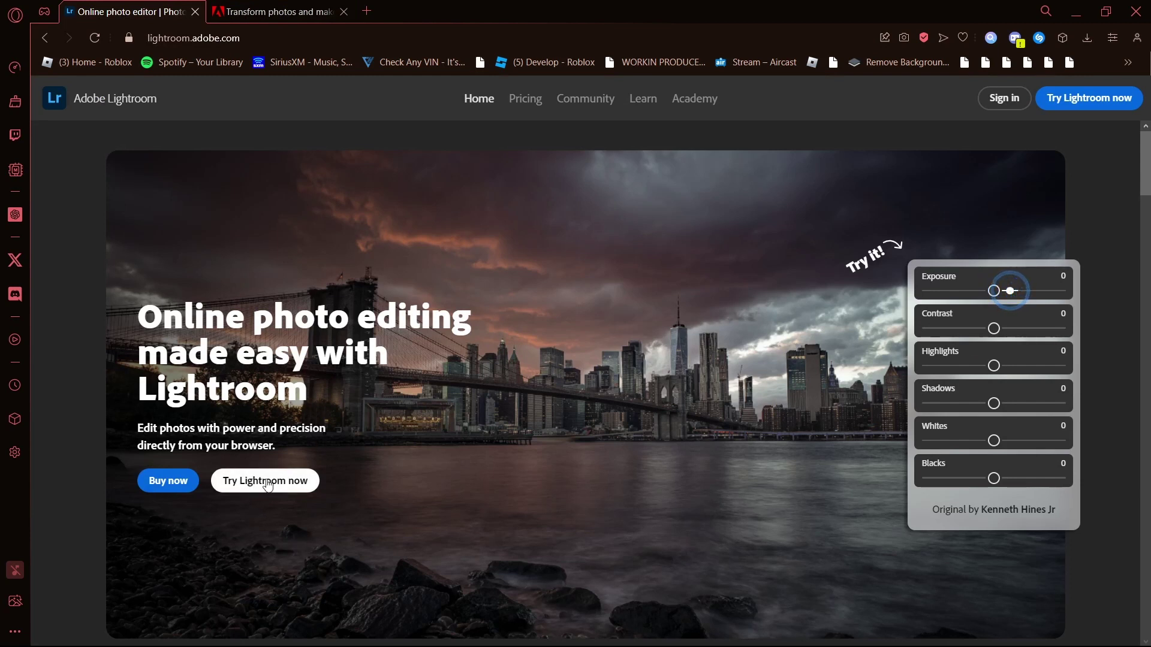
# Step through the individual Lightroom free trial with the 1TB yearly plan billed monthly, decline Adobe Stock, and close the sign-up at the email step
pyautogui.click(291, 487)
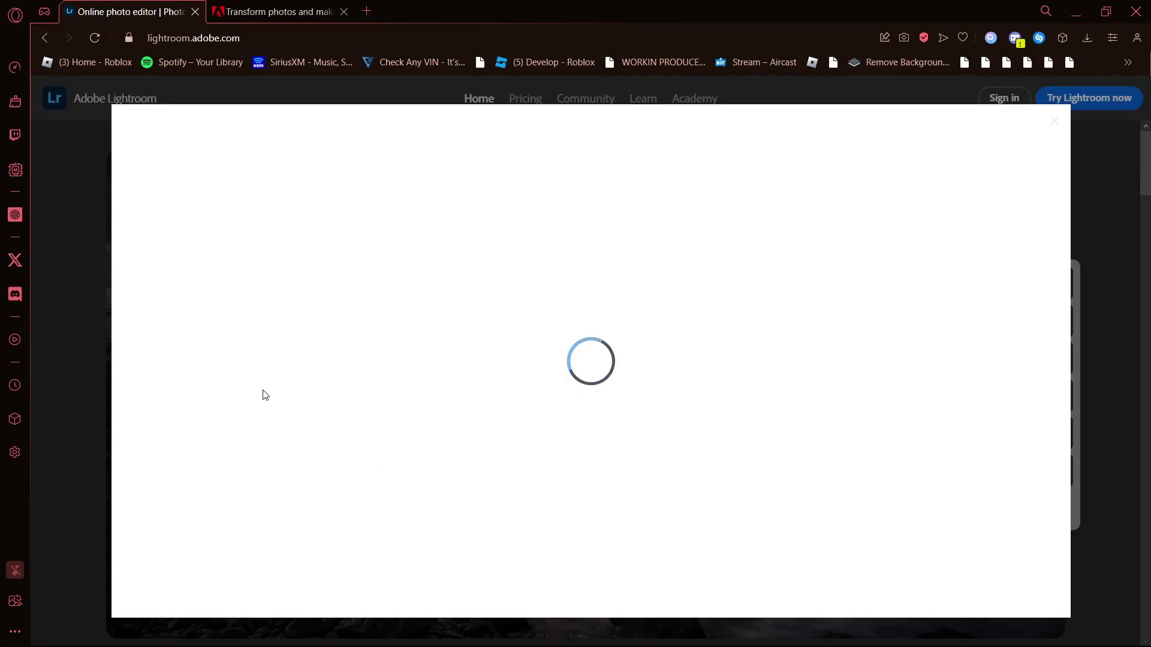
pyautogui.click(290, 275)
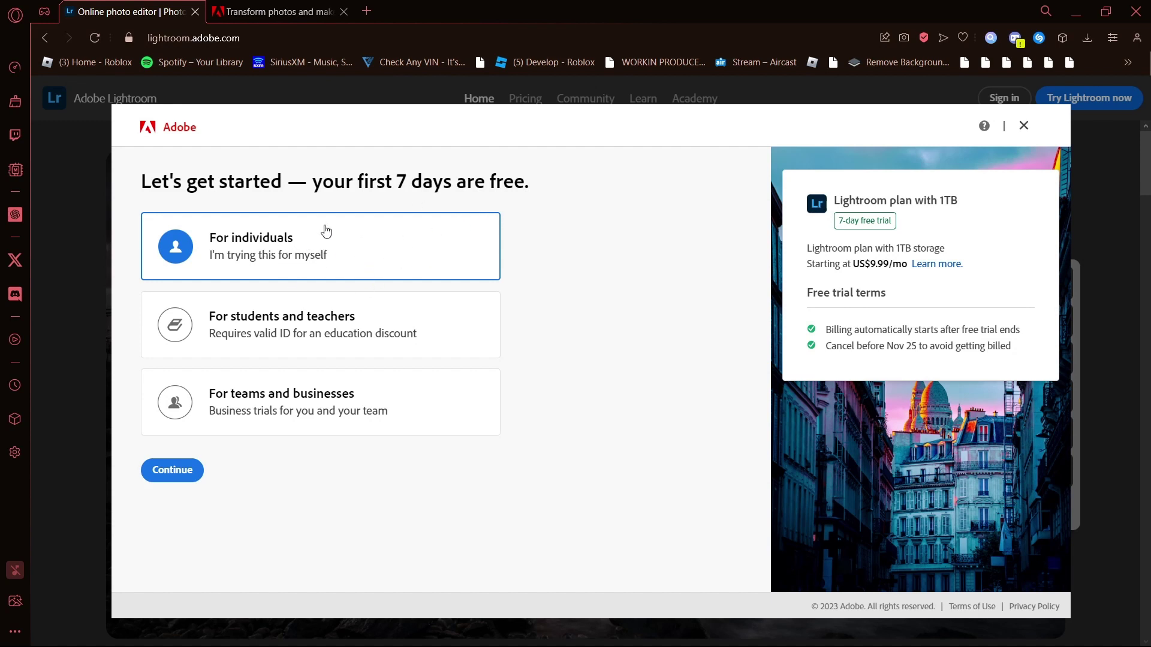
pyautogui.click(157, 470)
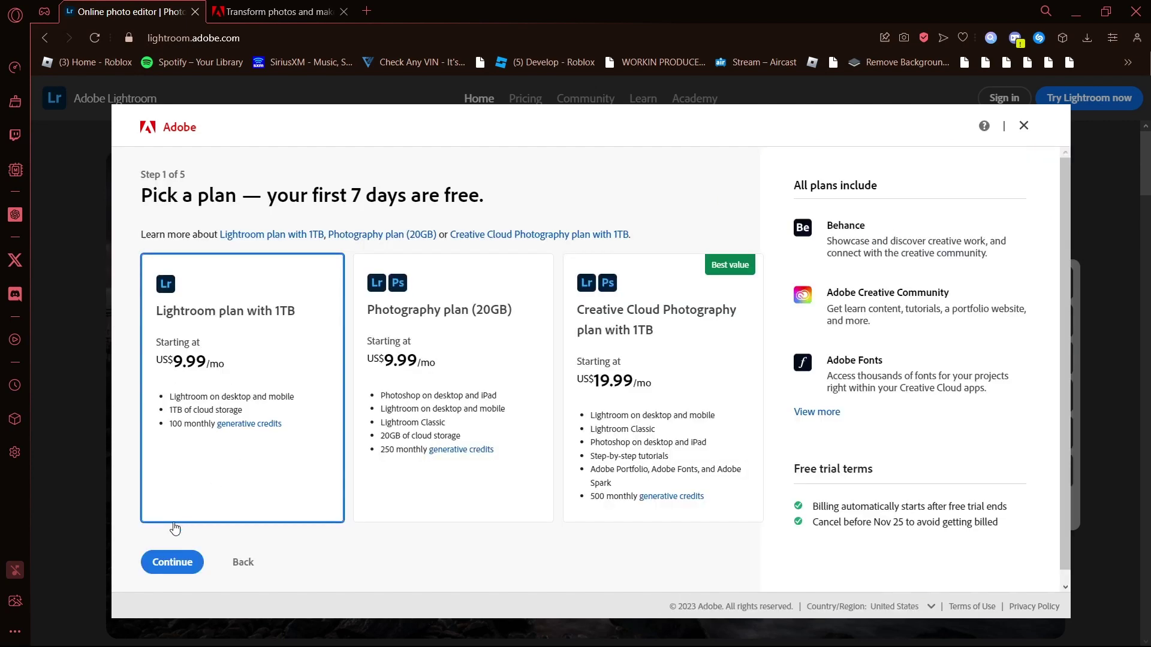
pyautogui.click(188, 565)
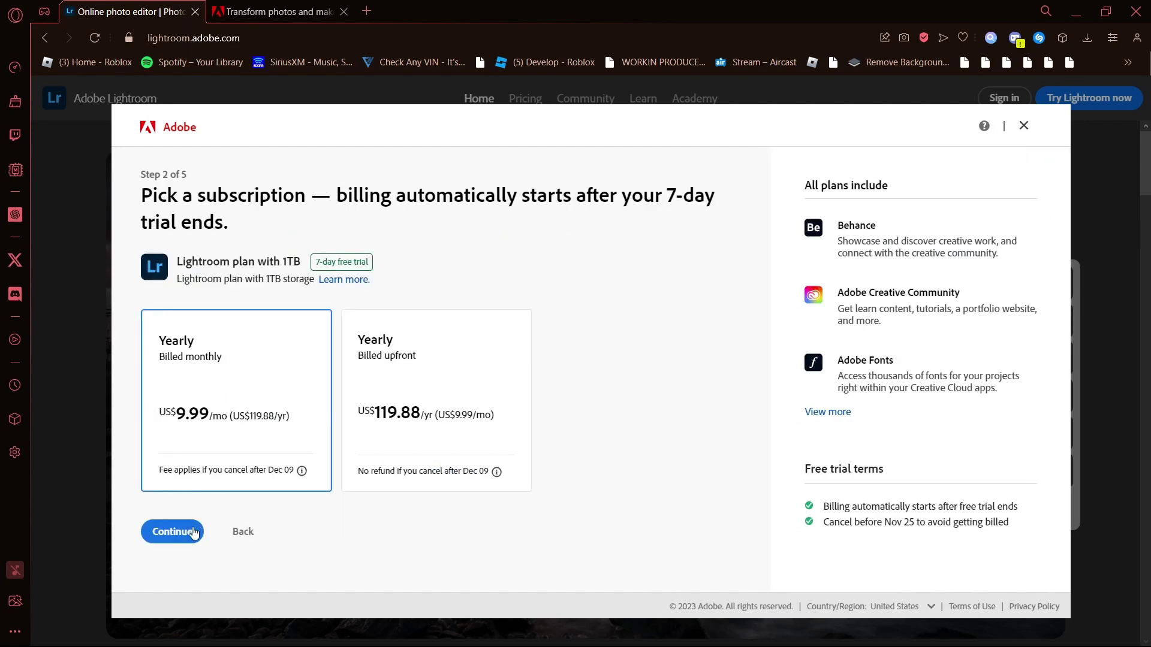
pyautogui.click(179, 540)
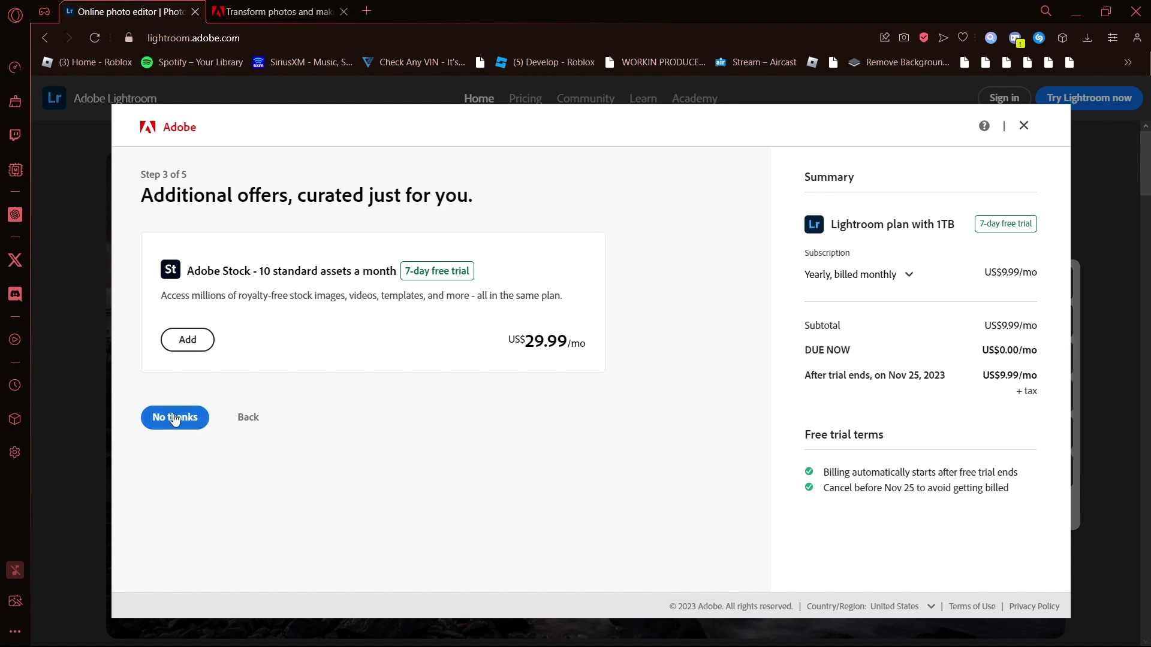
pyautogui.click(197, 426)
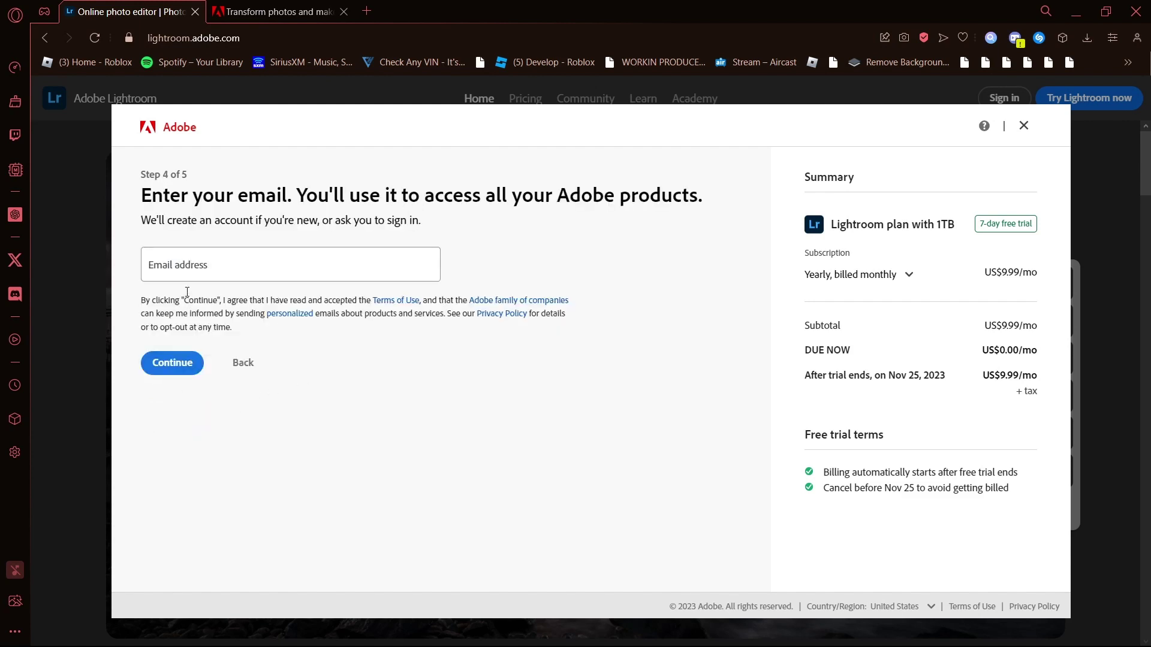
pyautogui.click(227, 267)
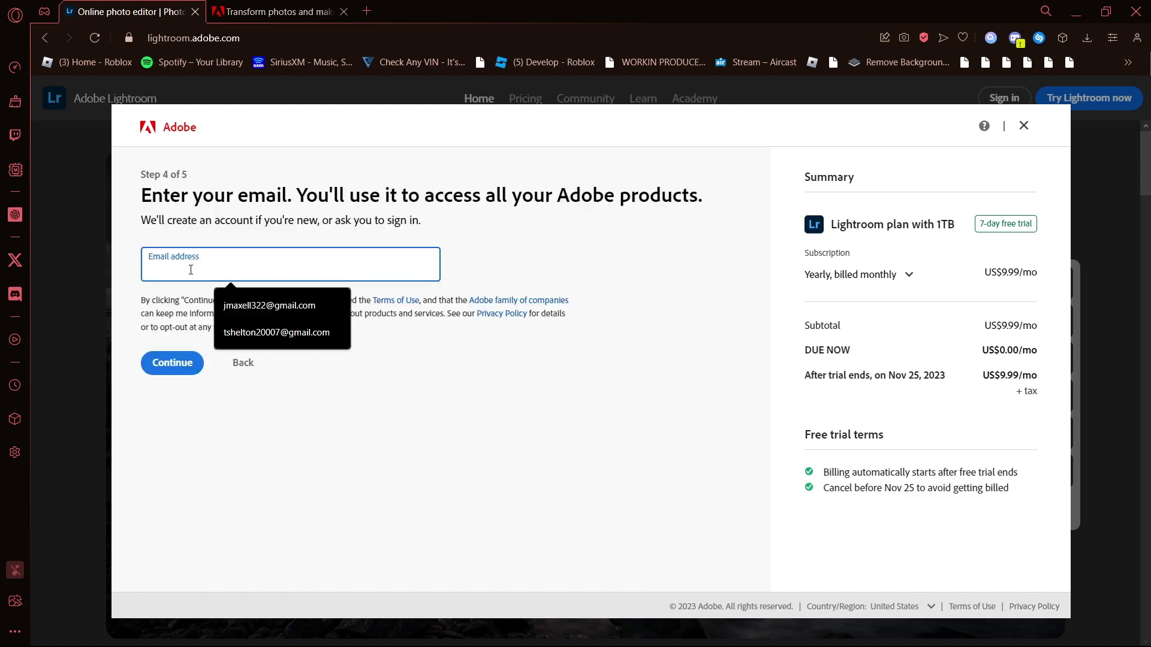
pyautogui.click(270, 290)
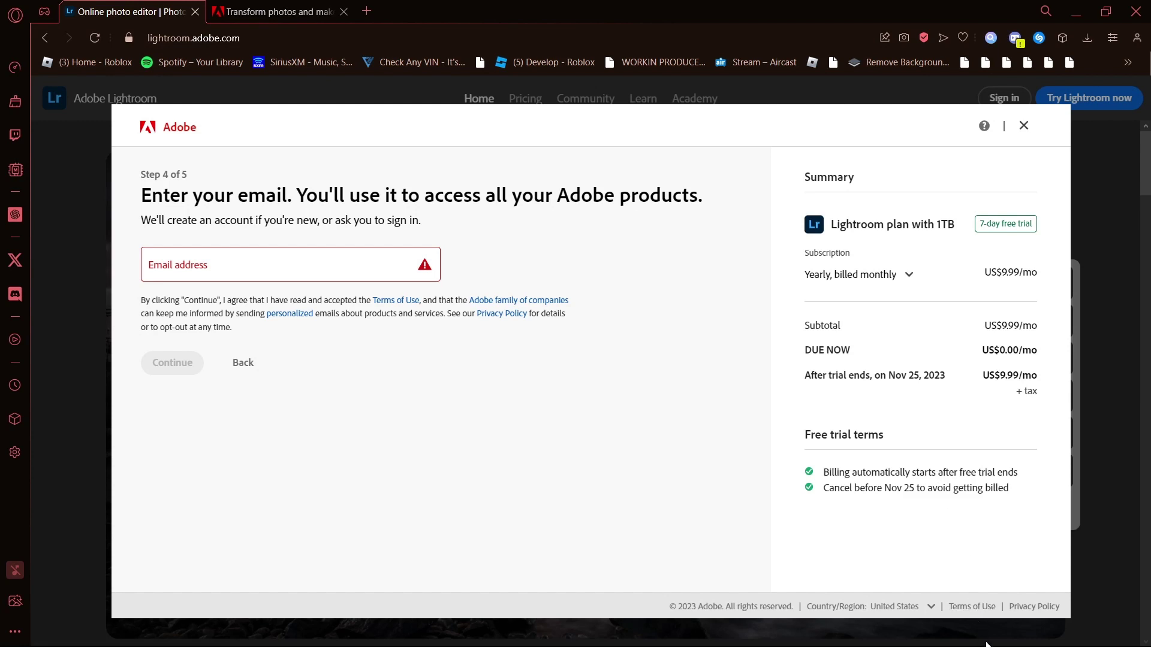
pyautogui.moveTo(1015, 645)
pyautogui.moveTo(1075, 642)
pyautogui.click(1022, 126)
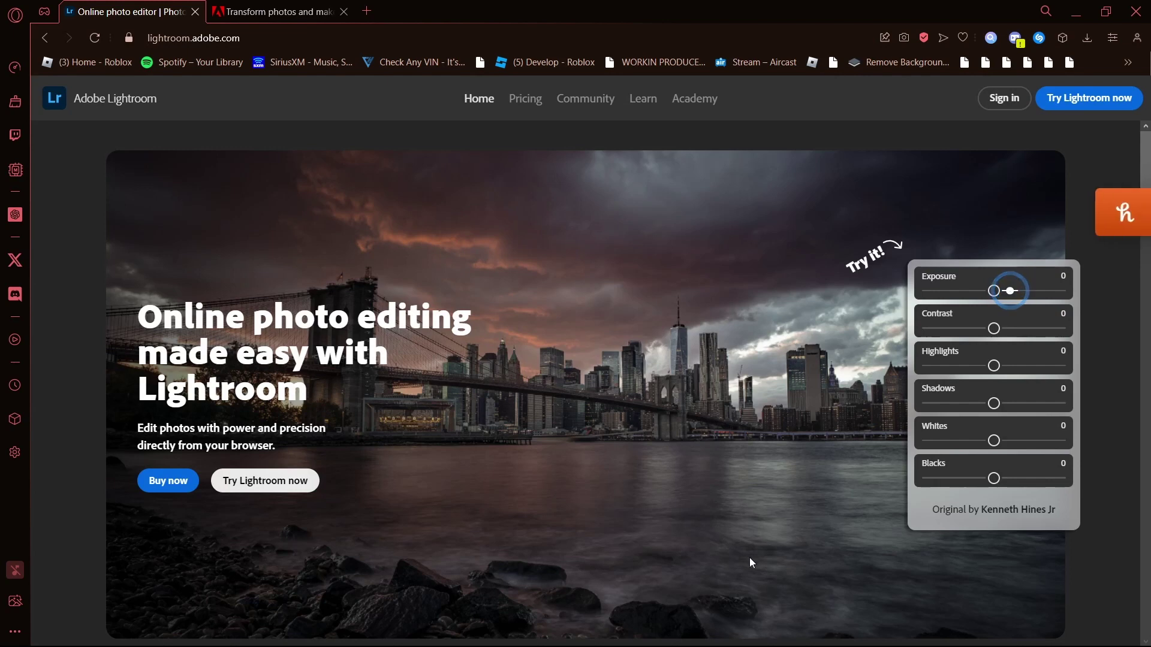
# Switch to the Lightroom desktop app and check its command for adding photos
pyautogui.moveTo(732, 629)
pyautogui.moveTo(774, 629)
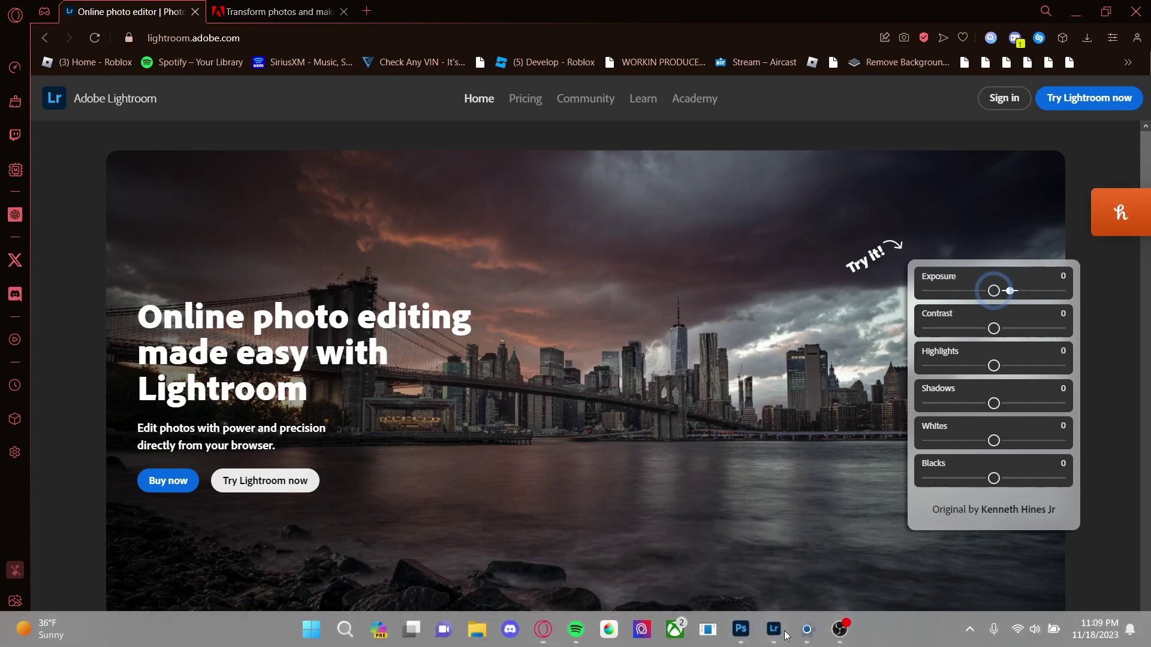
pyautogui.click(736, 574)
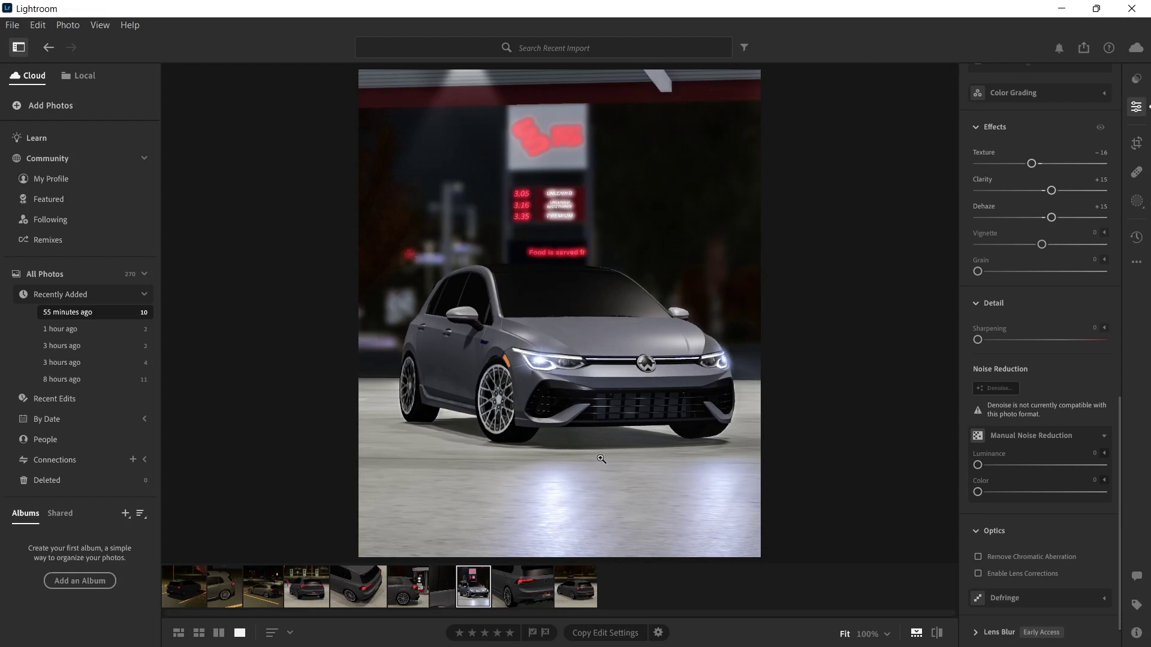
pyautogui.click(13, 27)
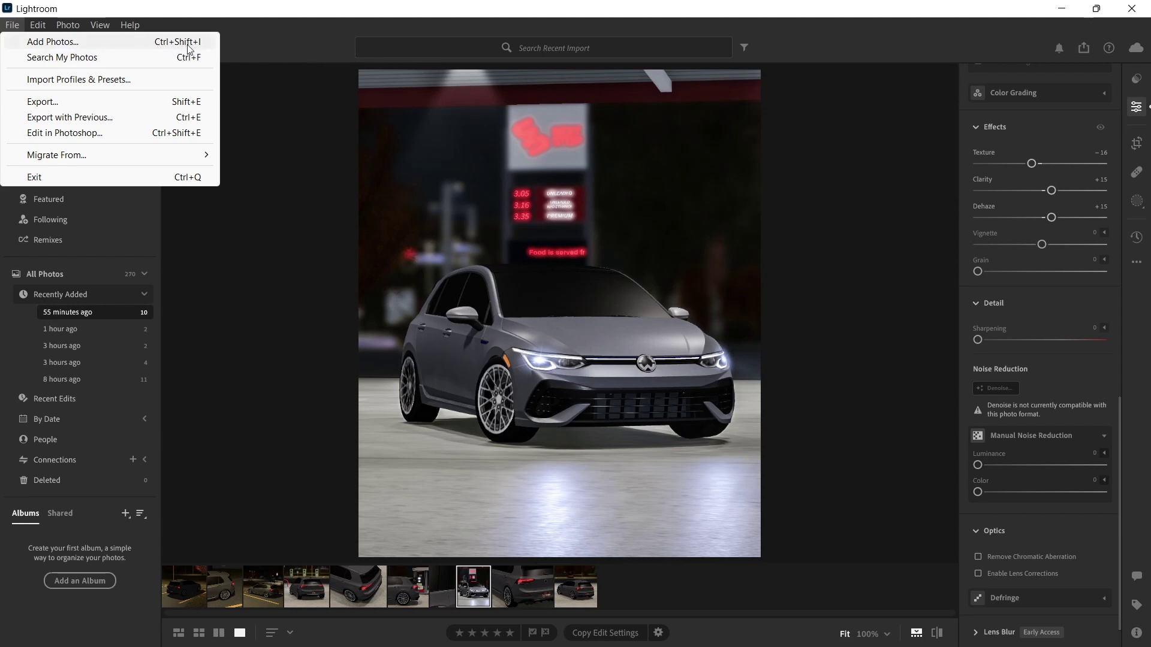
pyautogui.click(268, 49)
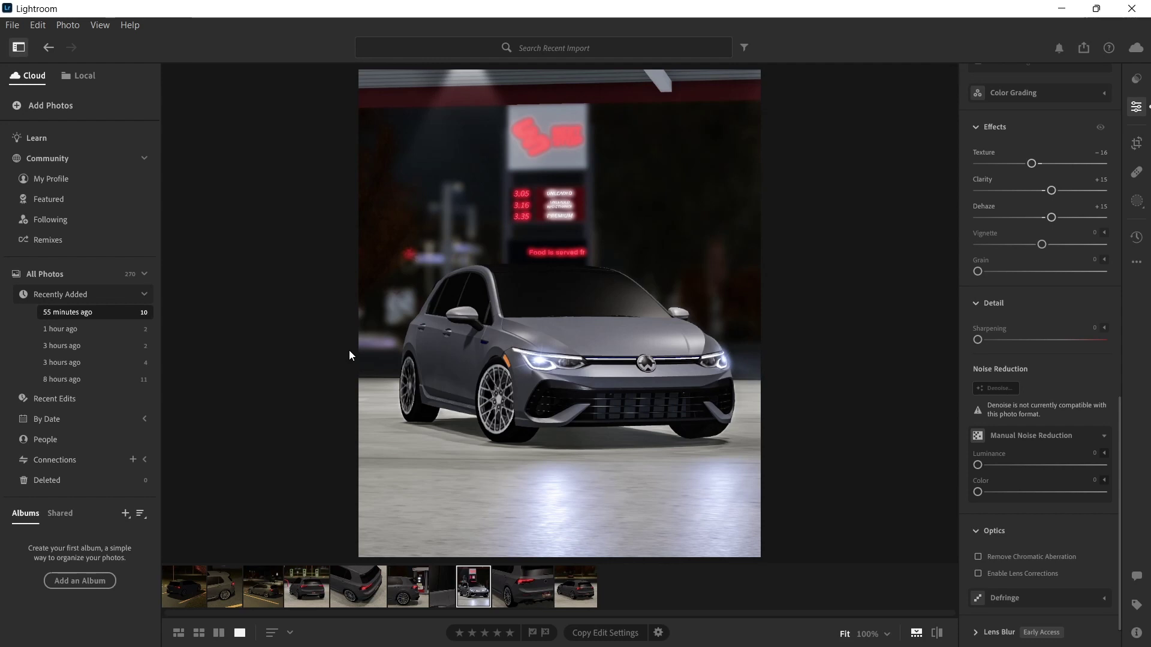
# Examine the recently added car photos one by one, comparing the rear close-up shots, the parking lot shots and their framing
pyautogui.moveTo(543, 629)
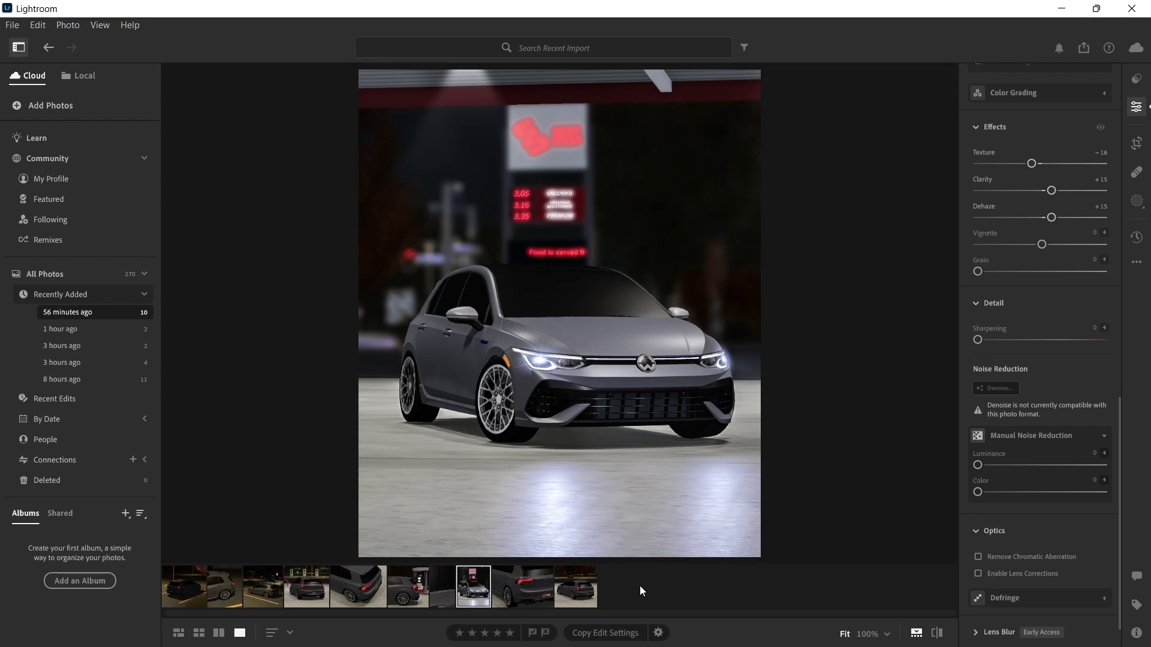
pyautogui.click(571, 589)
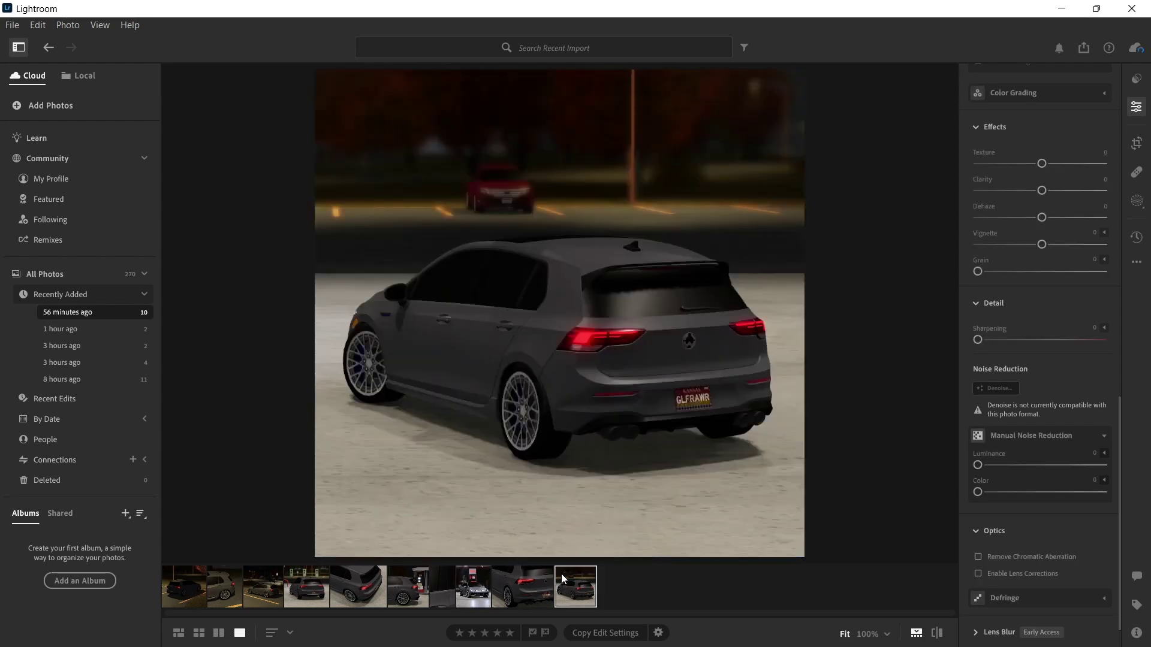
pyautogui.click(536, 573)
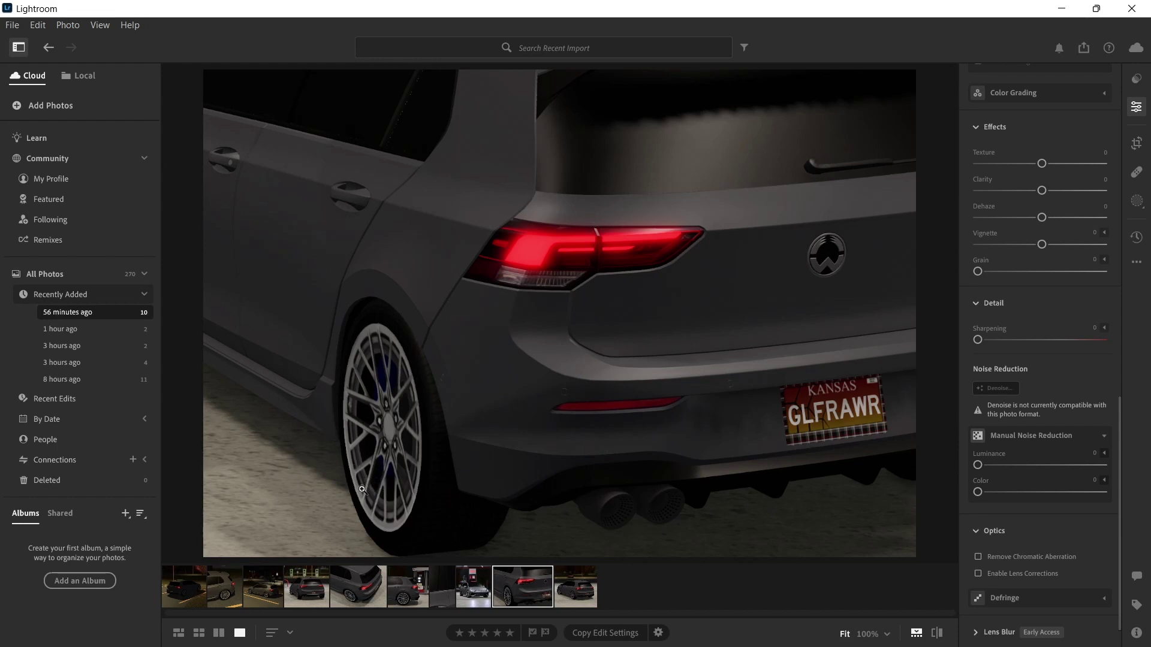
pyautogui.click(394, 587)
pyautogui.click(375, 591)
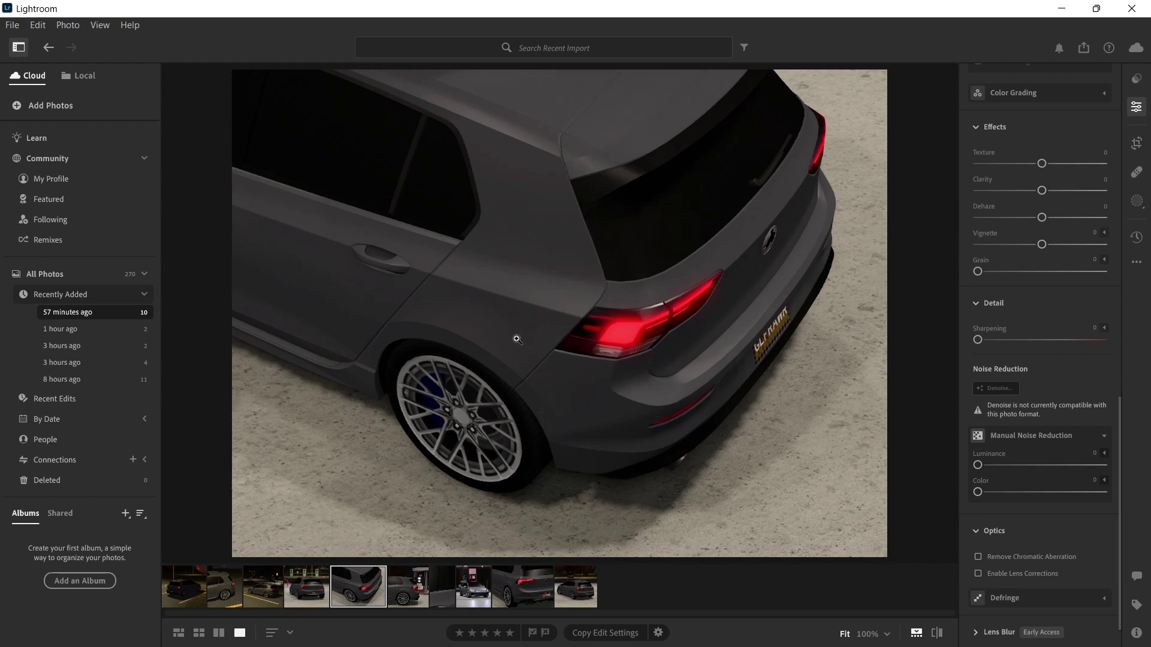
pyautogui.click(530, 598)
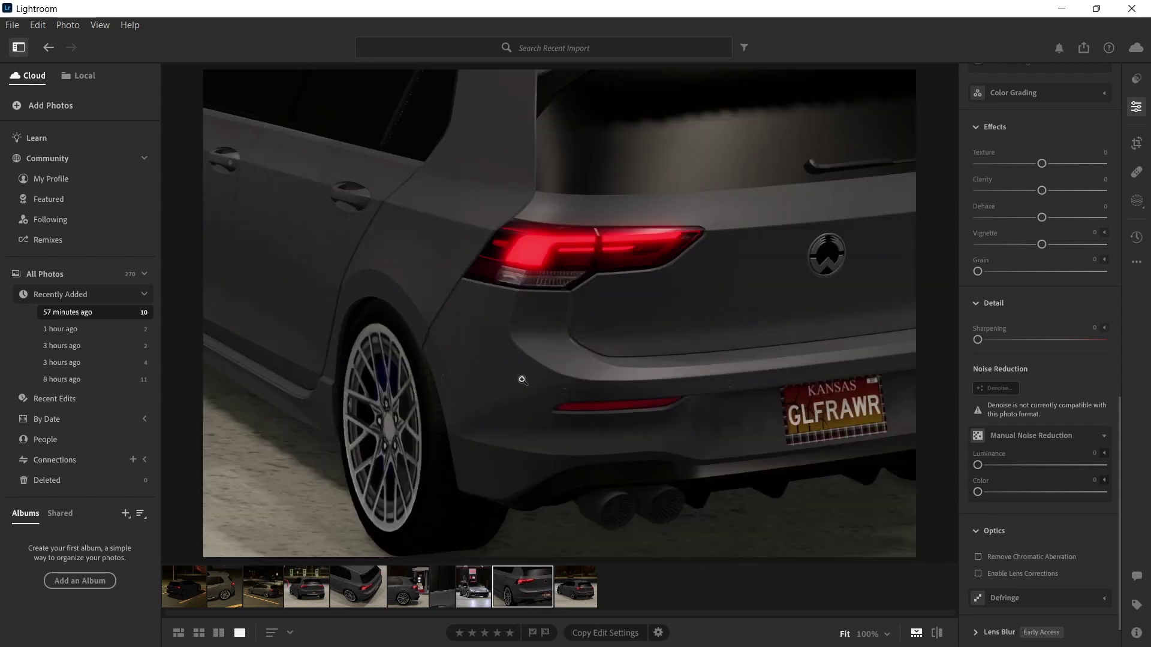
pyautogui.click(381, 580)
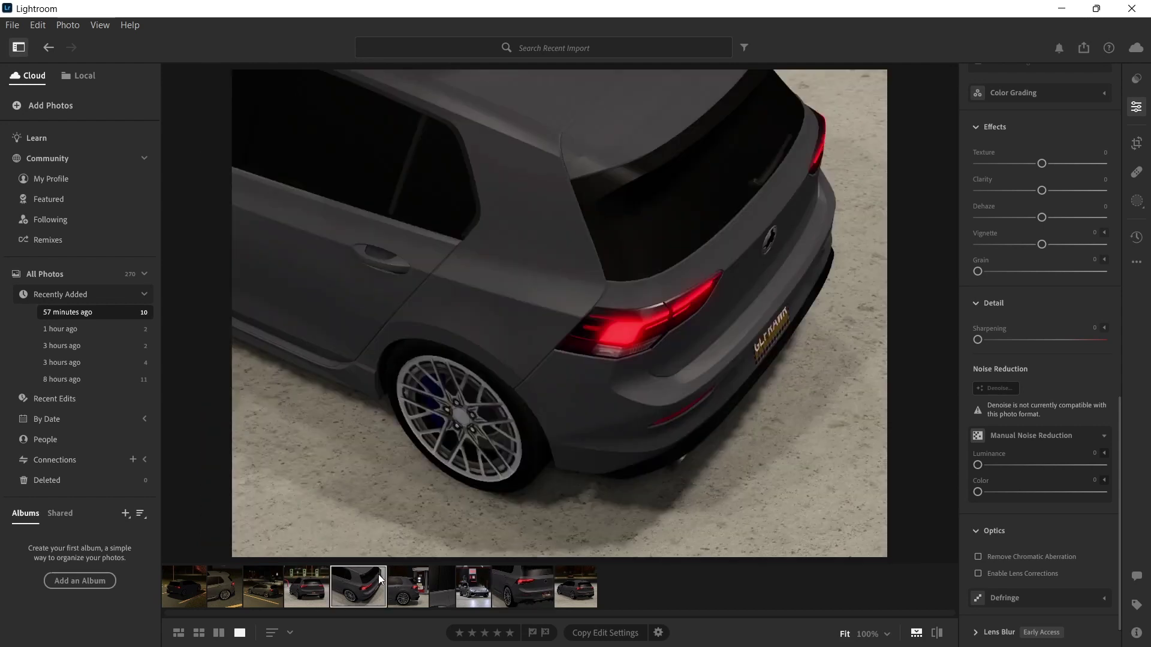
pyautogui.click(525, 590)
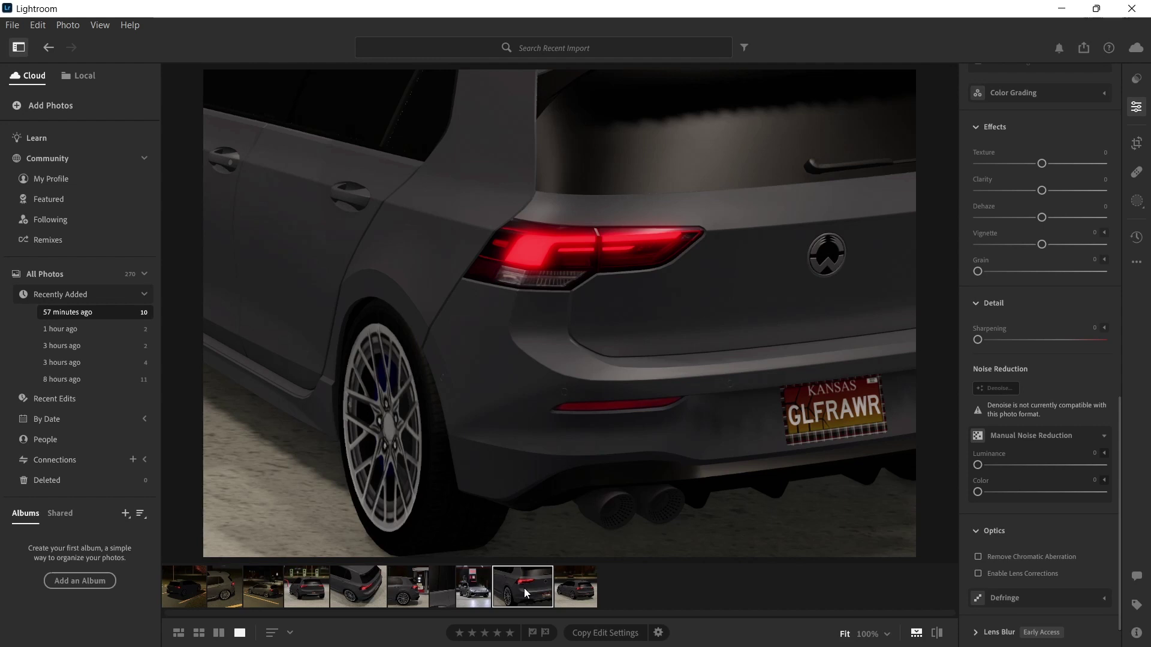
pyautogui.click(365, 590)
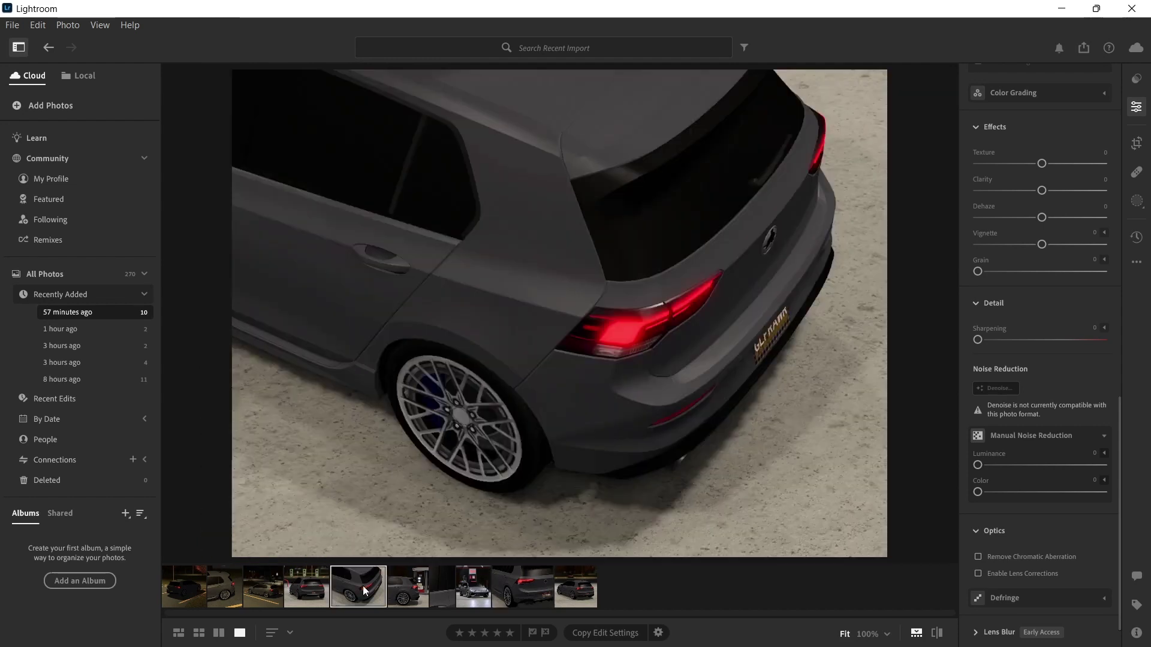
pyautogui.click(315, 587)
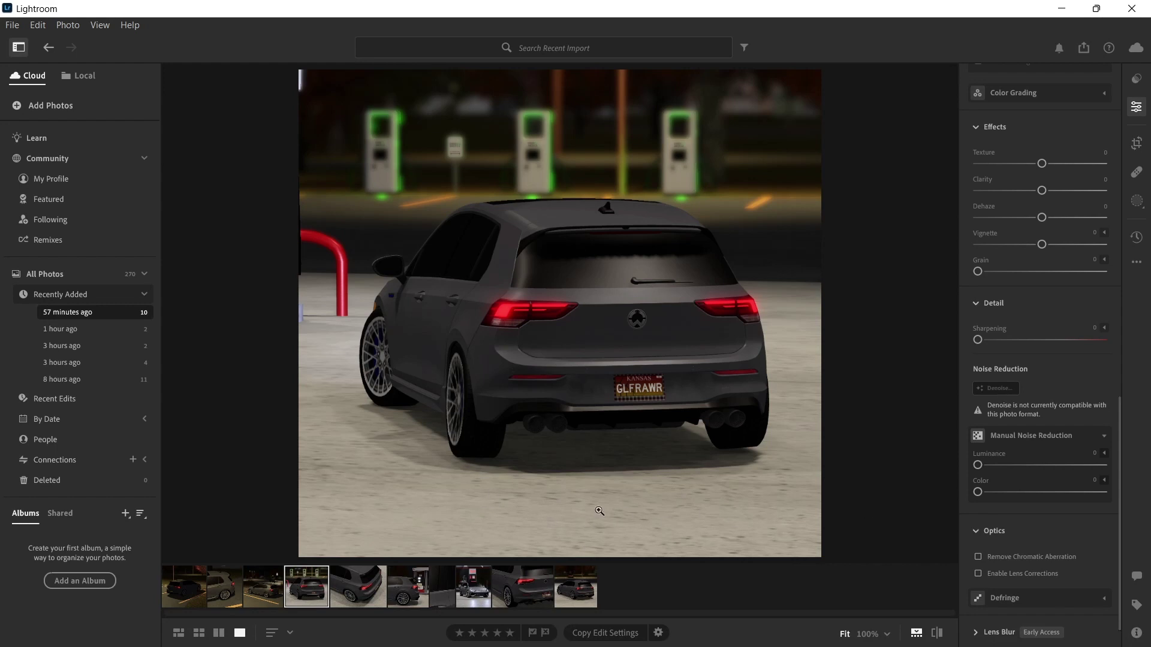
pyautogui.click(277, 581)
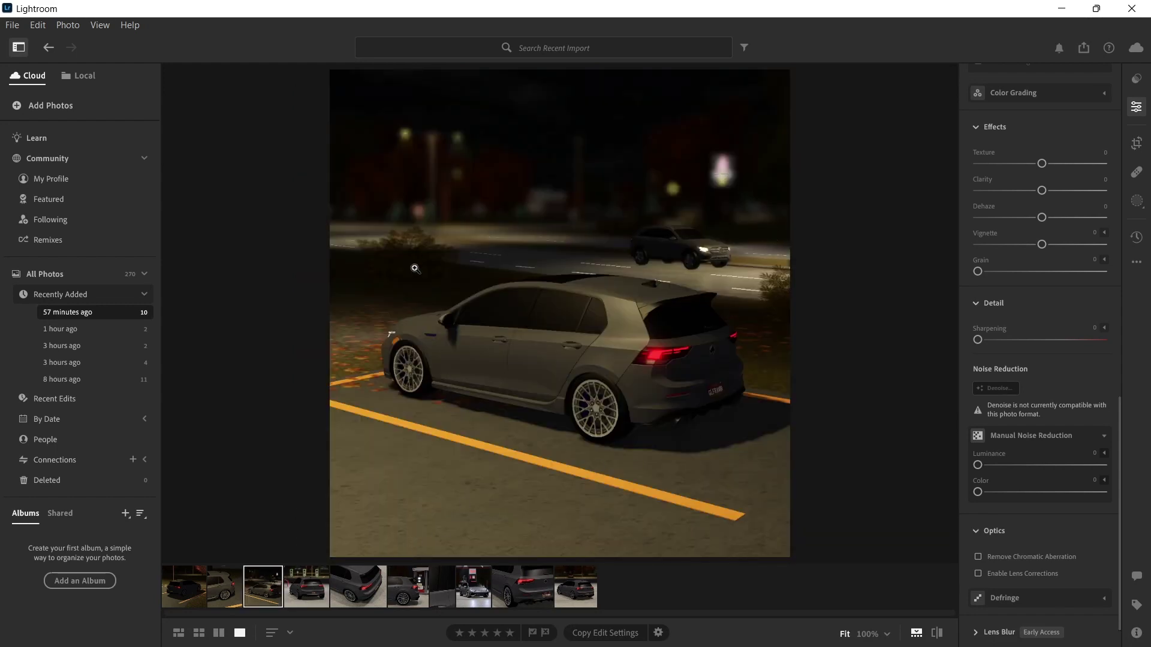
pyautogui.click(218, 591)
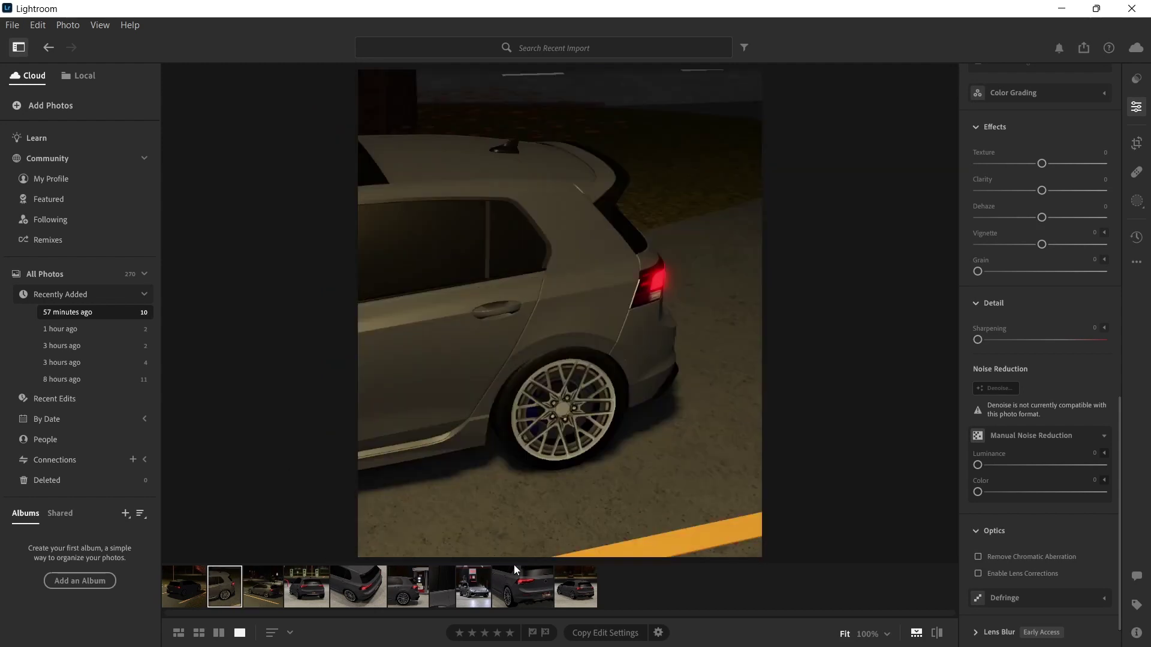
pyautogui.click(181, 589)
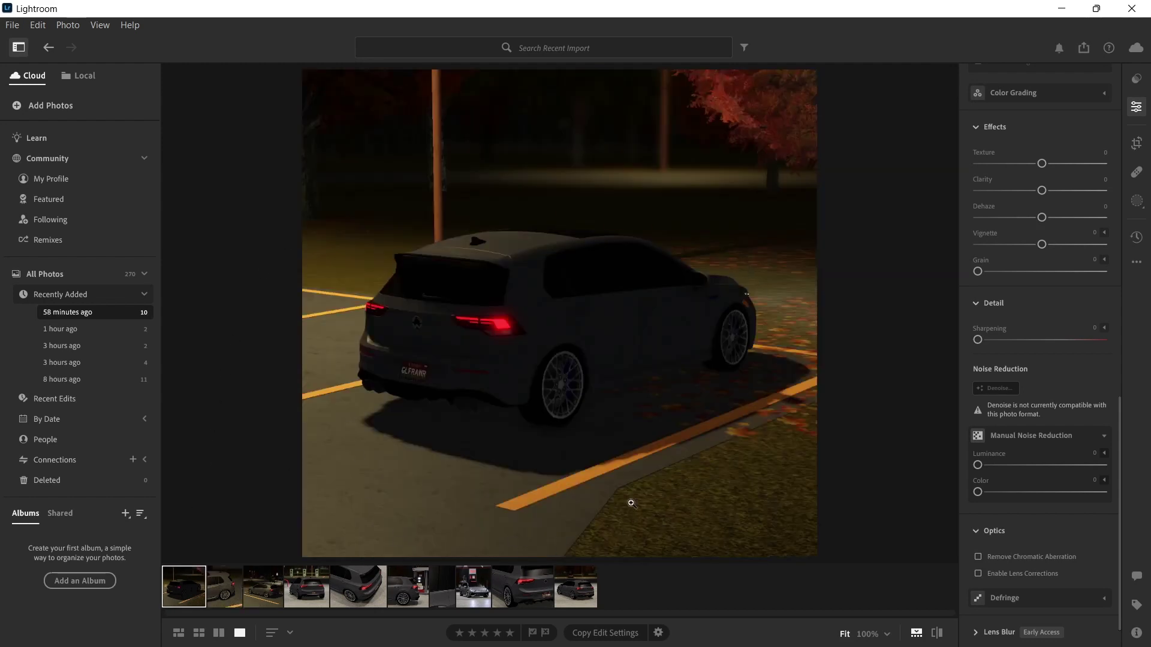
# Review the Light, Color and Effects edits on the front-view gas station car photo and compare it with the neighbouring photos
pyautogui.click(467, 596)
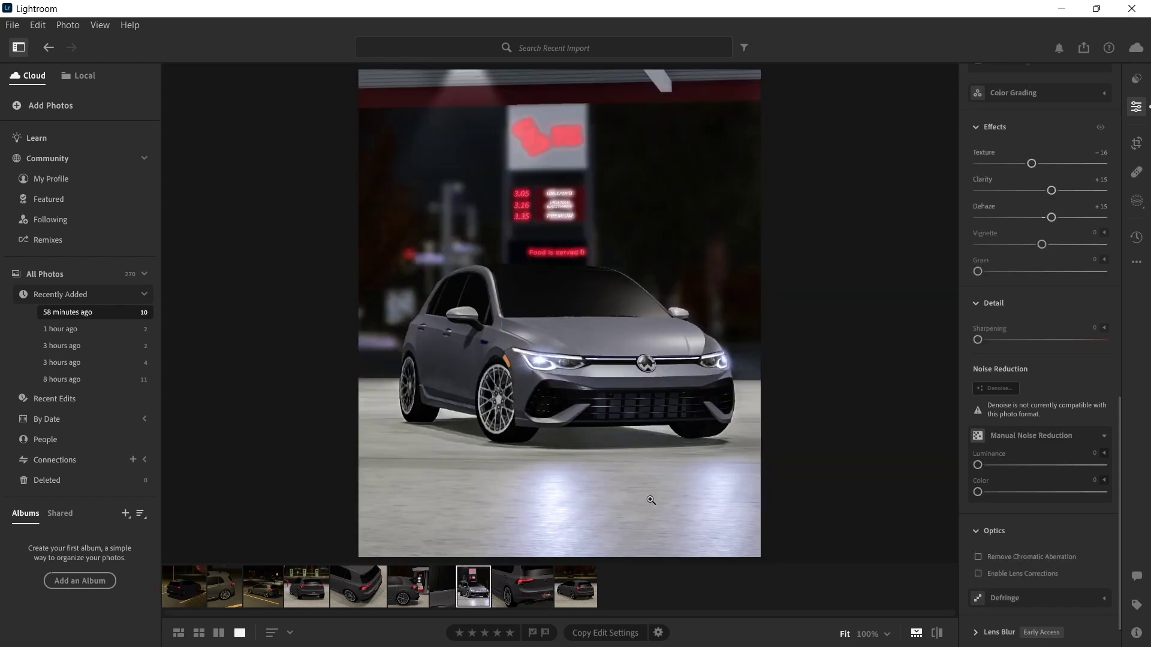
pyautogui.scroll(10, 1019, 311)
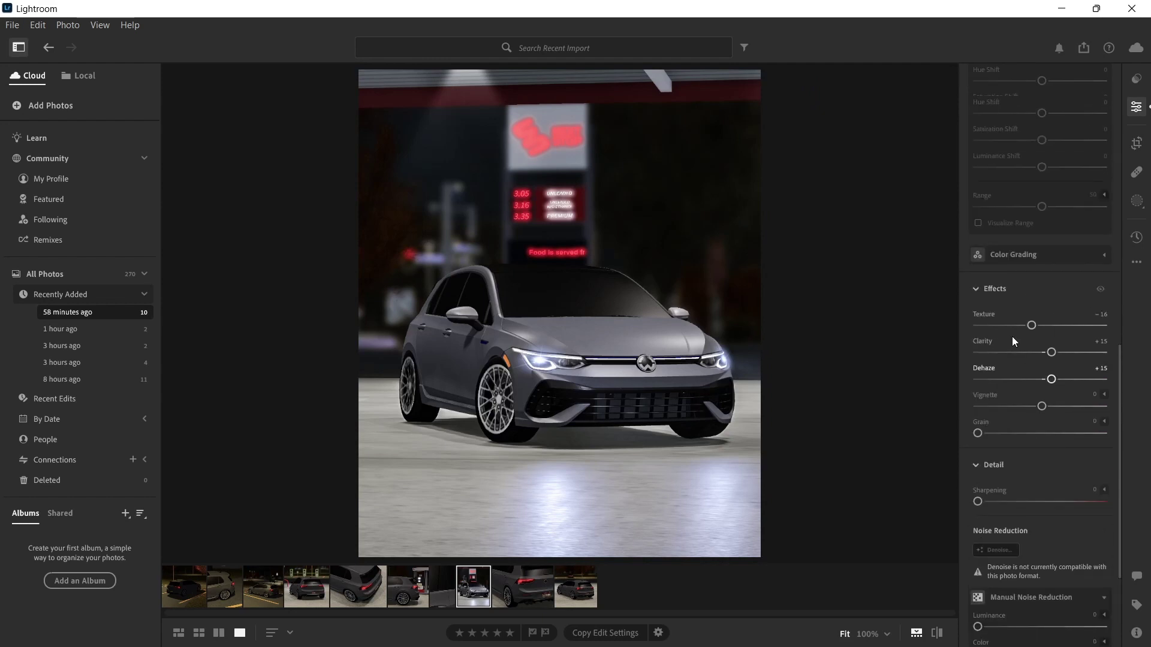
pyautogui.scroll(2, 983, 456)
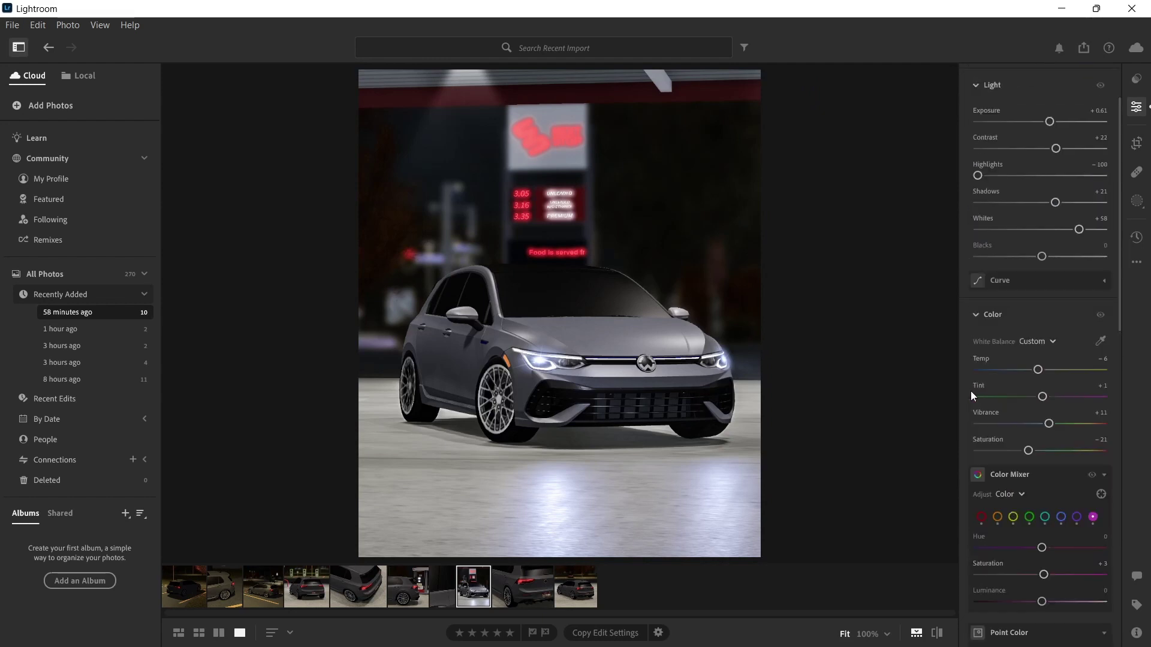
pyautogui.press('Left')
pyautogui.press('Left')
pyautogui.press('Left')
pyautogui.press('Right')
pyautogui.press('Right')
pyautogui.press('Right')
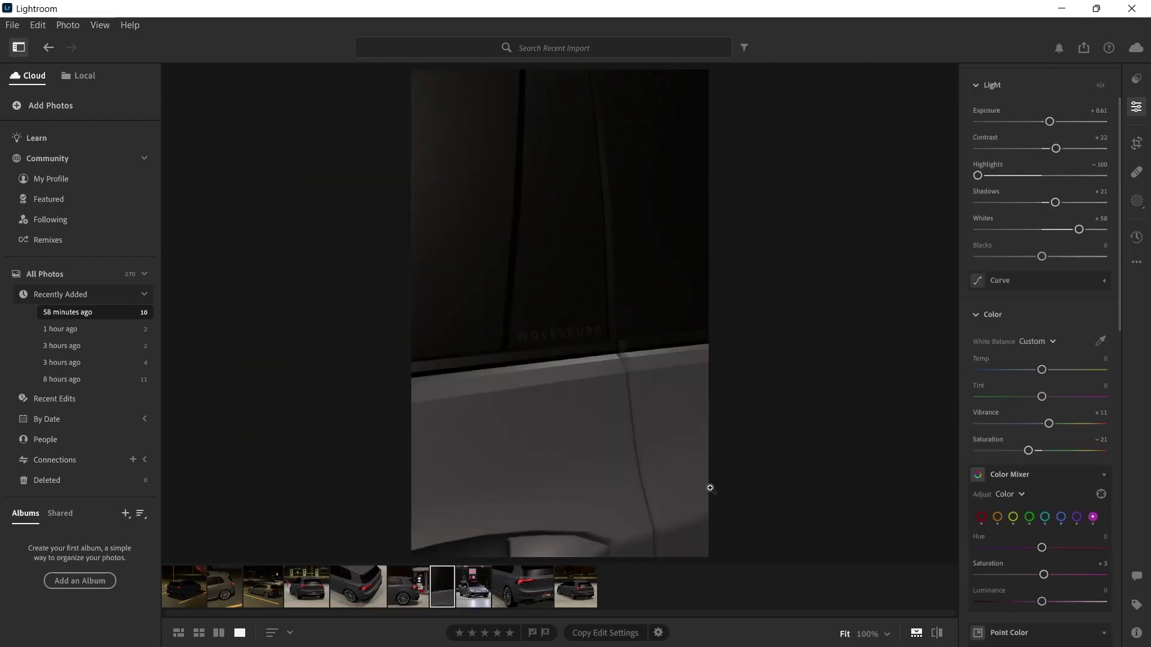
# Set Blacks to +21 on the front-view gas station car photo
pyautogui.scroll(1, 972, 437)
pyautogui.scroll(1, 964, 438)
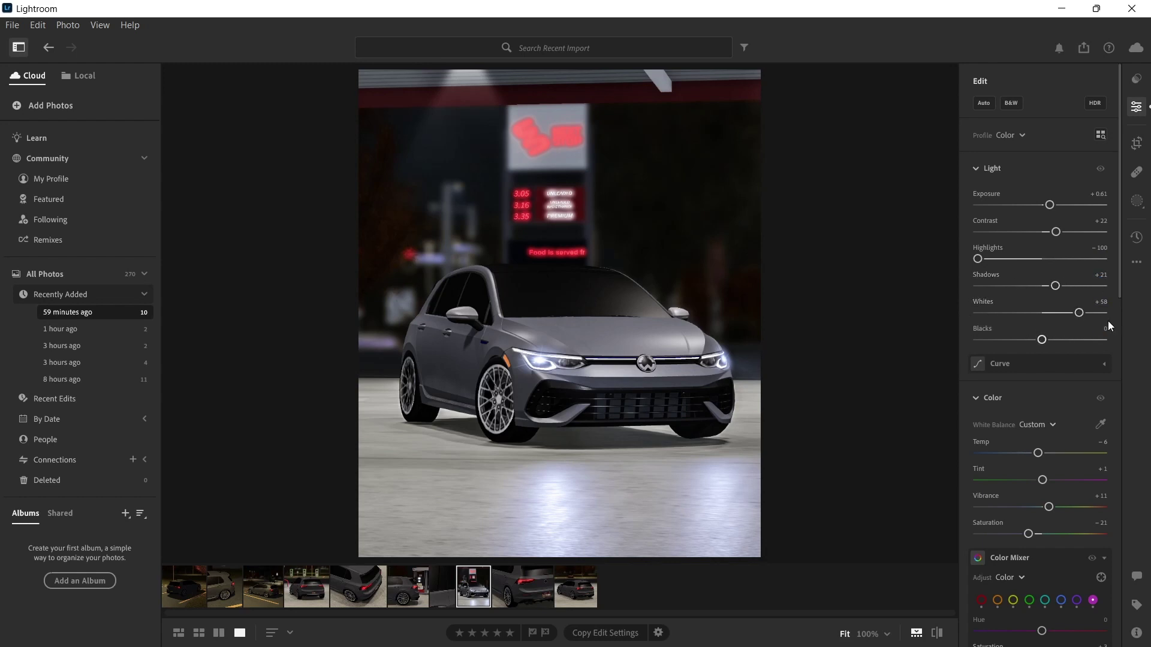
pyautogui.moveTo(1047, 338)
pyautogui.mouseDown()
pyautogui.moveTo(998, 344)
pyautogui.moveTo(1149, 353)
pyautogui.moveTo(1047, 356)
pyautogui.moveTo(1059, 358)
pyautogui.mouseUp()
# Cool the white balance of the gas station car photo by setting Temp to -12
pyautogui.scroll(-2, 1052, 366)
pyautogui.scroll(-1, 1047, 365)
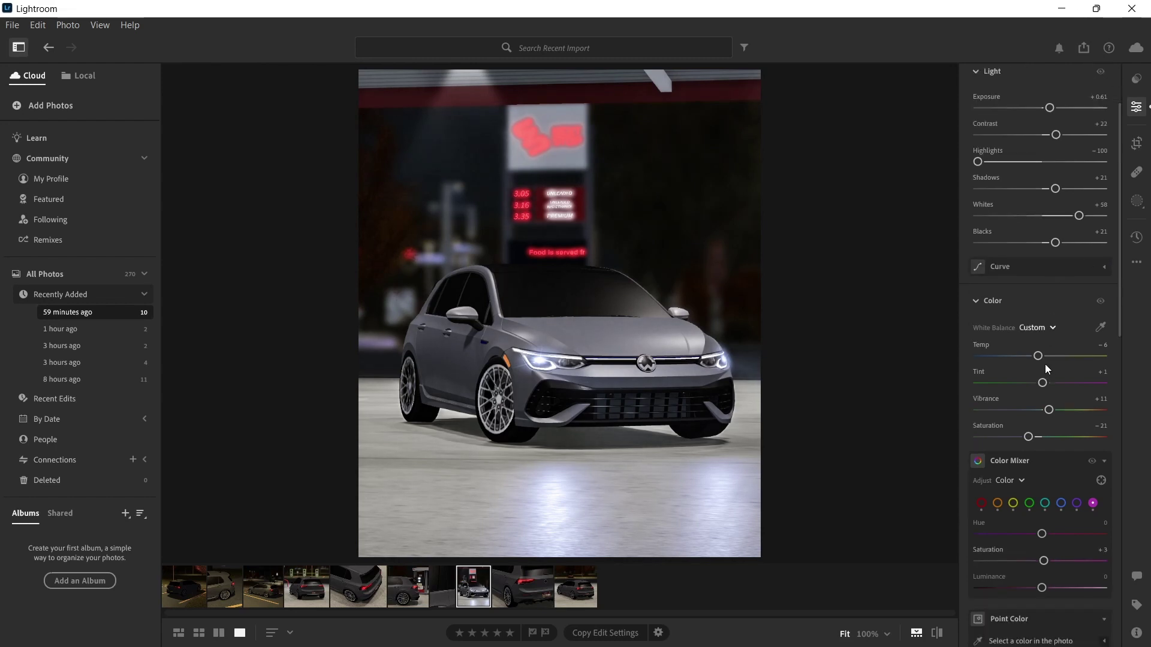
pyautogui.scroll(-1, 1045, 350)
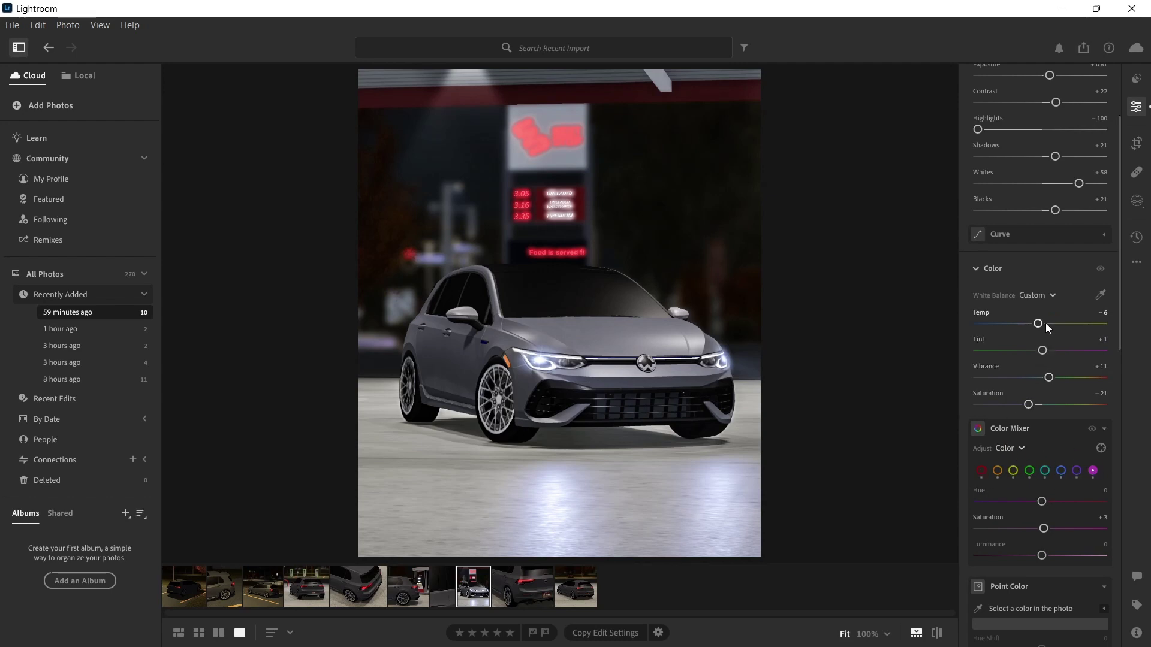
pyautogui.moveTo(1038, 323); pyautogui.dragTo(1037, 335)
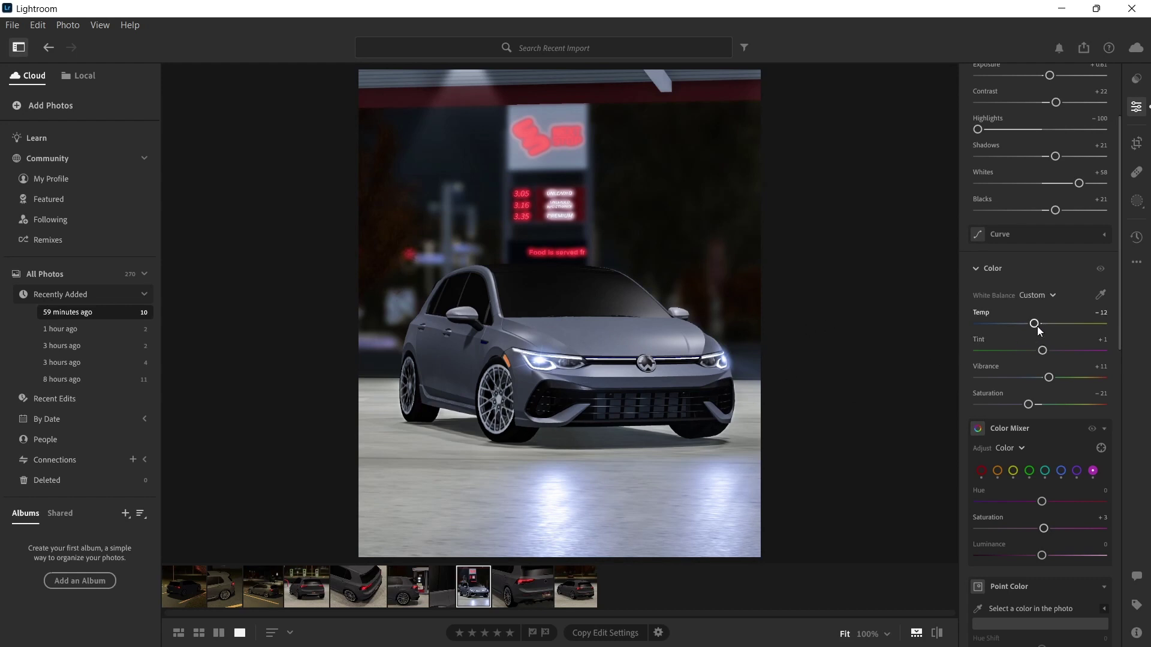
# Fine-tune the photo's white balance with Temp at -12 and Tint at 0
pyautogui.moveTo(1037, 325); pyautogui.dragTo(1036, 326)
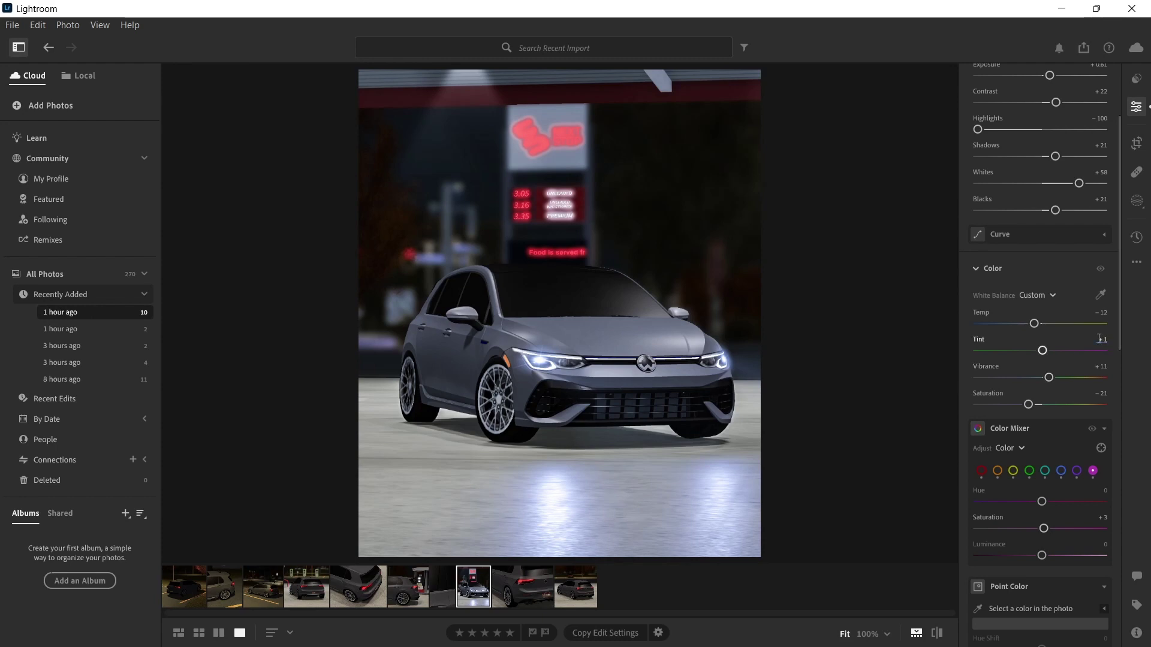
pyautogui.moveTo(1039, 352); pyautogui.dragTo(1038, 349)
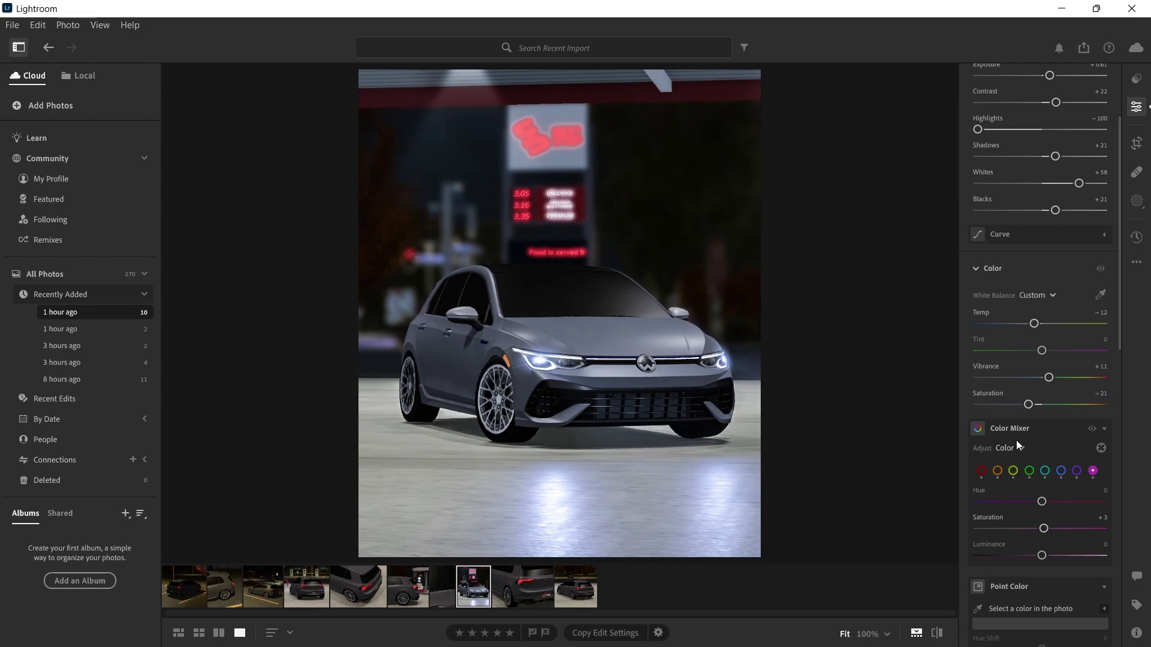
# Try the yellow Saturation in the Color Mixer at +100, check the ground up close, and lower the value again
pyautogui.click(981, 471)
pyautogui.click(998, 470)
pyautogui.click(1012, 470)
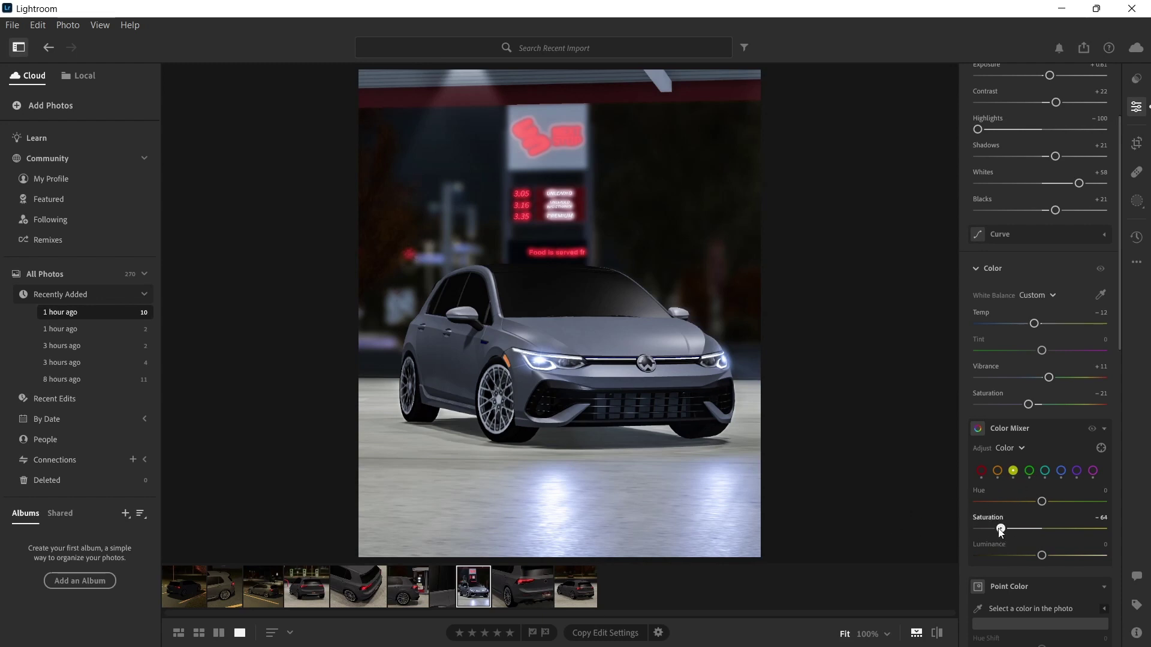
pyautogui.moveTo(999, 530); pyautogui.dragTo(1030, 533)
pyautogui.moveTo(1106, 528)
pyautogui.mouseDown()
pyautogui.moveTo(1000, 544)
pyautogui.moveTo(1114, 530)
pyautogui.mouseUp()
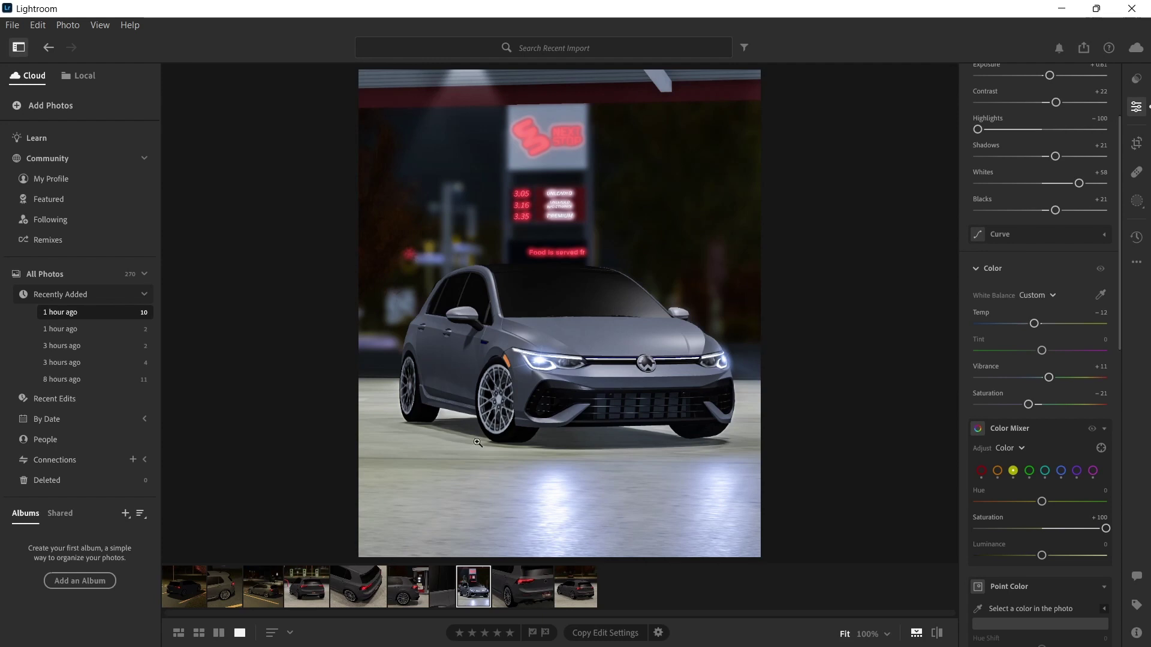
pyautogui.click(438, 471)
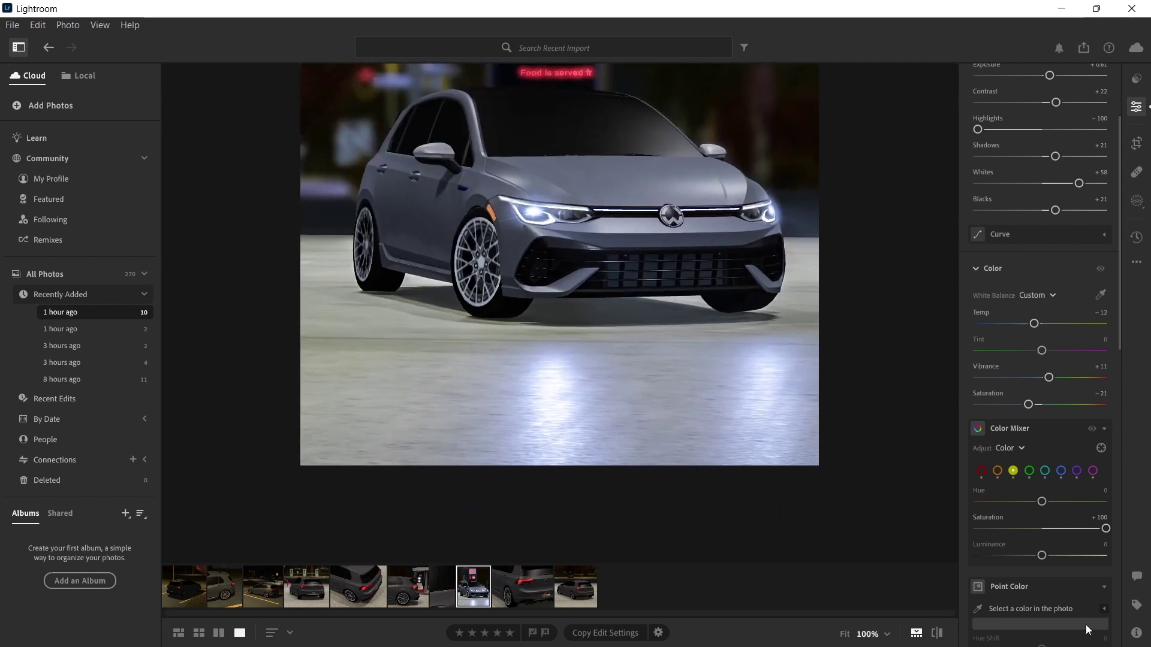
pyautogui.moveTo(1065, 534); pyautogui.dragTo(1143, 555)
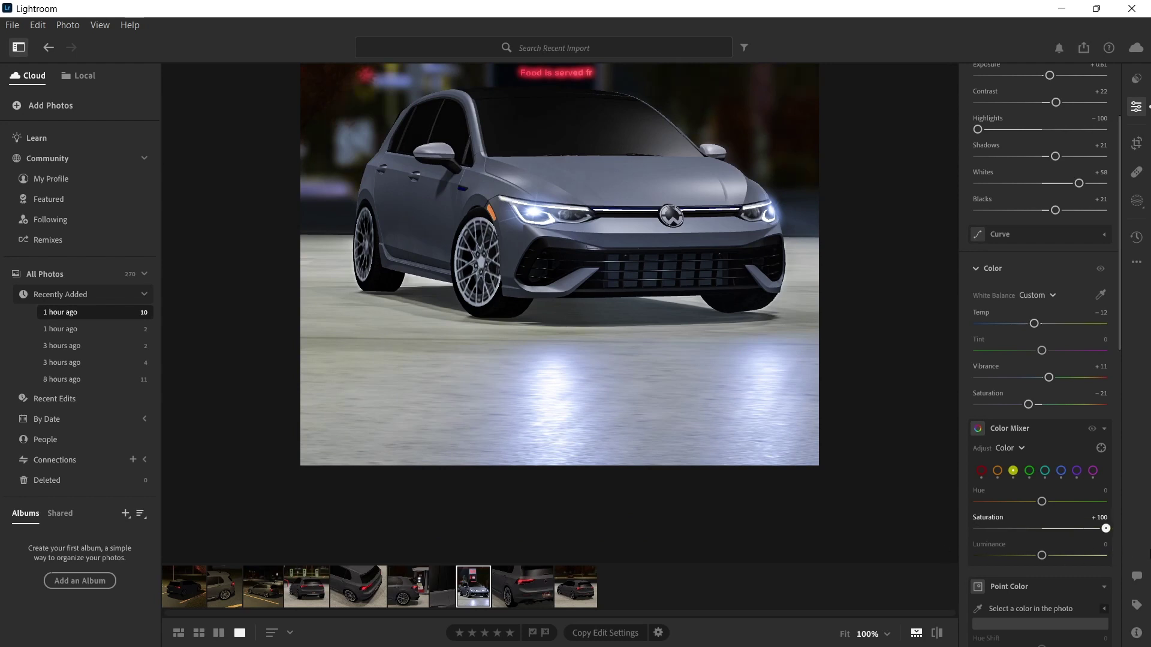
pyautogui.click(832, 414)
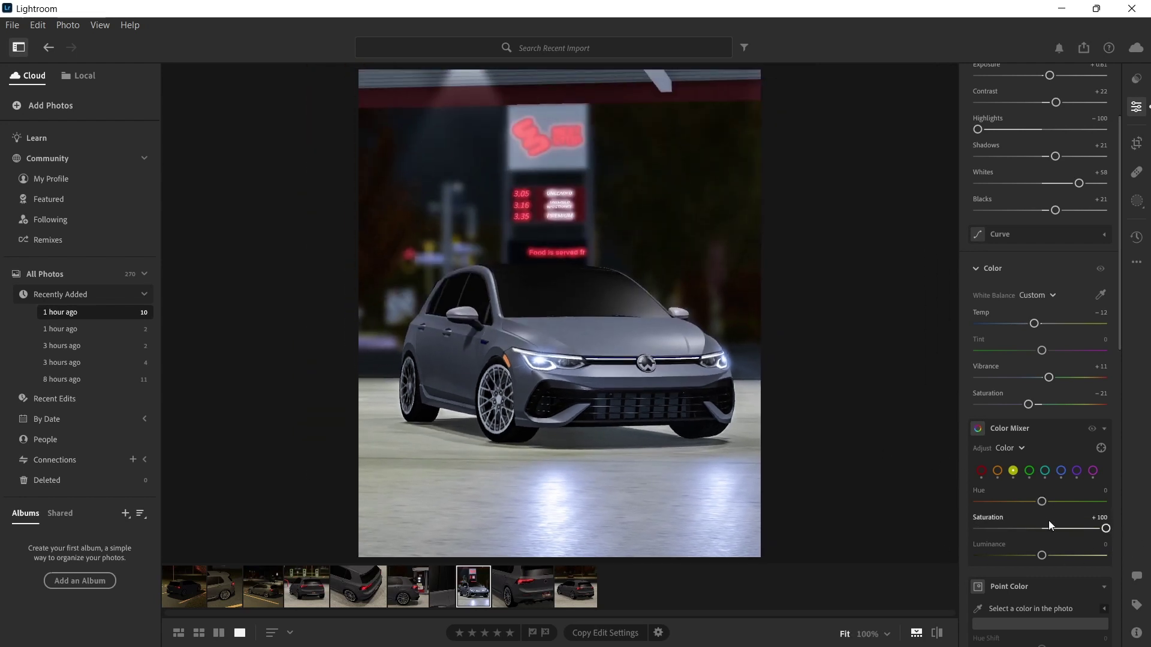
pyautogui.moveTo(1048, 527)
pyautogui.mouseDown()
pyautogui.moveTo(981, 528)
pyautogui.moveTo(1046, 528)
pyautogui.moveTo(1031, 531)
pyautogui.mouseUp()
# Adjust the green Saturation in the Color Mixer and bring up the aqua range
pyautogui.click(1029, 471)
pyautogui.moveTo(1047, 528); pyautogui.dragTo(1073, 528)
pyautogui.moveTo(1074, 585); pyautogui.dragTo(1043, 569)
pyautogui.click(1044, 471)
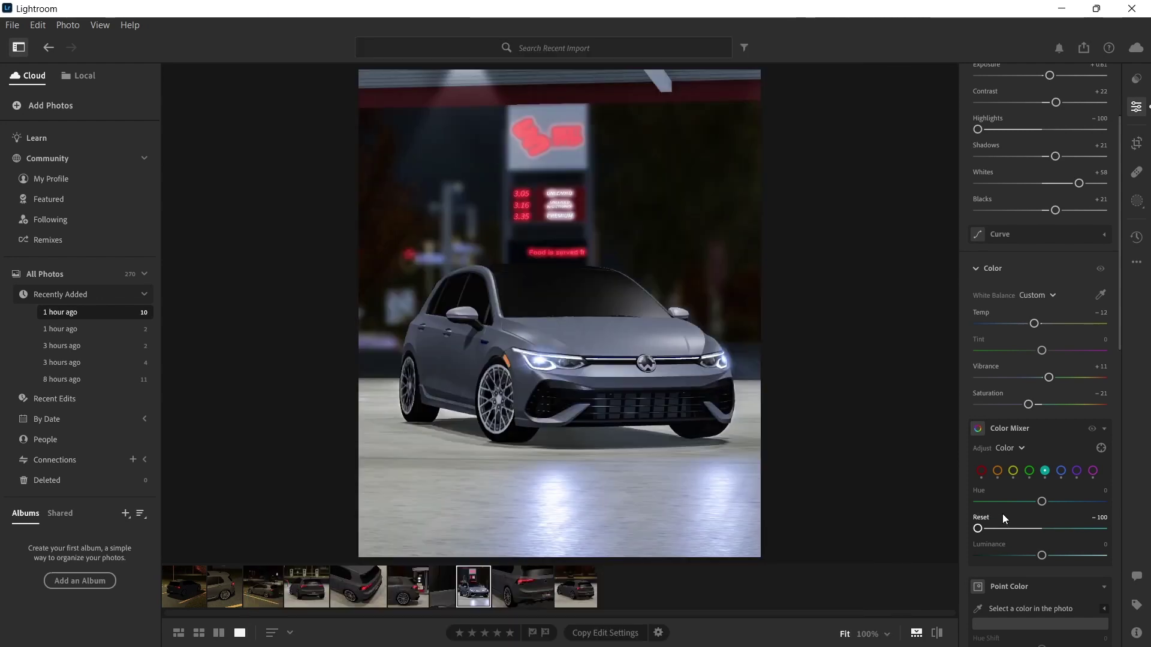
# Set the blue Saturation in the Color Mixer to +56
pyautogui.click(1059, 471)
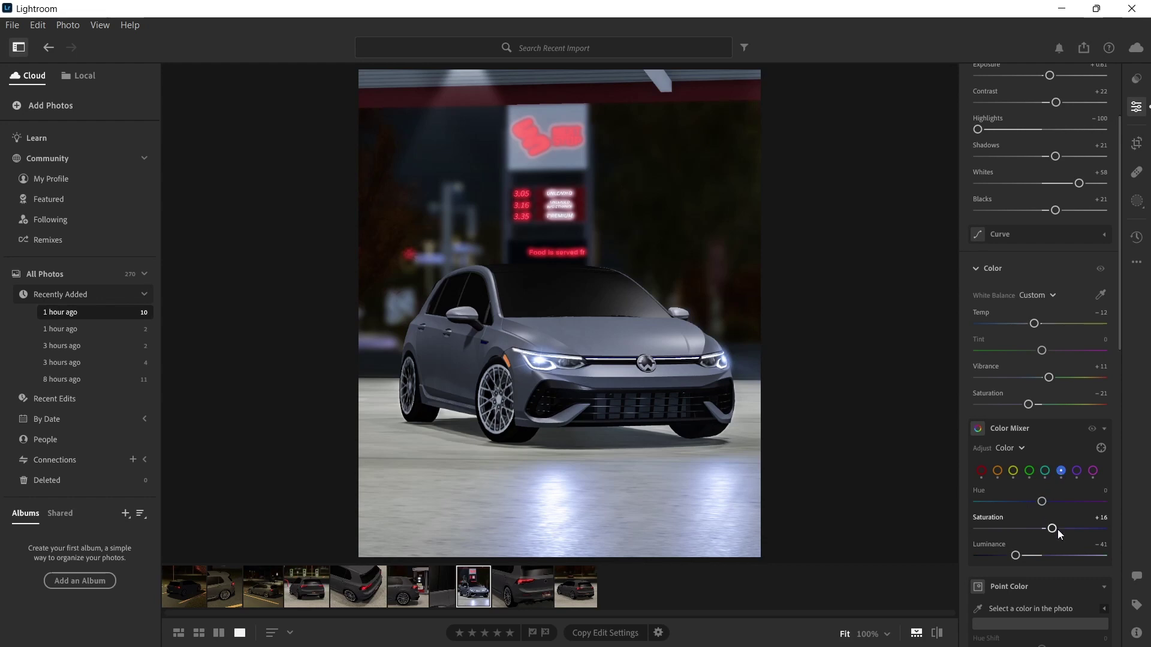
pyautogui.moveTo(1054, 530)
pyautogui.mouseDown()
pyautogui.moveTo(943, 541)
pyautogui.moveTo(1097, 532)
pyautogui.moveTo(1029, 537)
pyautogui.moveTo(1058, 536)
pyautogui.mouseUp()
pyautogui.moveTo(1064, 532); pyautogui.dragTo(1083, 529)
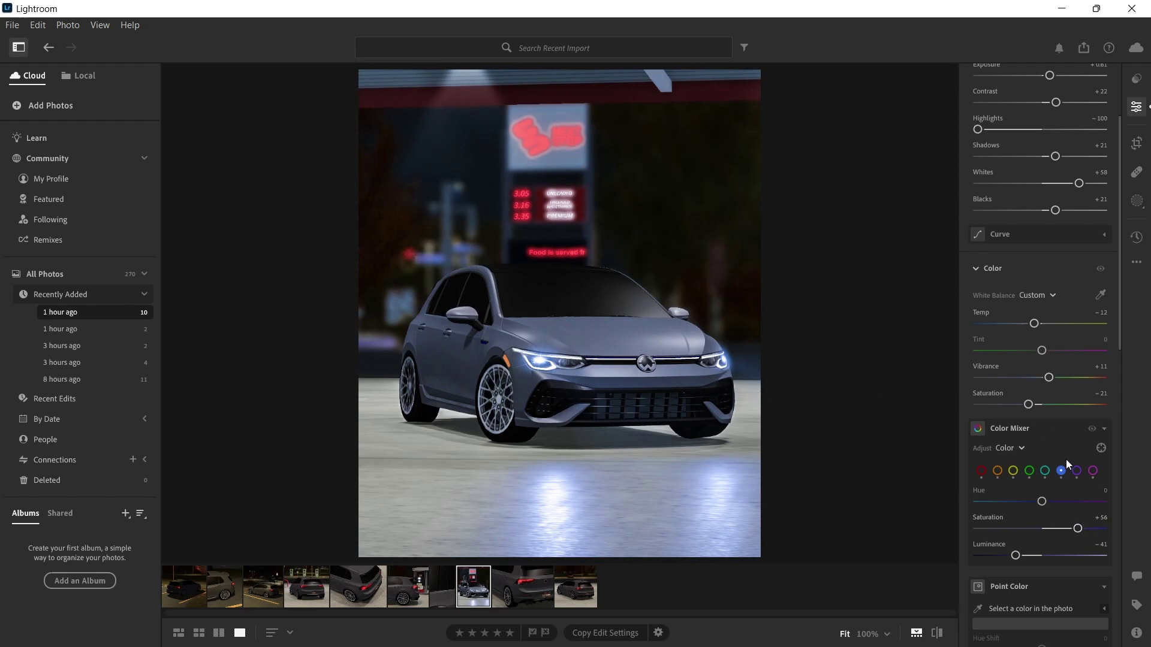
# Create a Subject mask that covers the car
pyautogui.scroll(-9, 1065, 459)
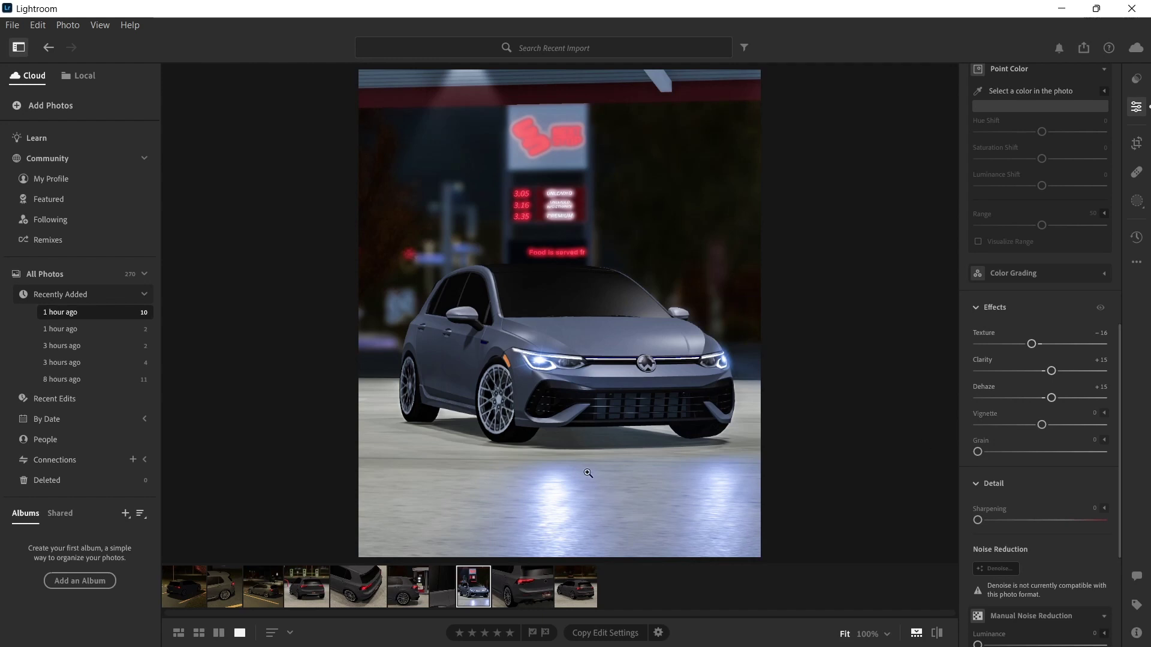
pyautogui.scroll(-2, 1021, 479)
pyautogui.scroll(-2, 1015, 470)
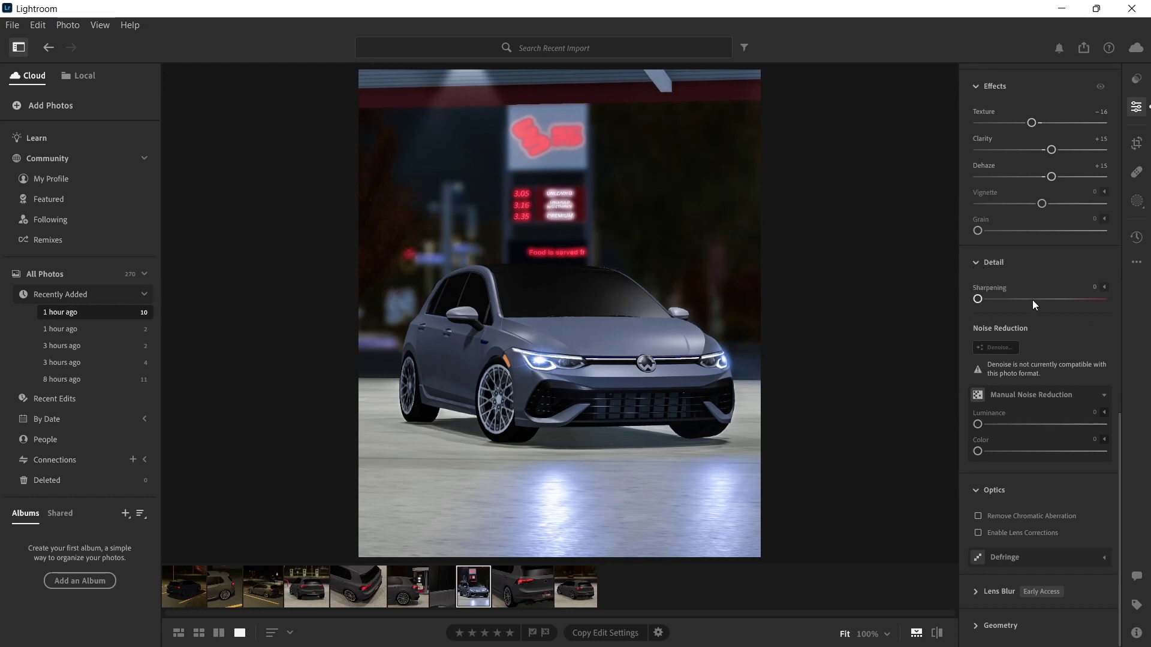
pyautogui.click(1136, 202)
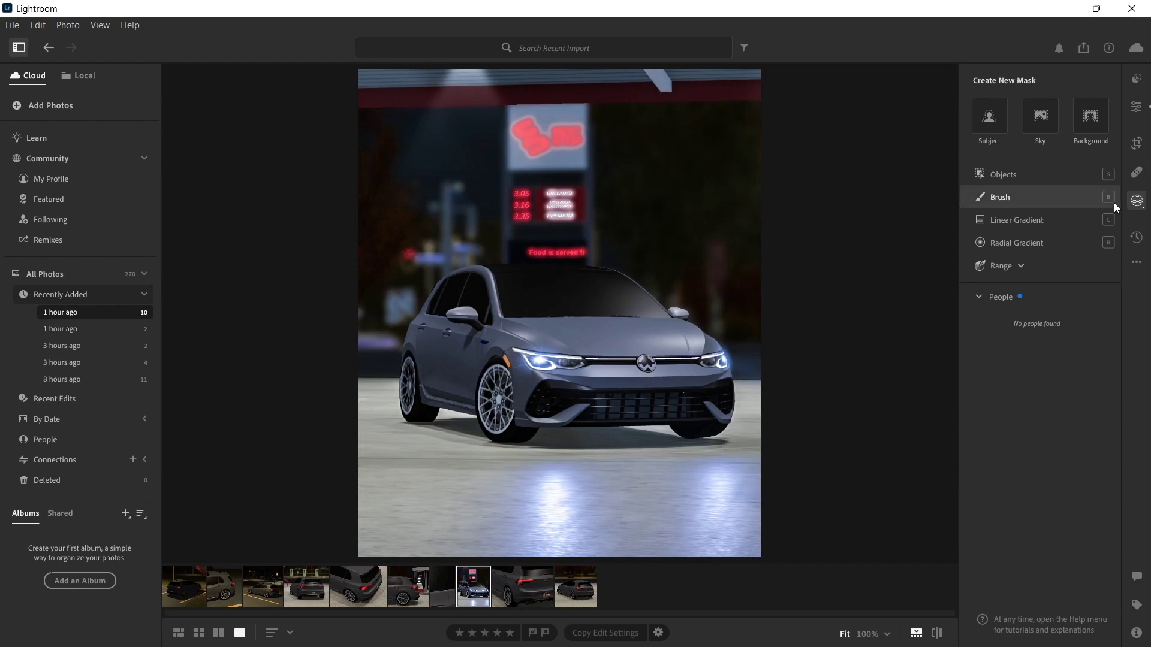
pyautogui.click(986, 116)
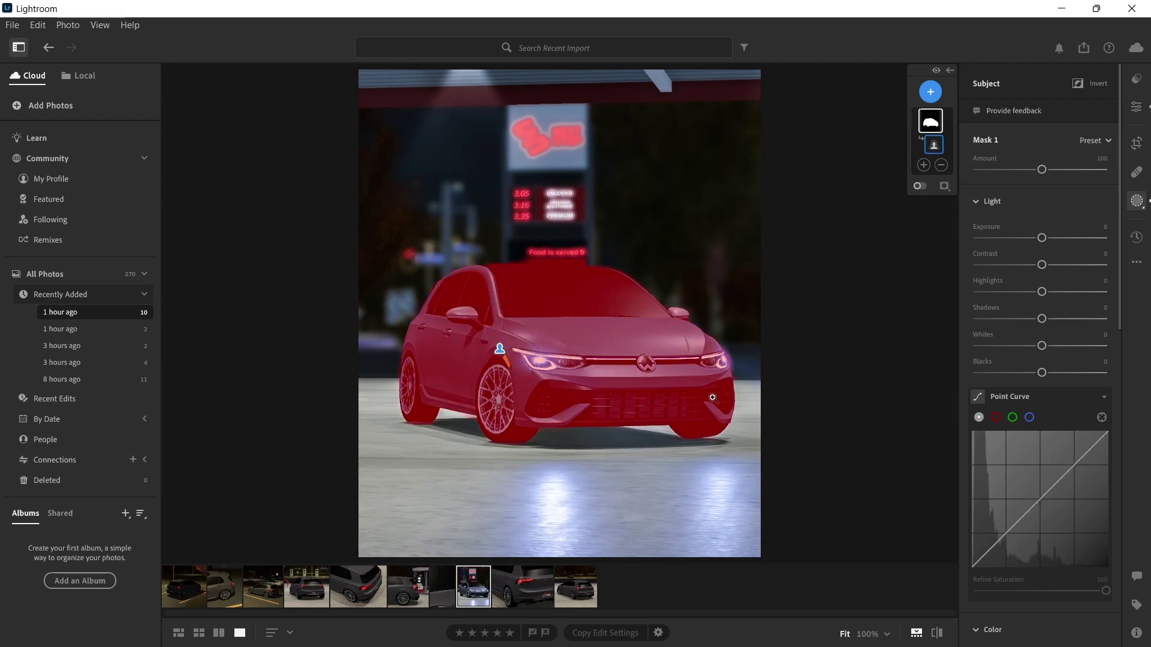
# Set the car mask's Light values to Exposure +0.60, Contrast +26, Highlights -100, Shadows +20, Whites +21 and Blacks -5
pyautogui.moveTo(1041, 238)
pyautogui.mouseDown()
pyautogui.moveTo(1087, 249)
pyautogui.moveTo(1035, 262)
pyautogui.moveTo(1091, 258)
pyautogui.moveTo(1016, 275)
pyautogui.moveTo(1092, 259)
pyautogui.moveTo(970, 274)
pyautogui.moveTo(1095, 263)
pyautogui.moveTo(1004, 271)
pyautogui.moveTo(1062, 275)
pyautogui.moveTo(1048, 276)
pyautogui.moveTo(1052, 243)
pyautogui.mouseUp()
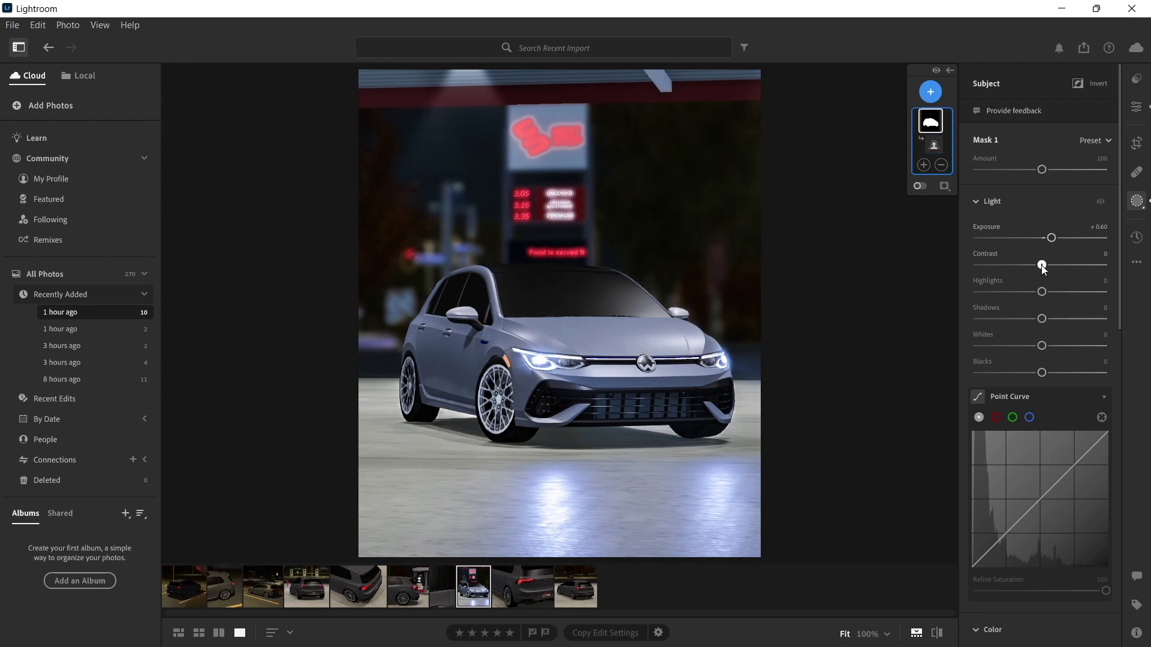
pyautogui.moveTo(1042, 268); pyautogui.dragTo(938, 327)
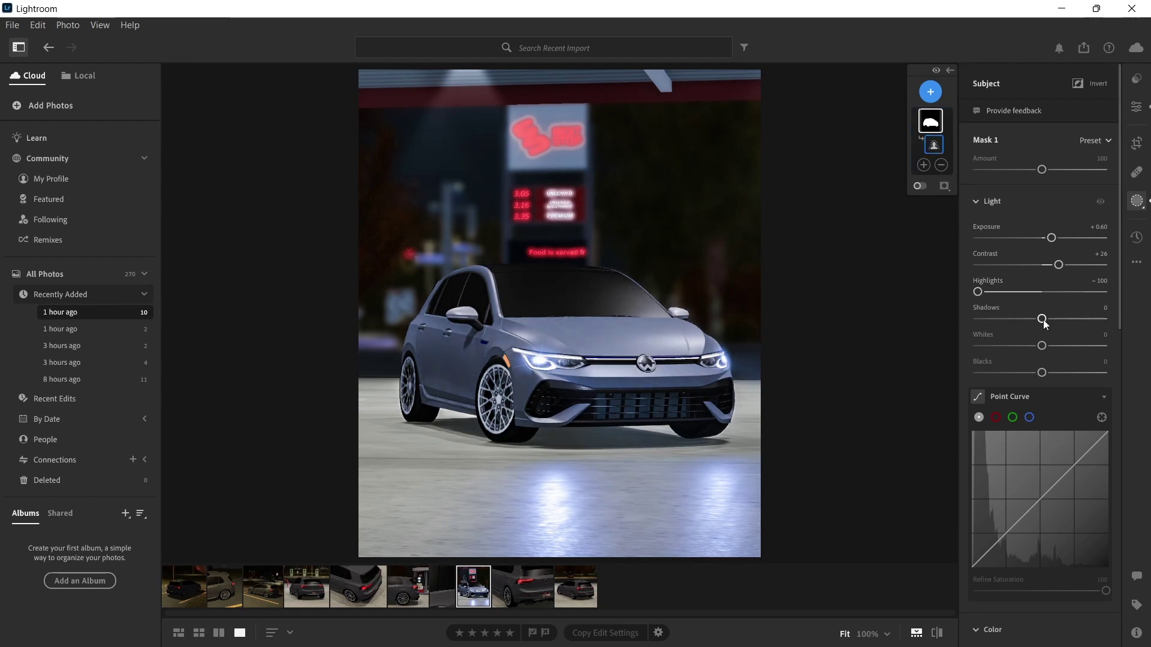
pyautogui.moveTo(1043, 319); pyautogui.dragTo(1055, 346)
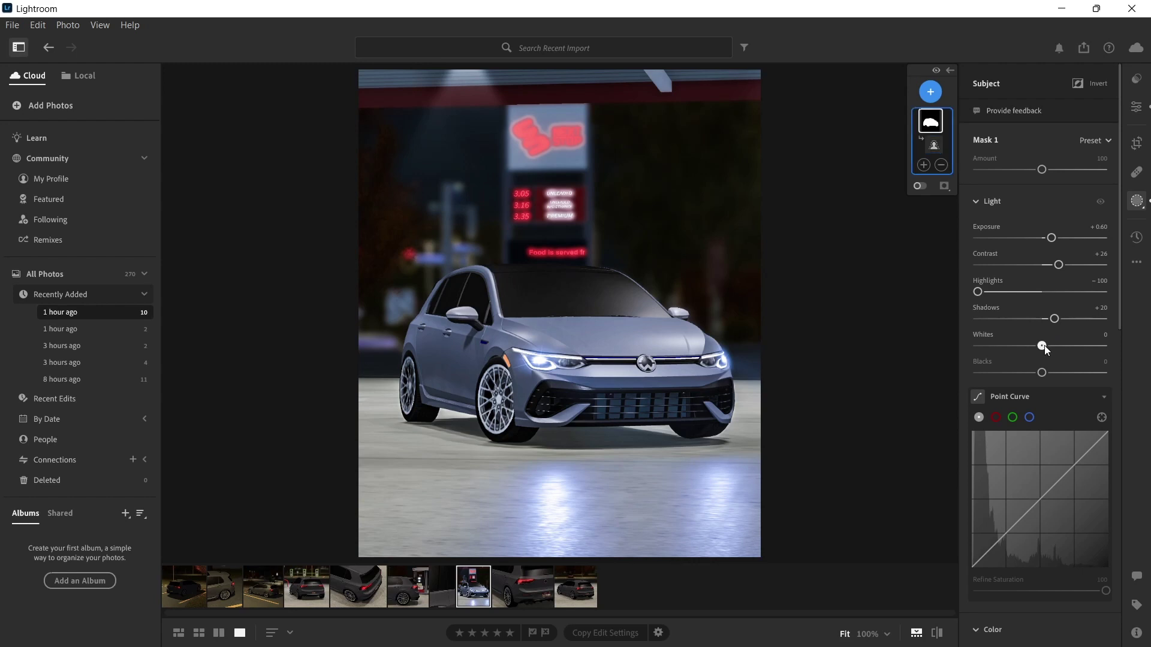
pyautogui.moveTo(1044, 346); pyautogui.dragTo(1041, 372)
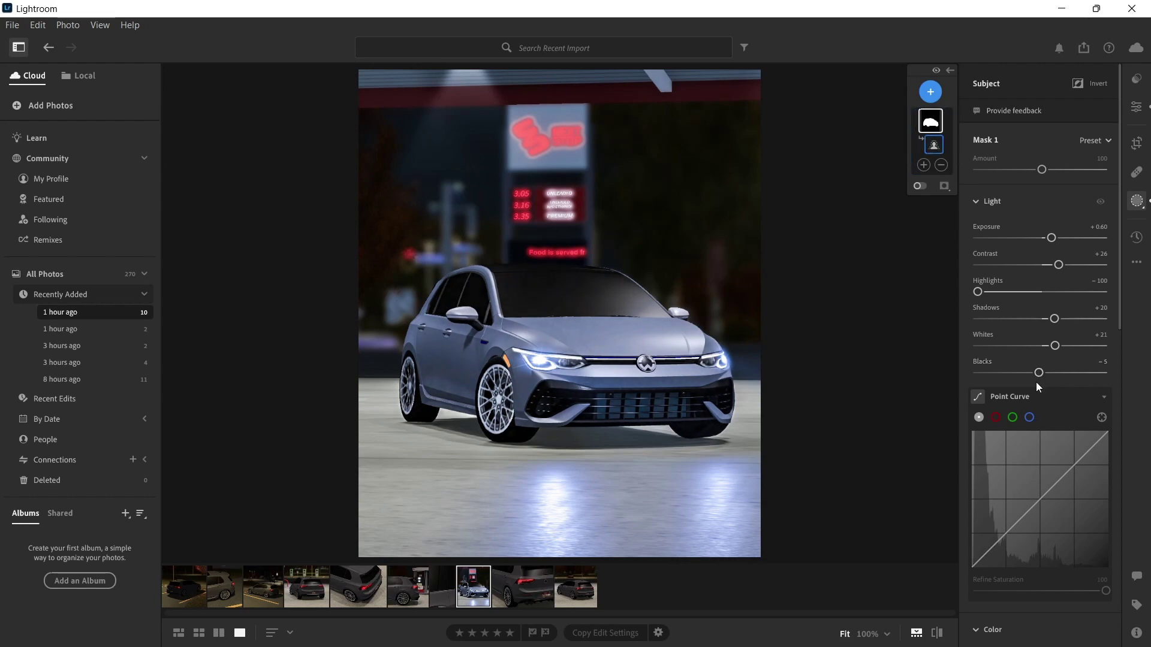
# Raise the midtones and upper tones on the car mask's Point Curve and anchor the darker tones with a third point
pyautogui.scroll(-3, 1035, 400)
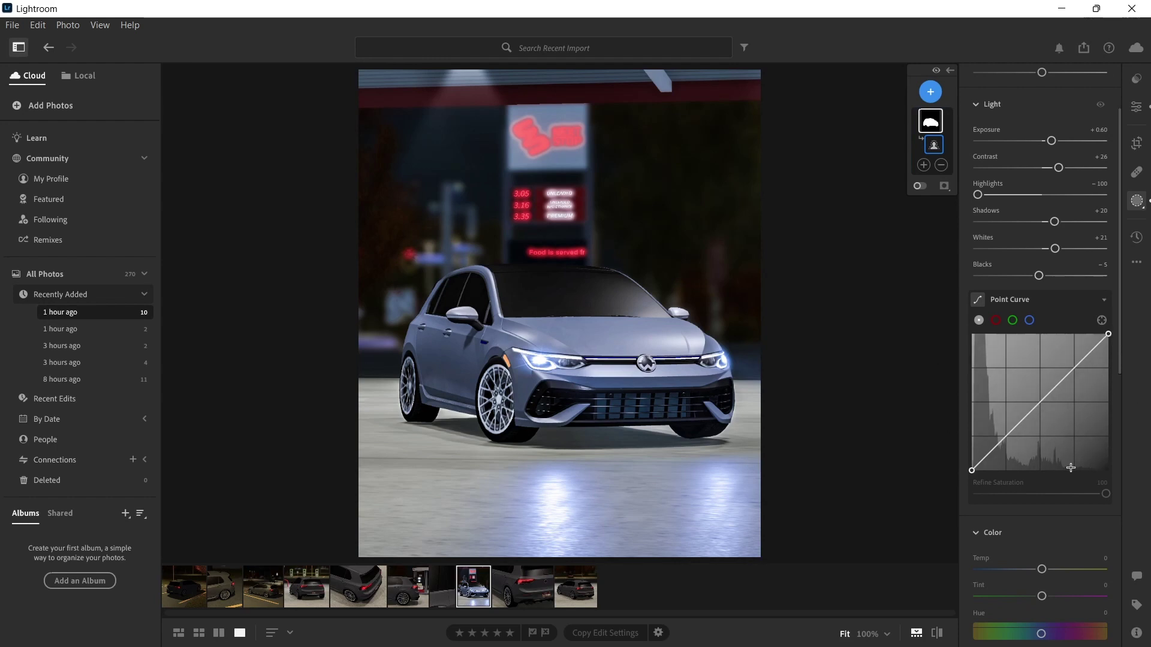
pyautogui.click(1043, 401)
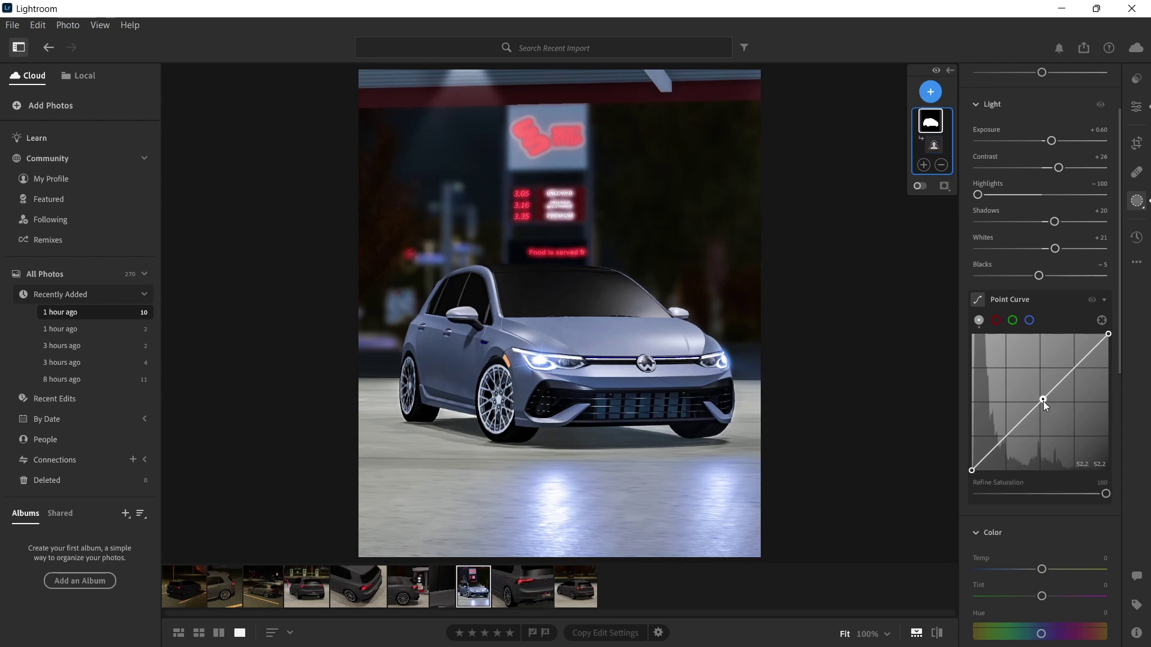
pyautogui.moveTo(1043, 399); pyautogui.dragTo(1066, 364)
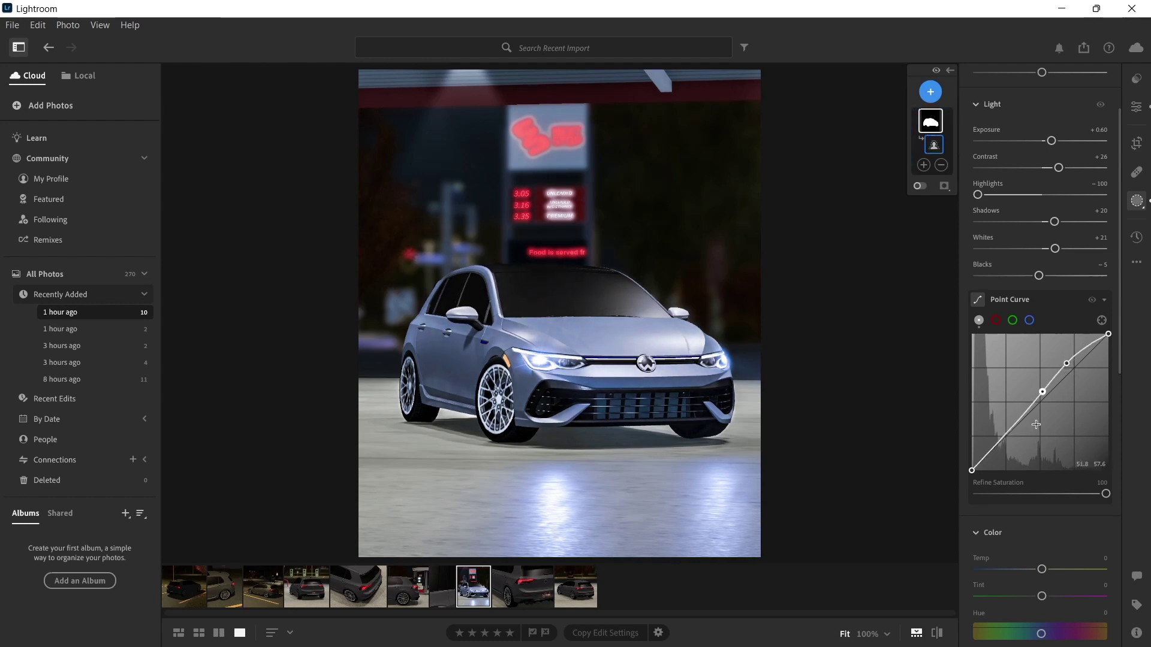
pyautogui.moveTo(1008, 436)
pyautogui.mouseDown()
pyautogui.moveTo(1019, 441)
pyautogui.moveTo(1012, 430)
pyautogui.mouseUp()
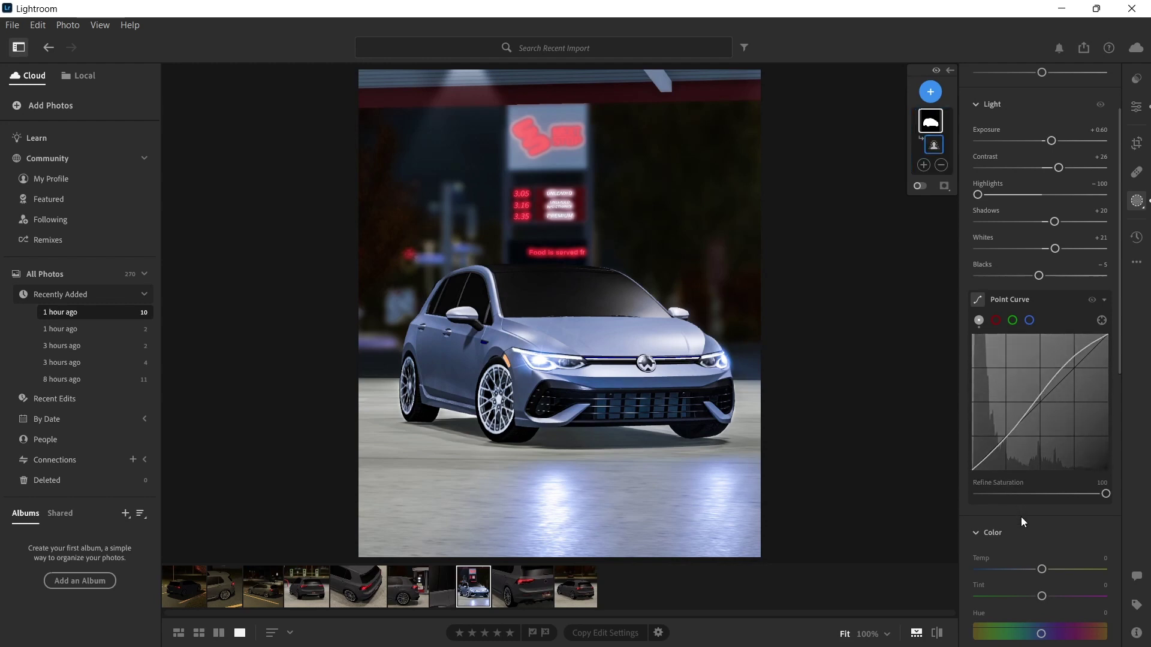
# Try Temp and Tint shifts on the car mask, including Tint at -28, and reset both to 0
pyautogui.scroll(-3, 1025, 514)
pyautogui.scroll(-2, 983, 392)
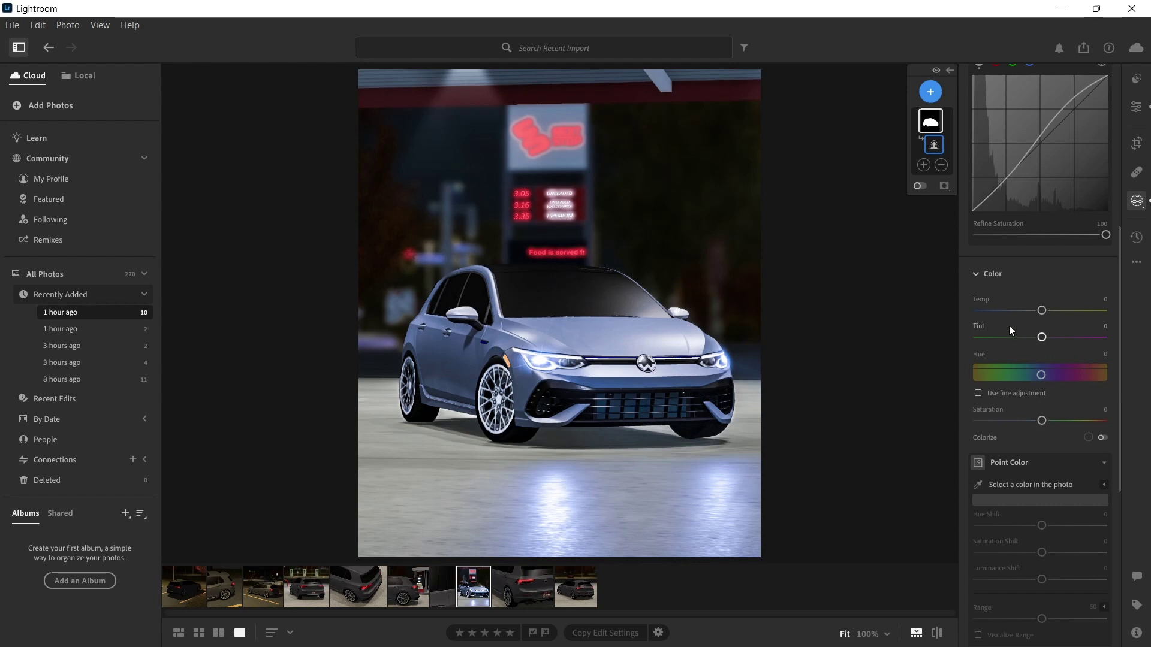
pyautogui.moveTo(1041, 311); pyautogui.dragTo(1043, 317)
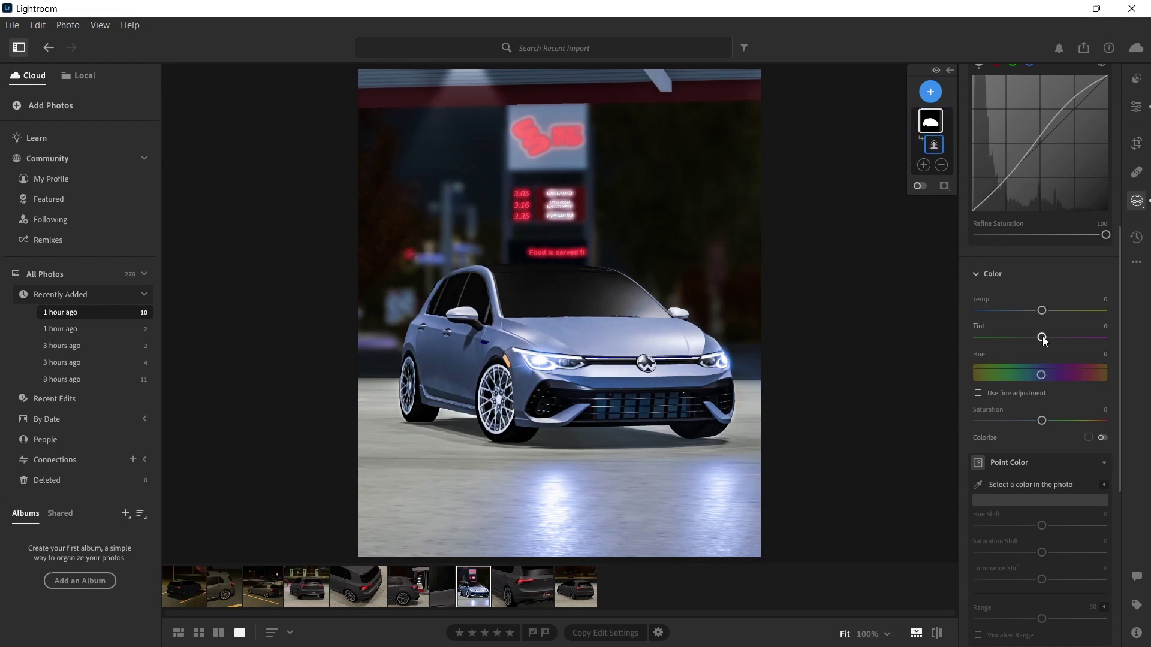
pyautogui.moveTo(1045, 342); pyautogui.dragTo(1028, 347)
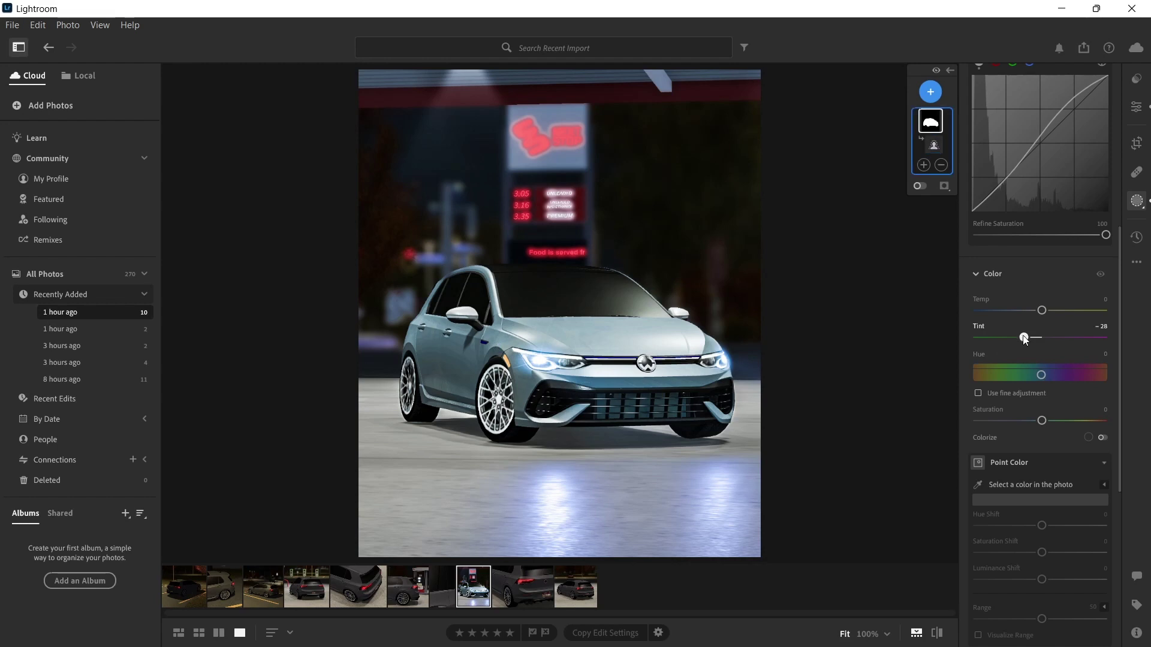
pyautogui.moveTo(1024, 338); pyautogui.dragTo(1043, 337)
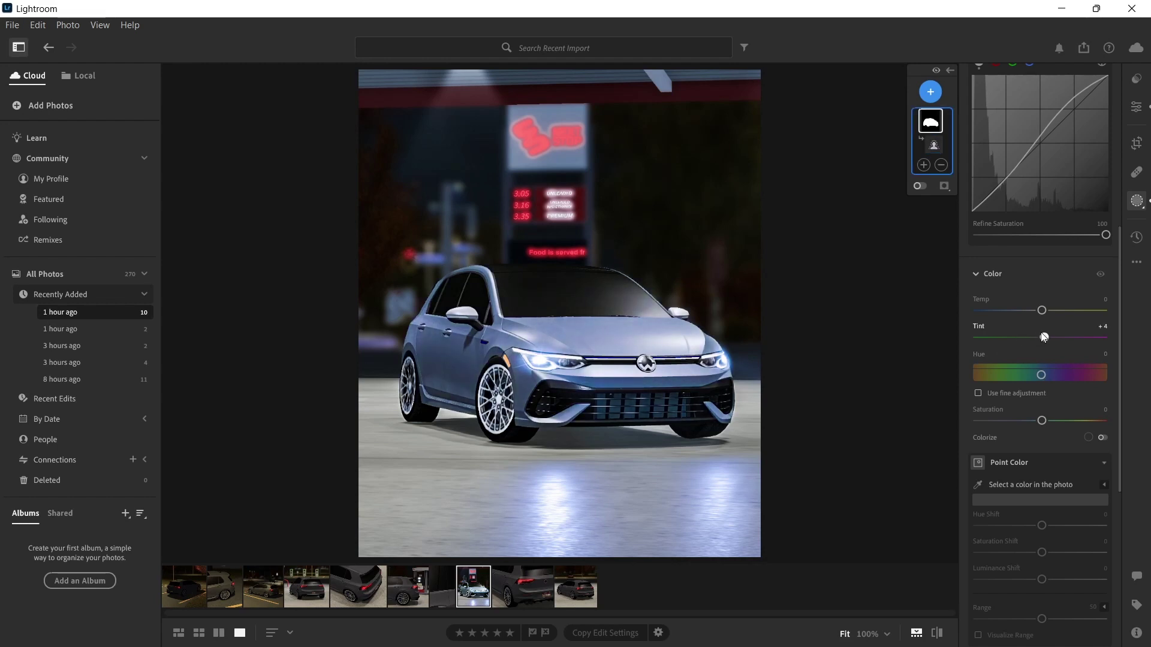
pyautogui.doubleClick(1043, 337)
# Fine-tune the midtone point on the car mask's Point Curve
pyautogui.scroll(5, 1003, 397)
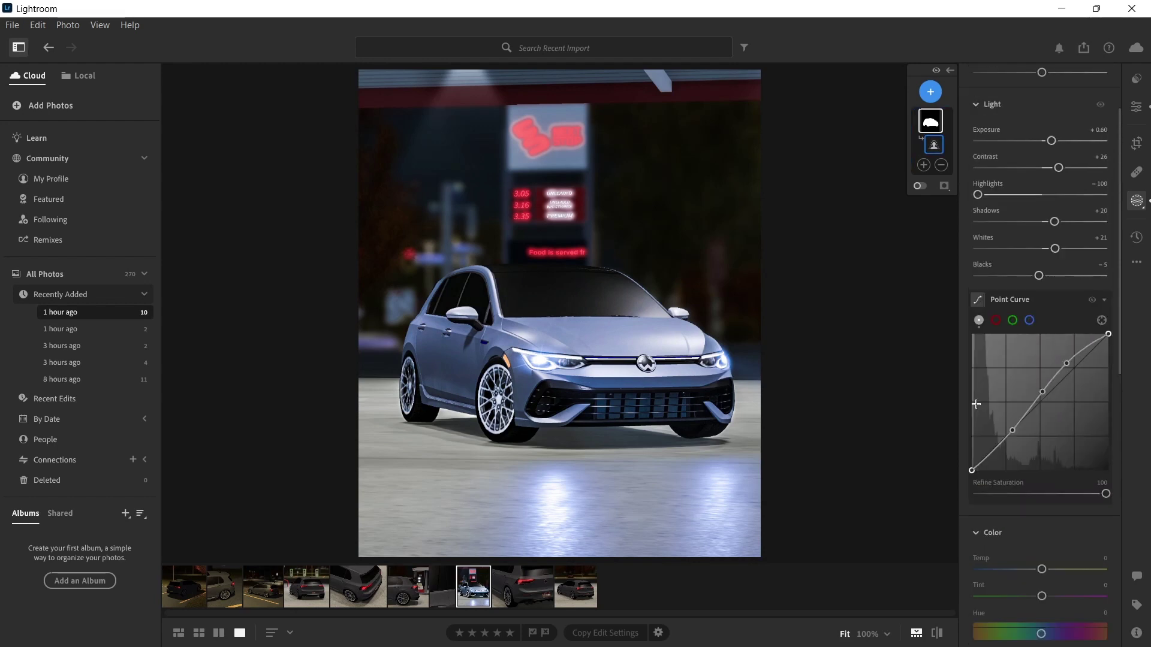
pyautogui.scroll(3, 973, 390)
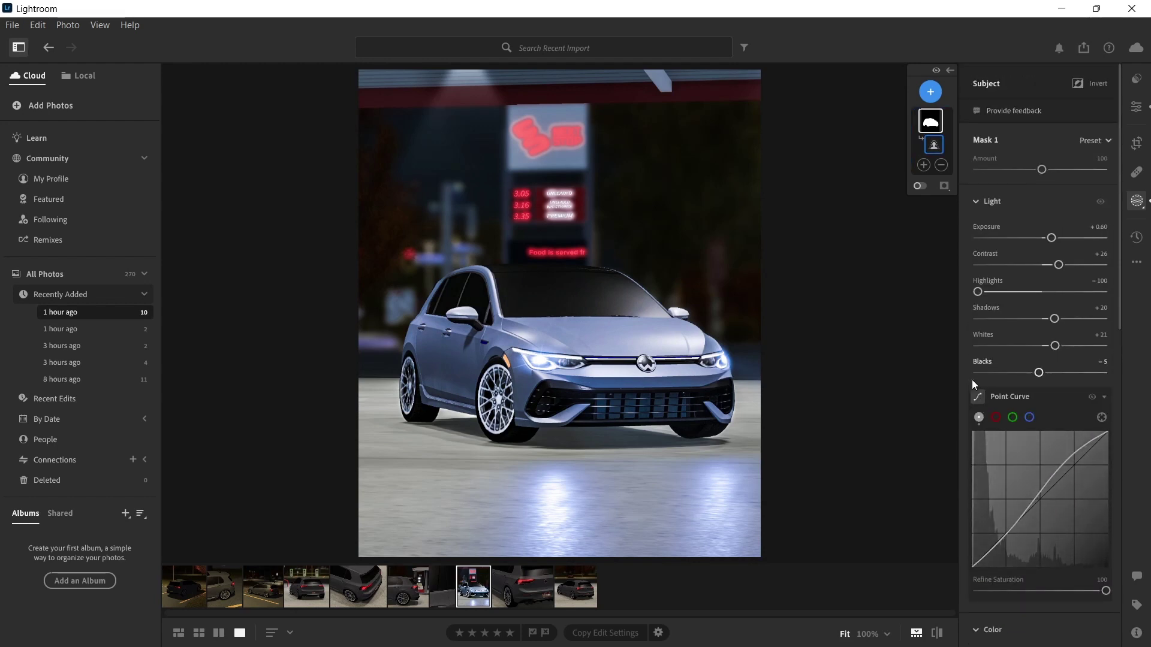
pyautogui.scroll(-4, 965, 441)
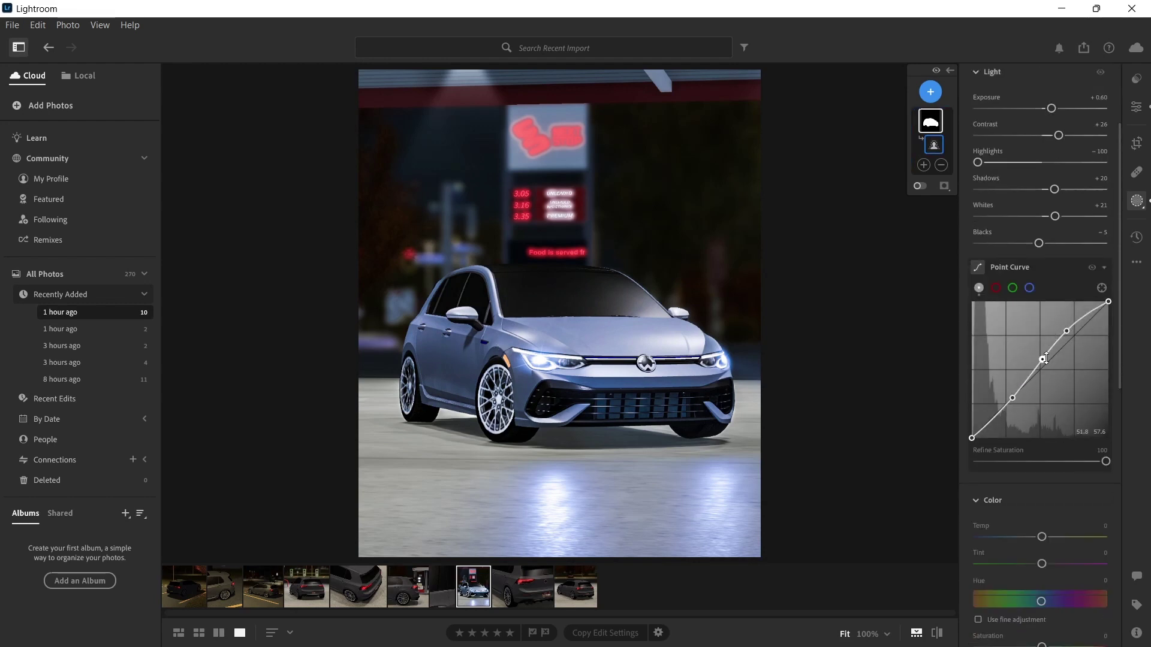
pyautogui.moveTo(1045, 358); pyautogui.dragTo(1048, 354)
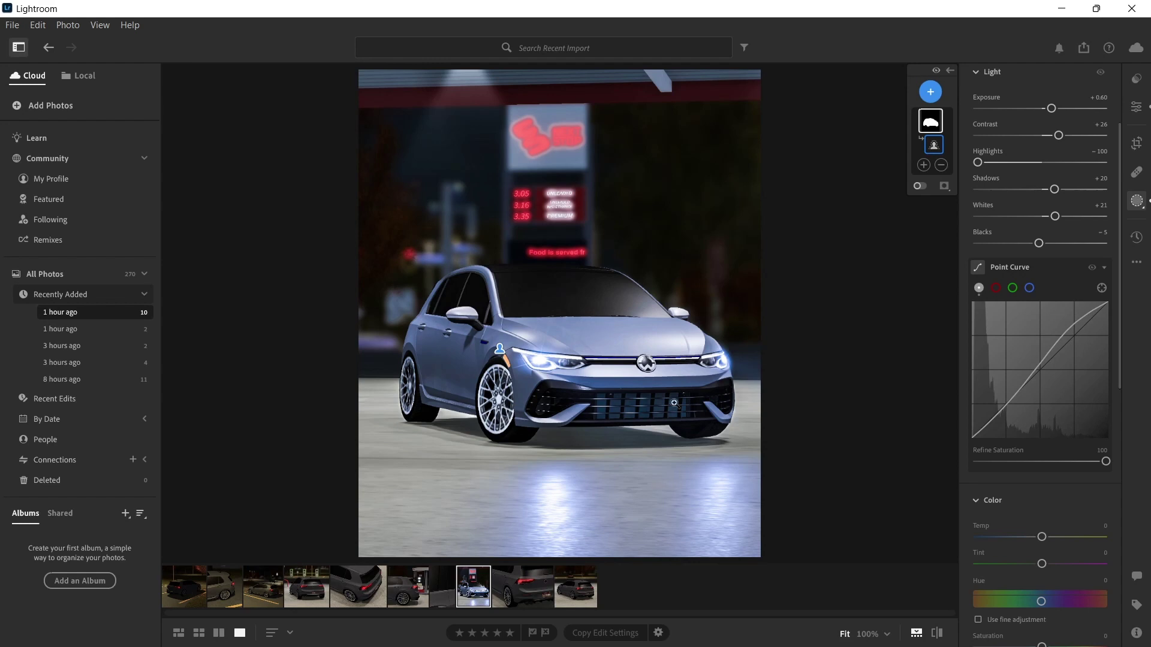
# Return to the global edits and set the blue Saturation to +29 and blue Luminance to -43 in the Color Mixer
pyautogui.scroll(-10, 1023, 250)
pyautogui.click(1135, 106)
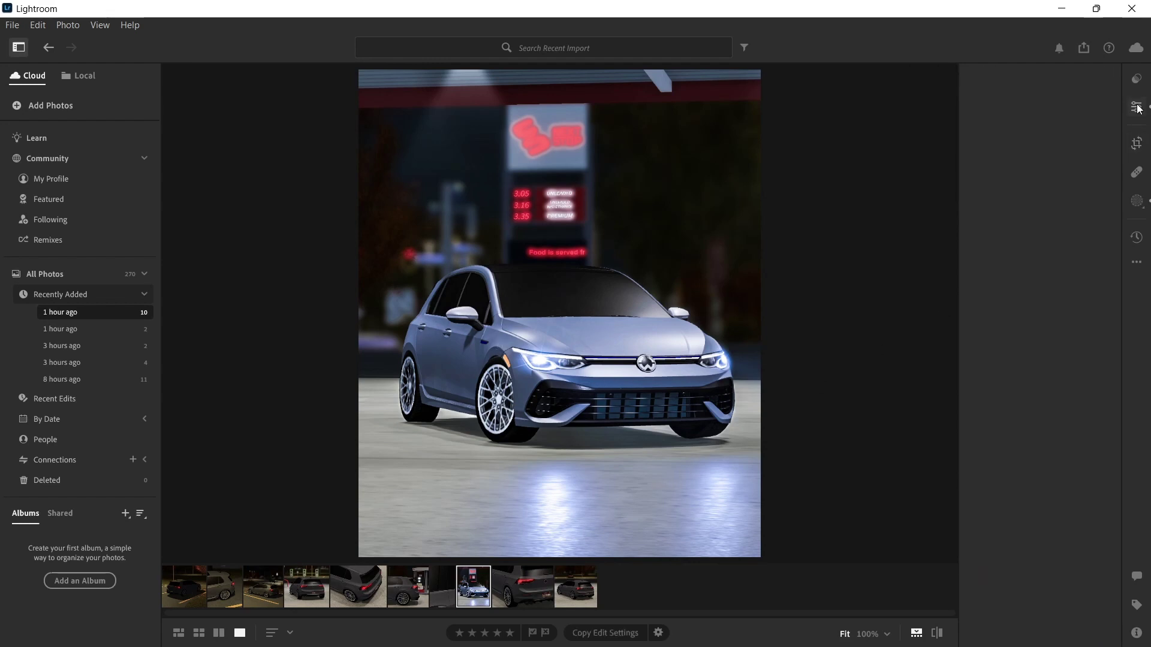
pyautogui.press('Right')
pyautogui.press('Left')
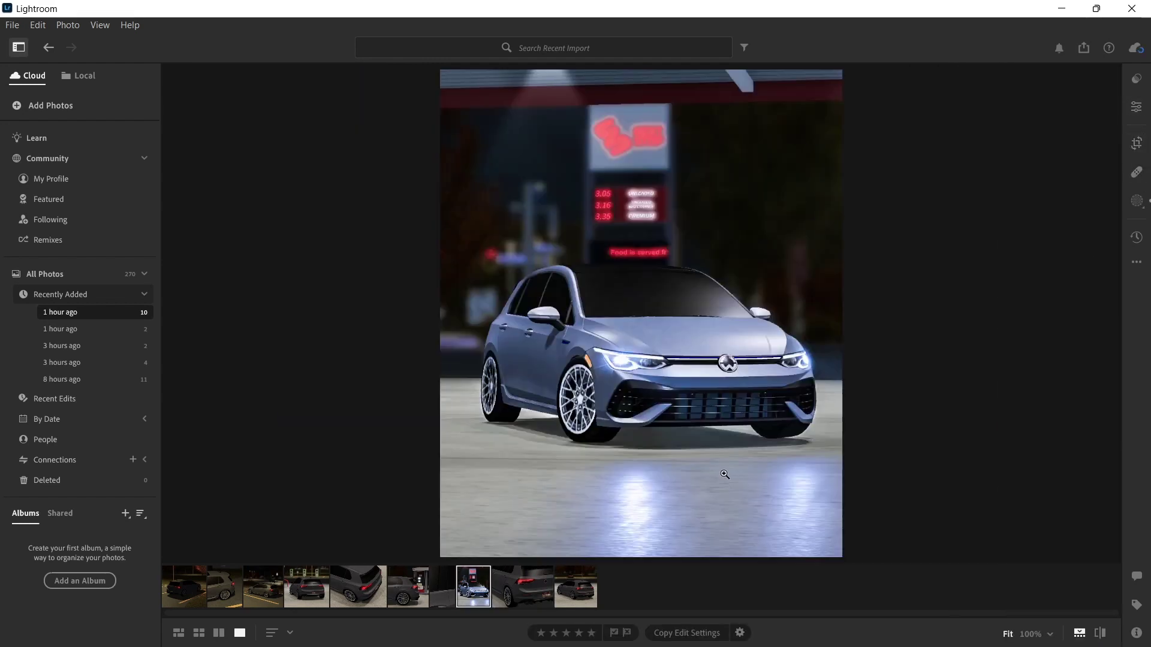
pyautogui.click(1136, 106)
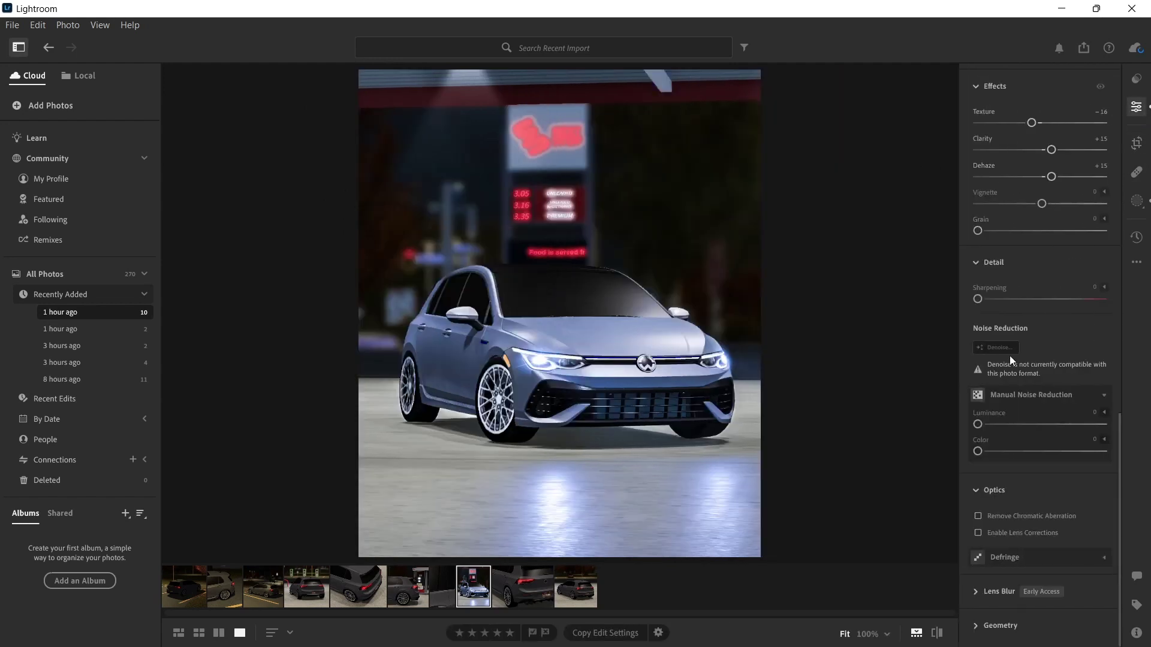
pyautogui.scroll(4, 1031, 368)
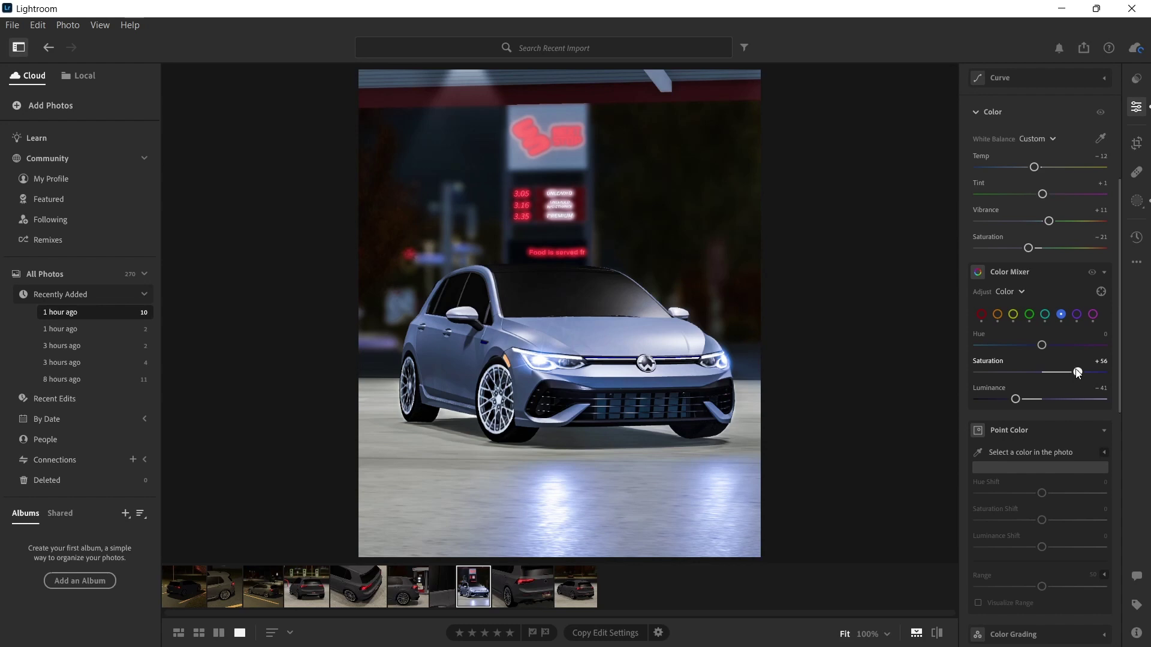
pyautogui.moveTo(1077, 373); pyautogui.dragTo(1058, 386)
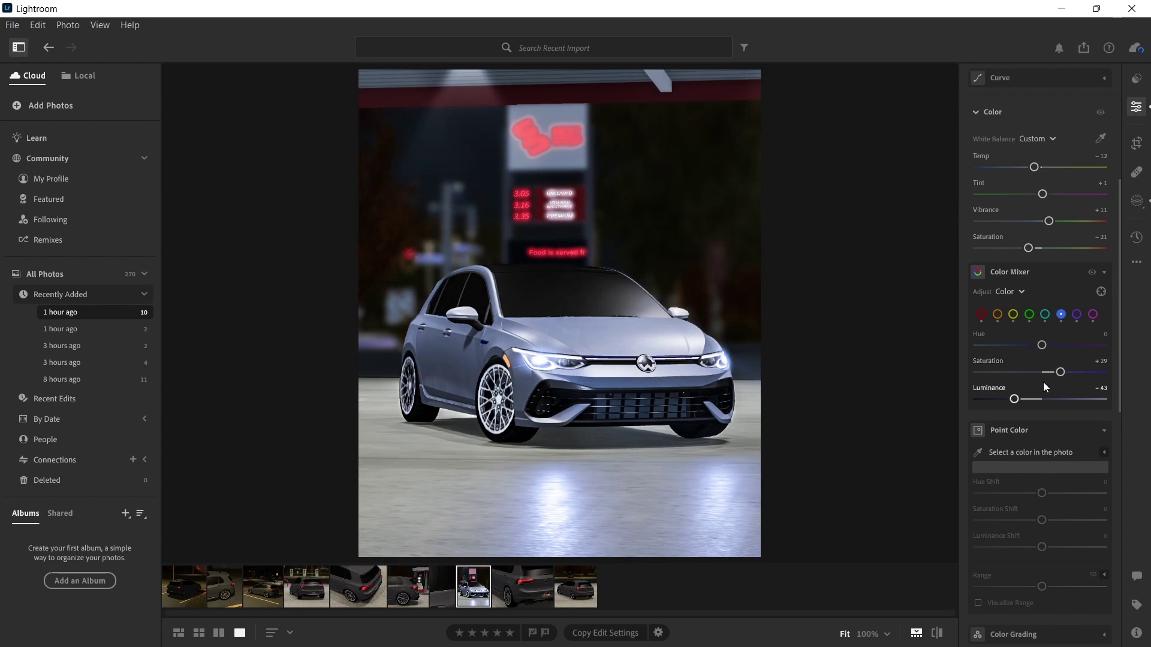
# On the car mask, set Texture to -15, Clarity to +20, Dehaze to +9, Sharpness to +9 and Noise Reduction to +15
pyautogui.scroll(10, 1120, 229)
pyautogui.click(1137, 200)
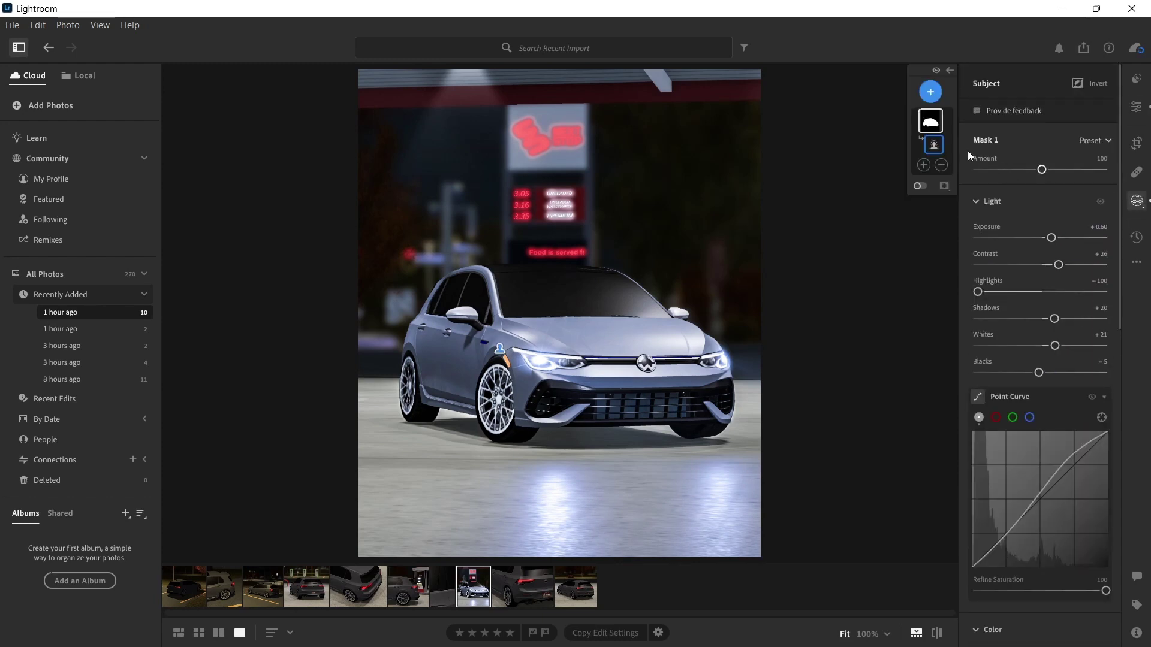
pyautogui.scroll(-10, 967, 239)
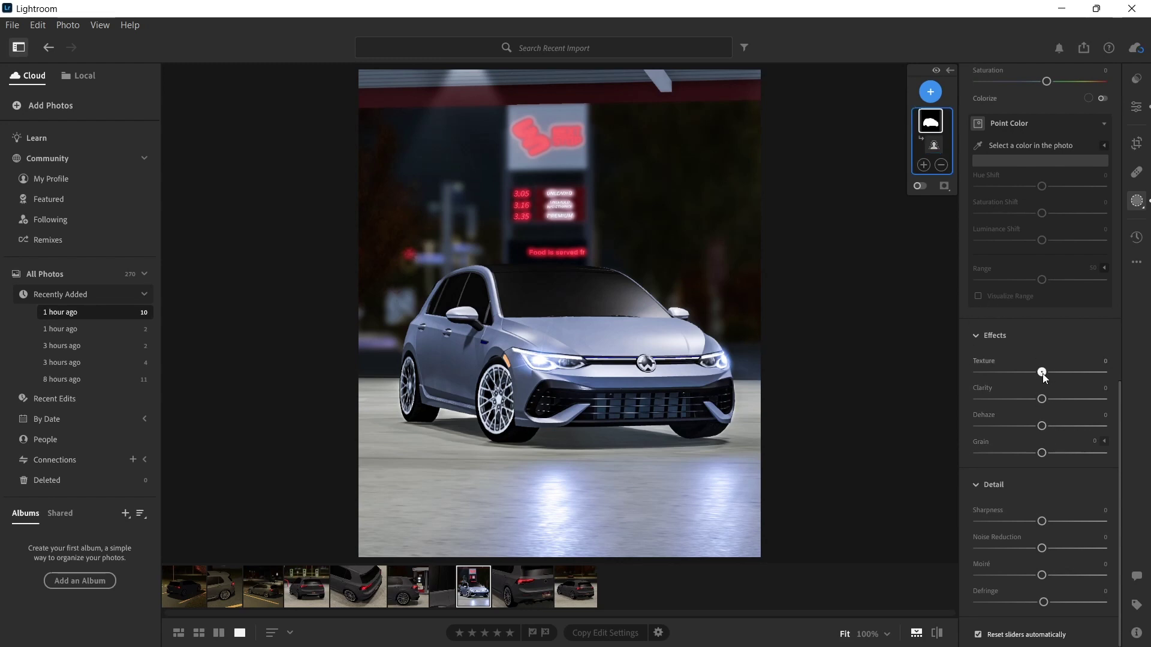
pyautogui.moveTo(1041, 372); pyautogui.dragTo(1055, 403)
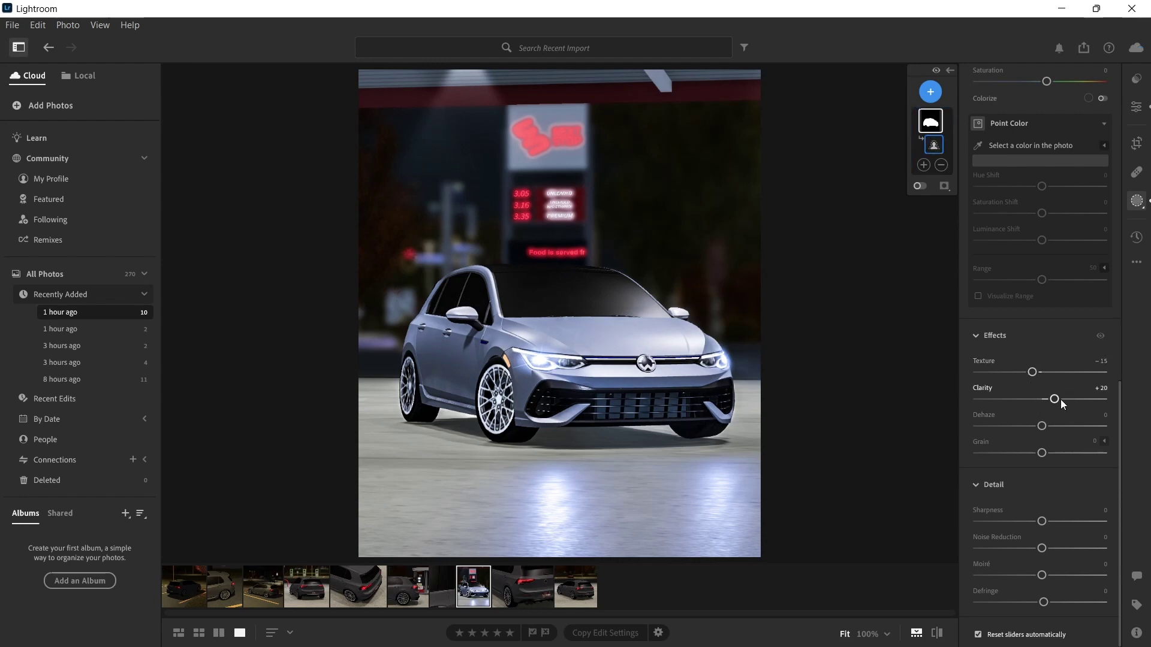
pyautogui.moveTo(1042, 425)
pyautogui.mouseDown()
pyautogui.moveTo(1062, 426)
pyautogui.moveTo(1025, 425)
pyautogui.moveTo(1049, 426)
pyautogui.mouseUp()
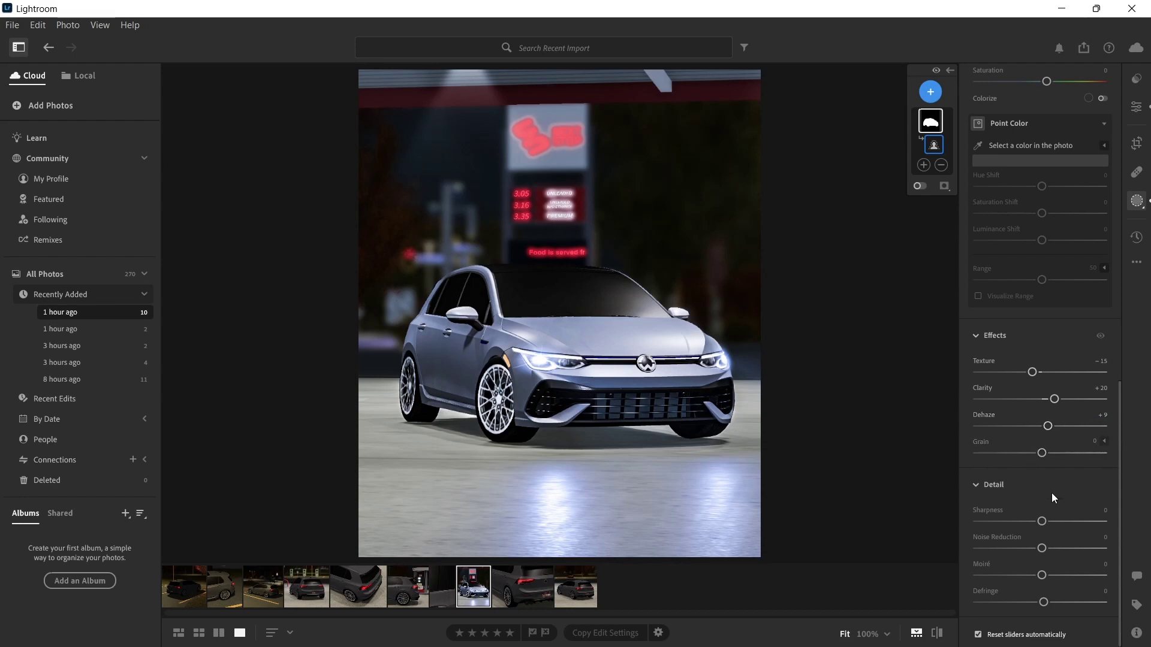
pyautogui.moveTo(1041, 524); pyautogui.dragTo(1057, 548)
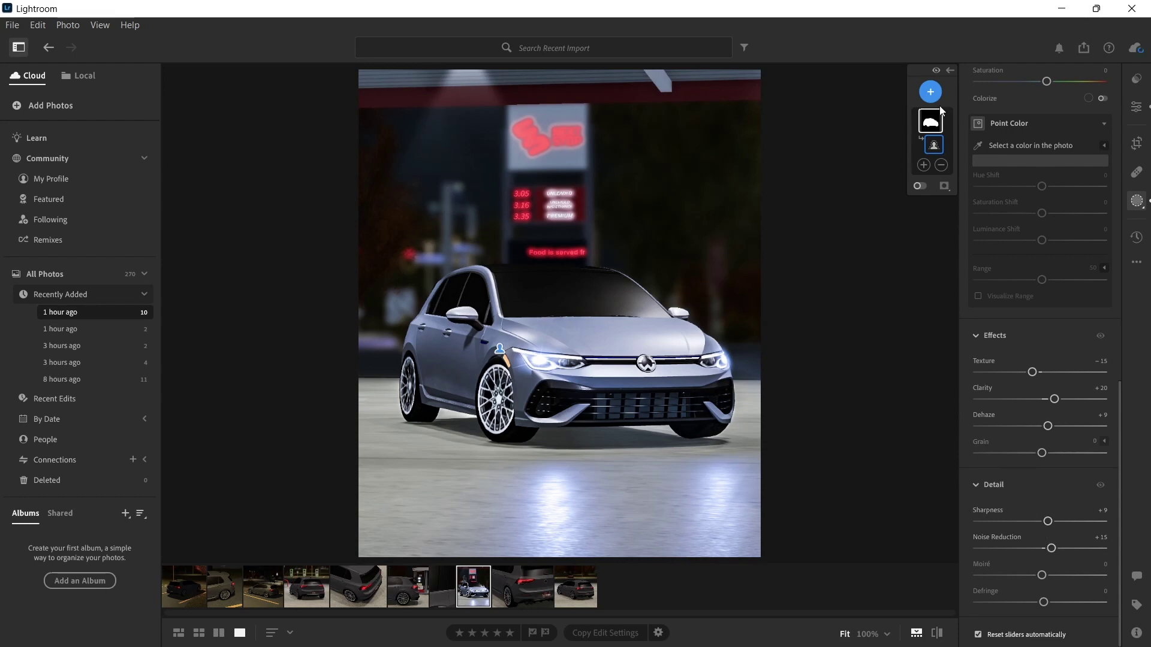
# Add a Background mask with Exposure -0.24, Contrast -28, Highlights -45, Shadows +15, Whites -20 and Blacks +5
pyautogui.click(931, 92)
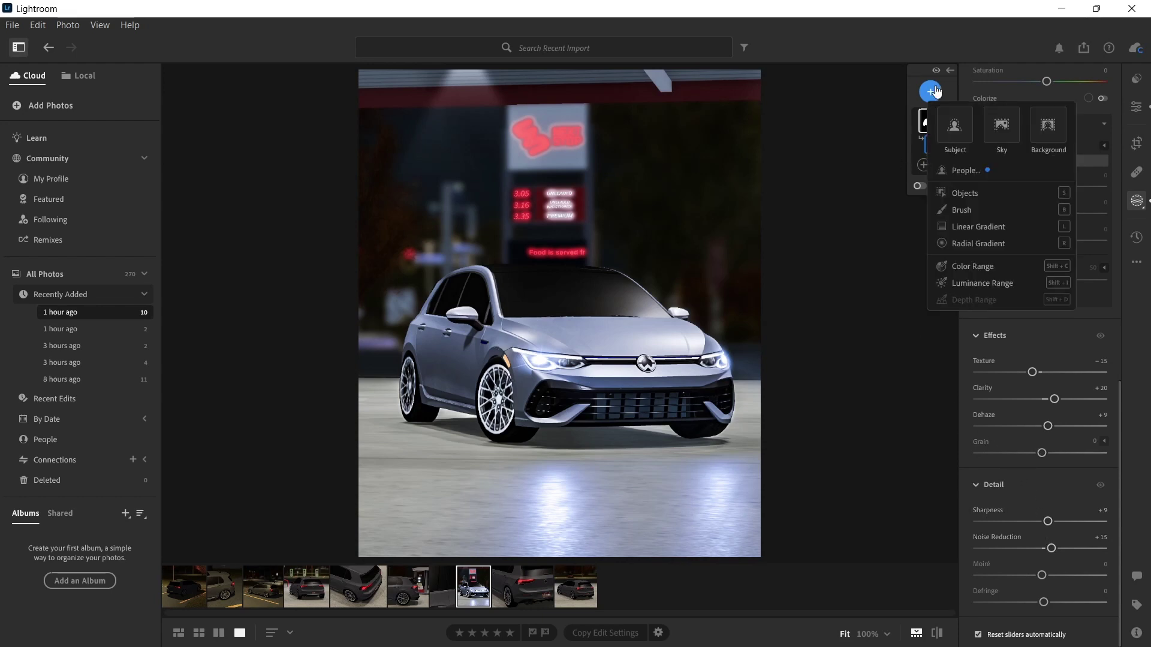
pyautogui.click(1046, 151)
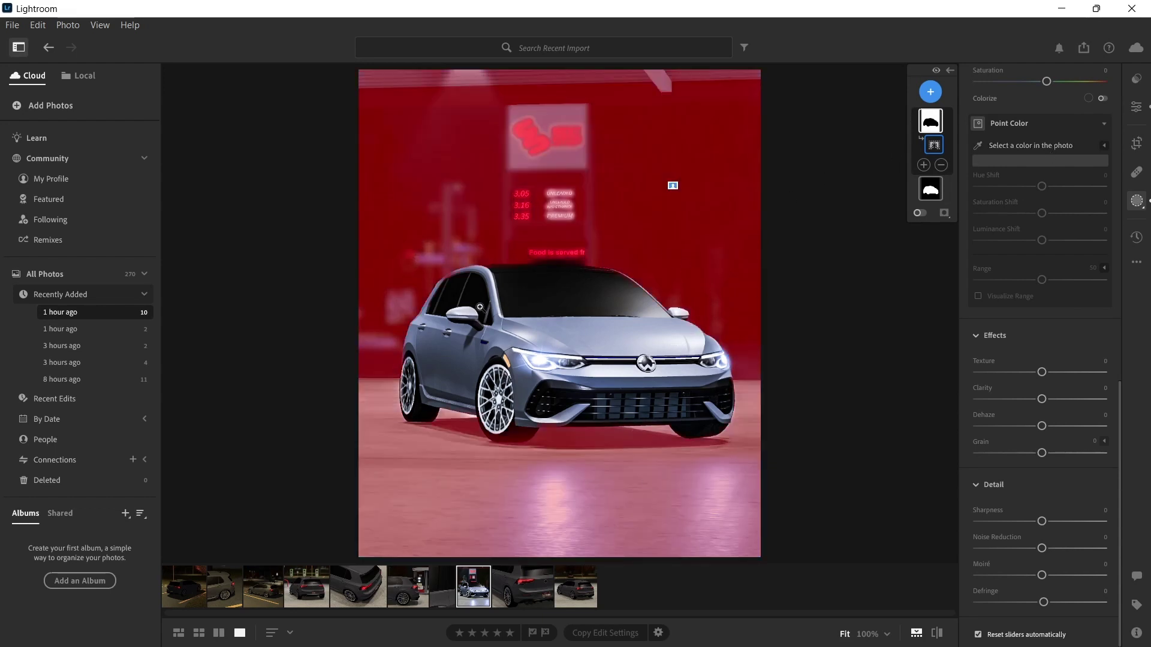
pyautogui.scroll(10, 1058, 304)
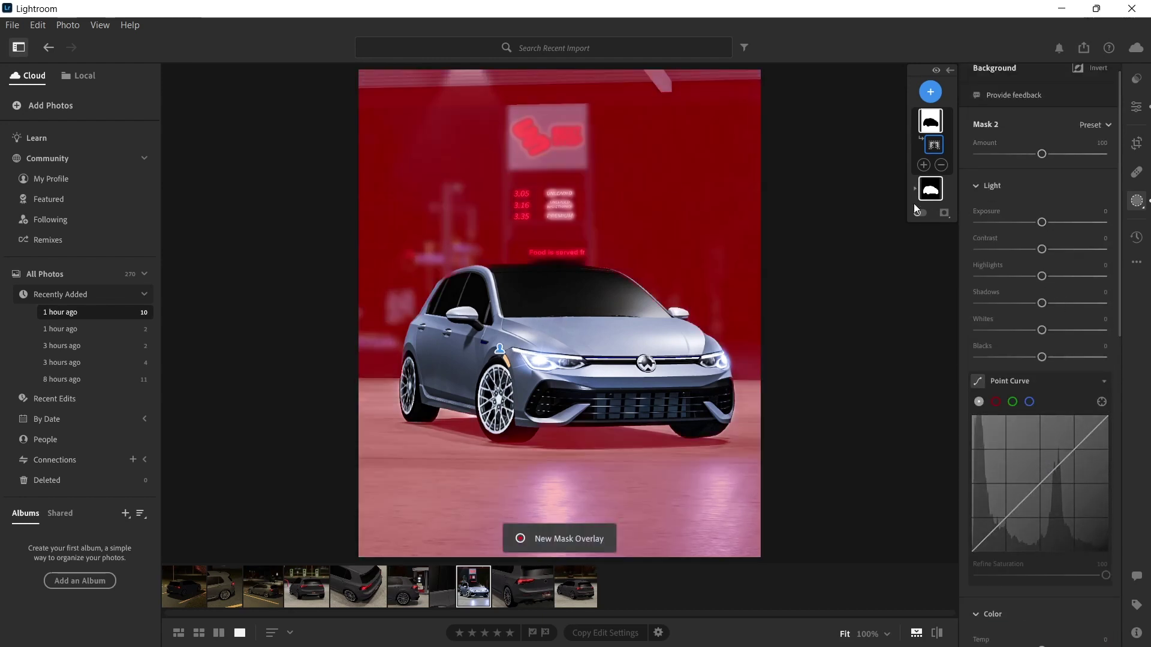
pyautogui.moveTo(1041, 222); pyautogui.dragTo(1050, 303)
pyautogui.click(1043, 249)
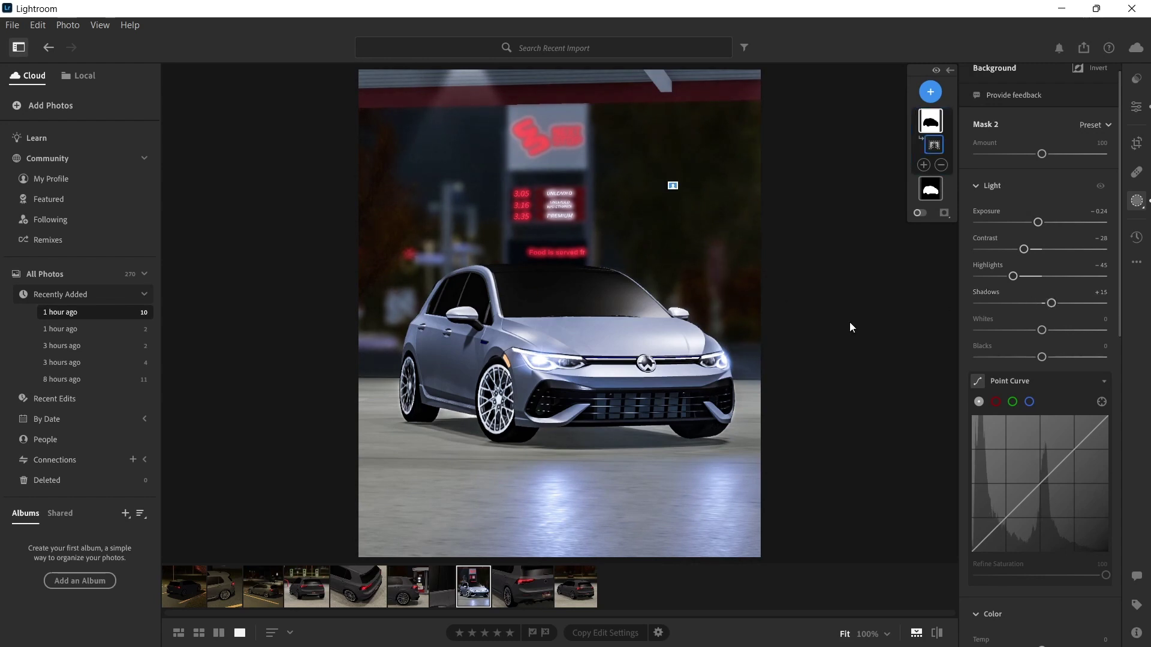
pyautogui.moveTo(1041, 330); pyautogui.dragTo(1045, 358)
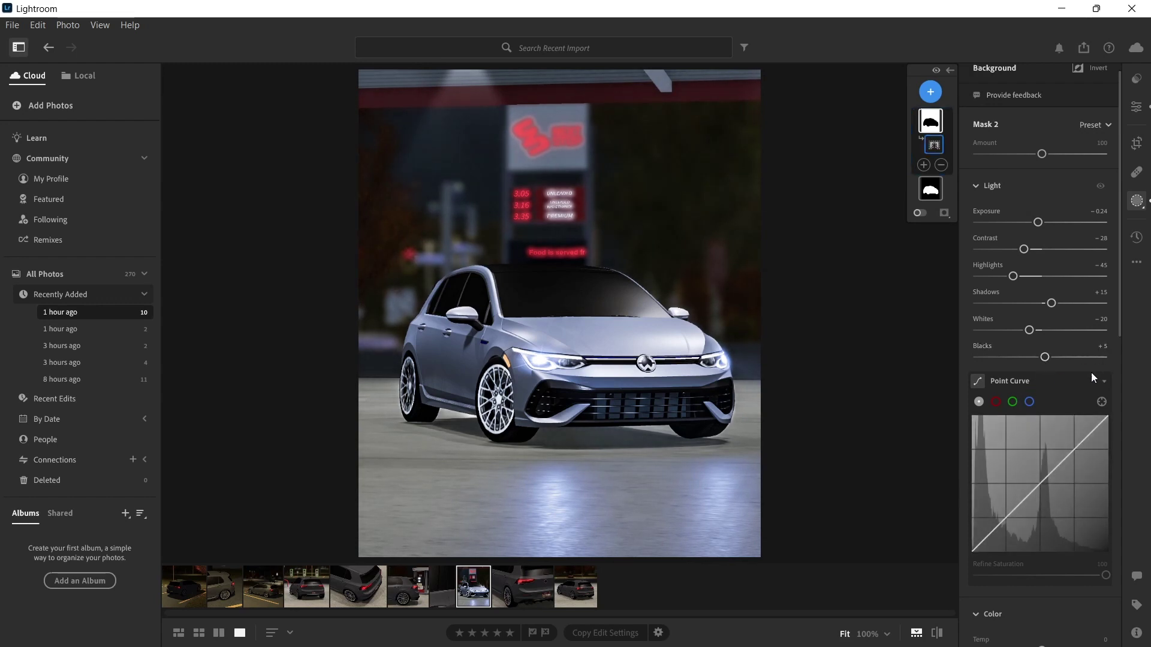
# Raise the midtones slightly on the background mask's Point Curve and set its Temp to -3 and Tint to +1
pyautogui.scroll(-1, 1046, 442)
pyautogui.moveTo(1035, 458); pyautogui.dragTo(1034, 449)
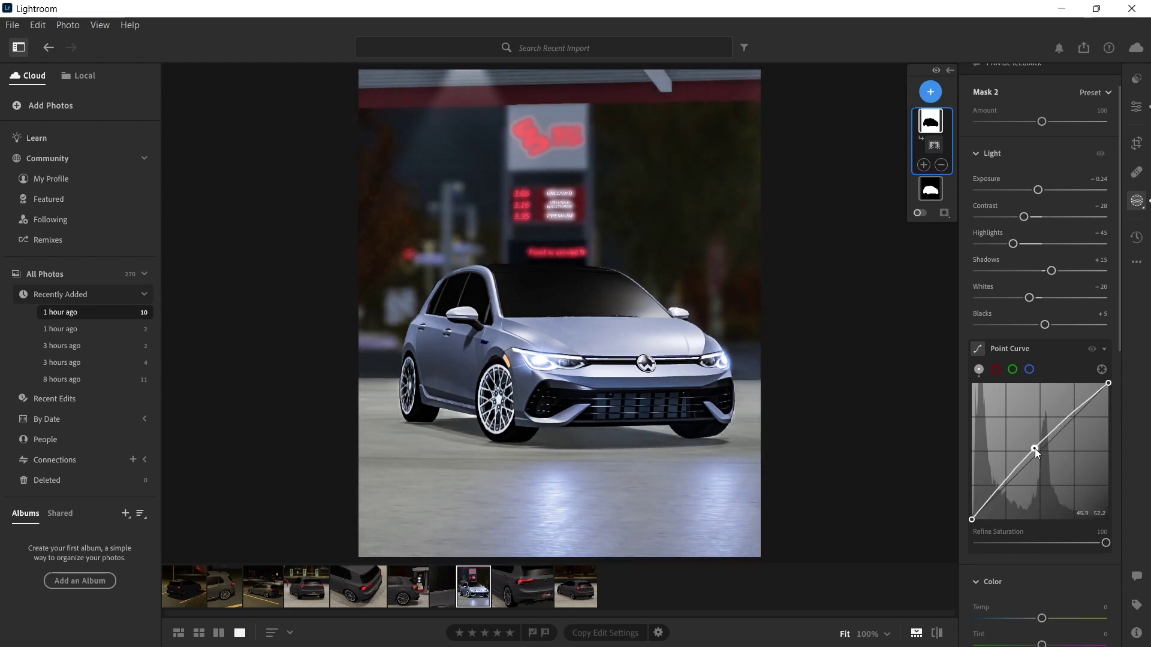
pyautogui.scroll(-5, 985, 364)
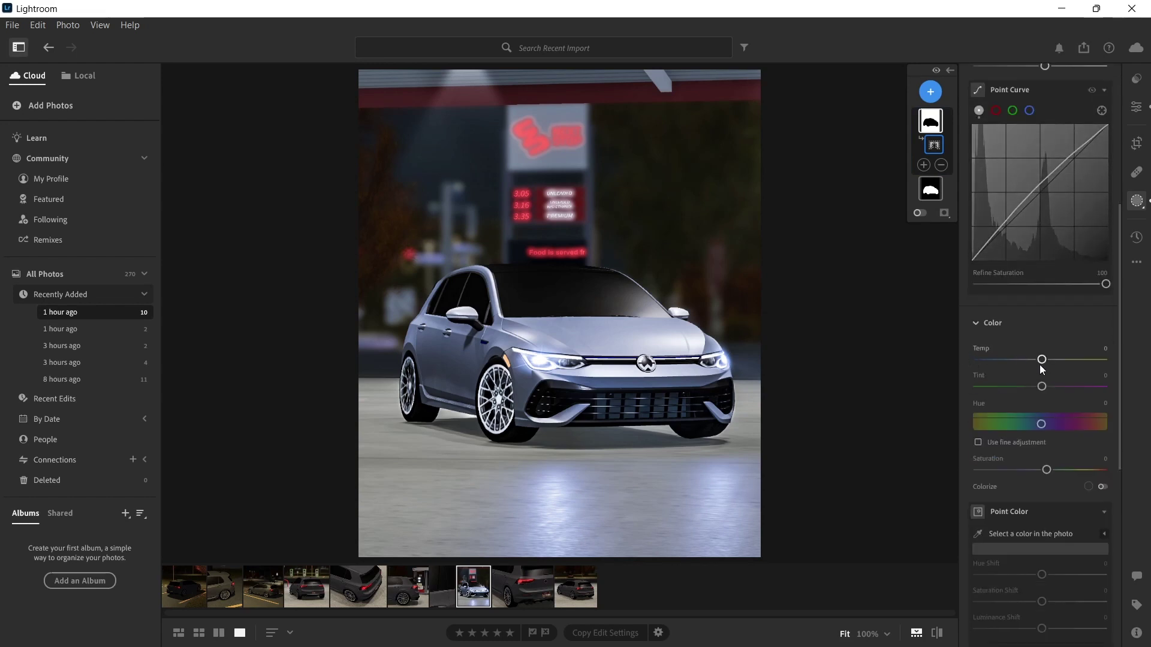
pyautogui.moveTo(1040, 361)
pyautogui.mouseDown()
pyautogui.moveTo(1027, 364)
pyautogui.moveTo(1037, 365)
pyautogui.mouseUp()
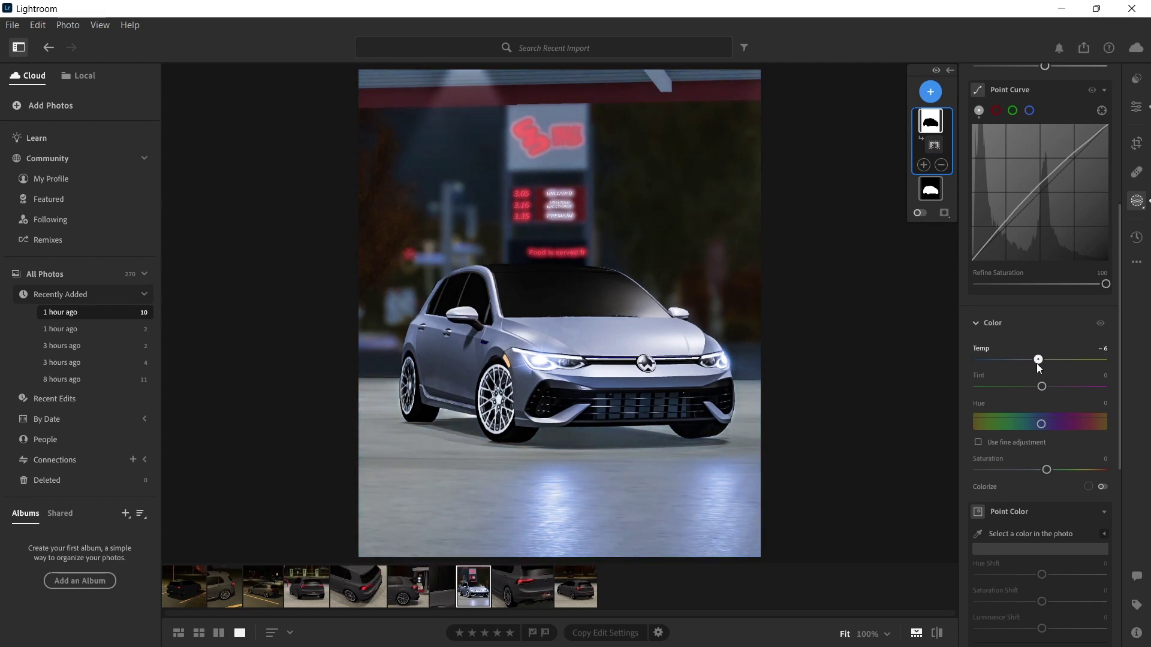
pyautogui.moveTo(1037, 363)
pyautogui.mouseDown()
pyautogui.moveTo(1023, 362)
pyautogui.moveTo(1042, 360)
pyautogui.moveTo(1059, 385)
pyautogui.moveTo(1080, 380)
pyautogui.moveTo(1049, 380)
pyautogui.mouseUp()
# On the background mask, set Texture to -9, Clarity to +14, Dehaze to +24, Sharpness to +15 and Noise Reduction to +21
pyautogui.scroll(-6, 1026, 413)
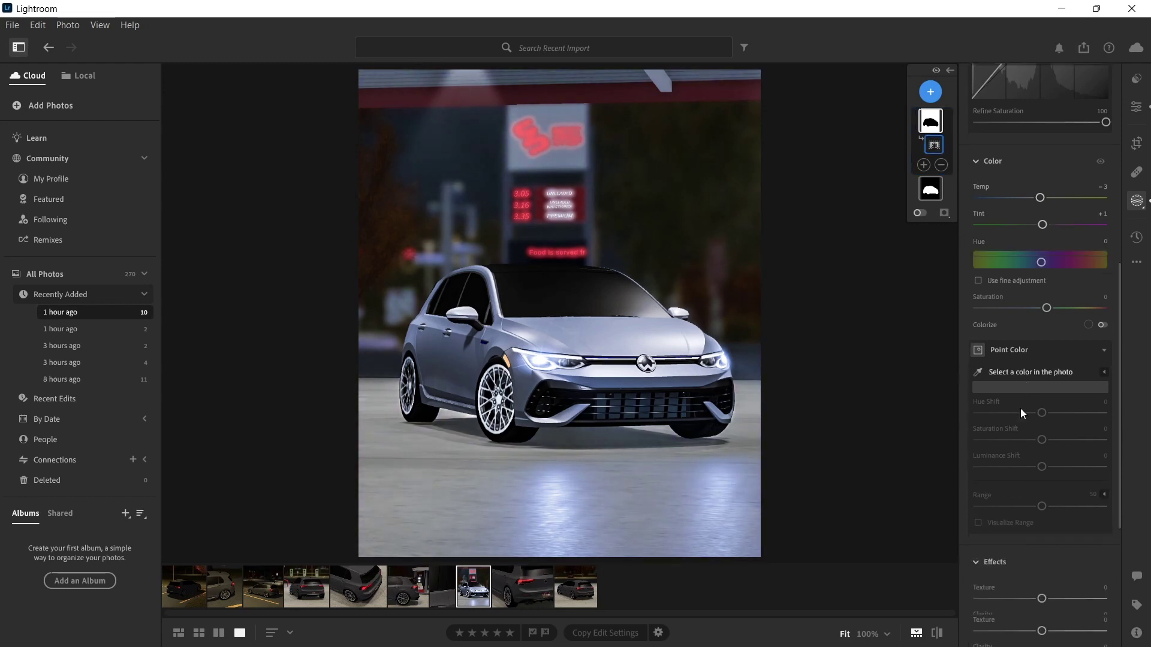
pyautogui.moveTo(1041, 372); pyautogui.dragTo(1057, 425)
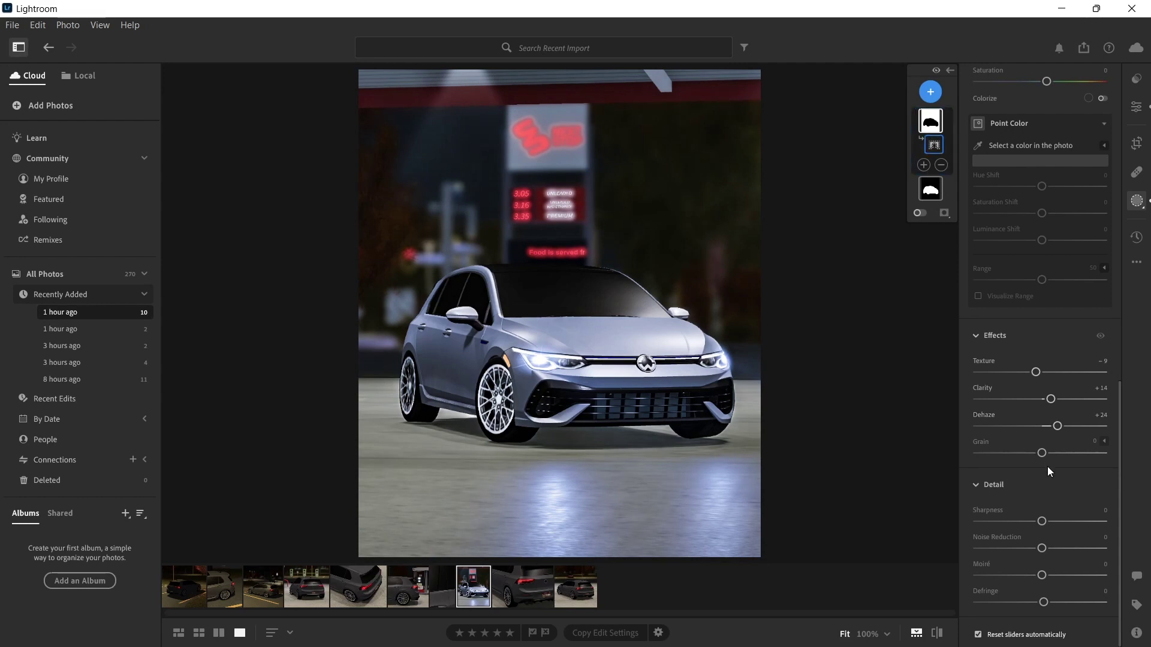
pyautogui.moveTo(1042, 521); pyautogui.dragTo(1059, 552)
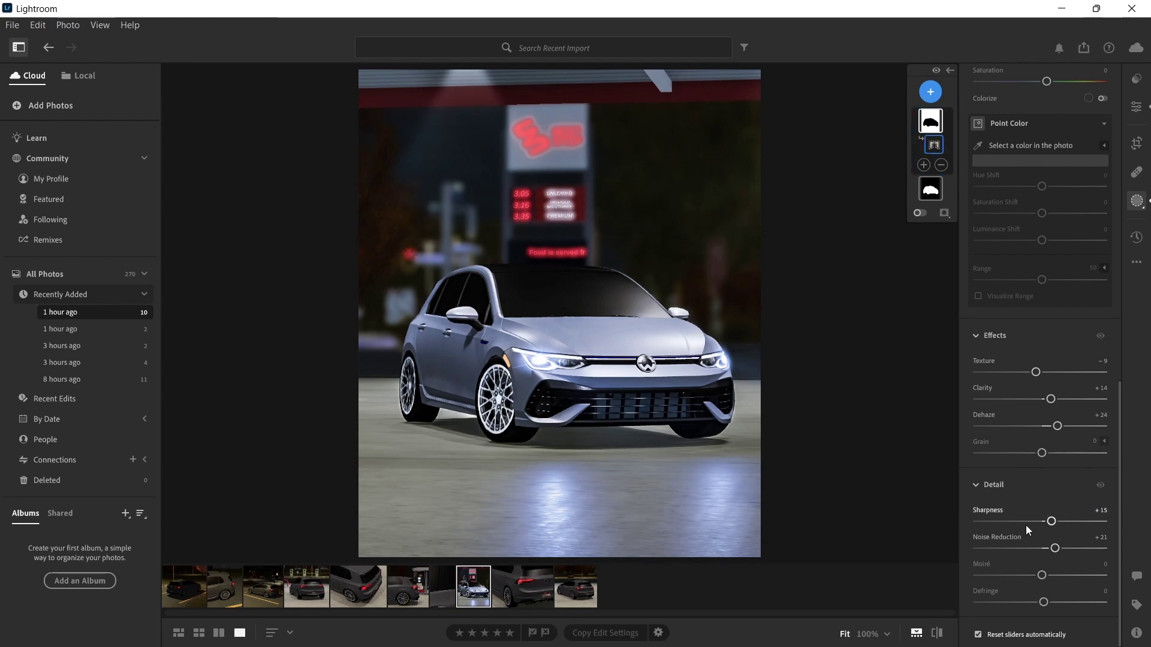
# Add a Linear Gradient mask over the ground in front of the car with Exposure -2.28 and Contrast -52
pyautogui.click(931, 96)
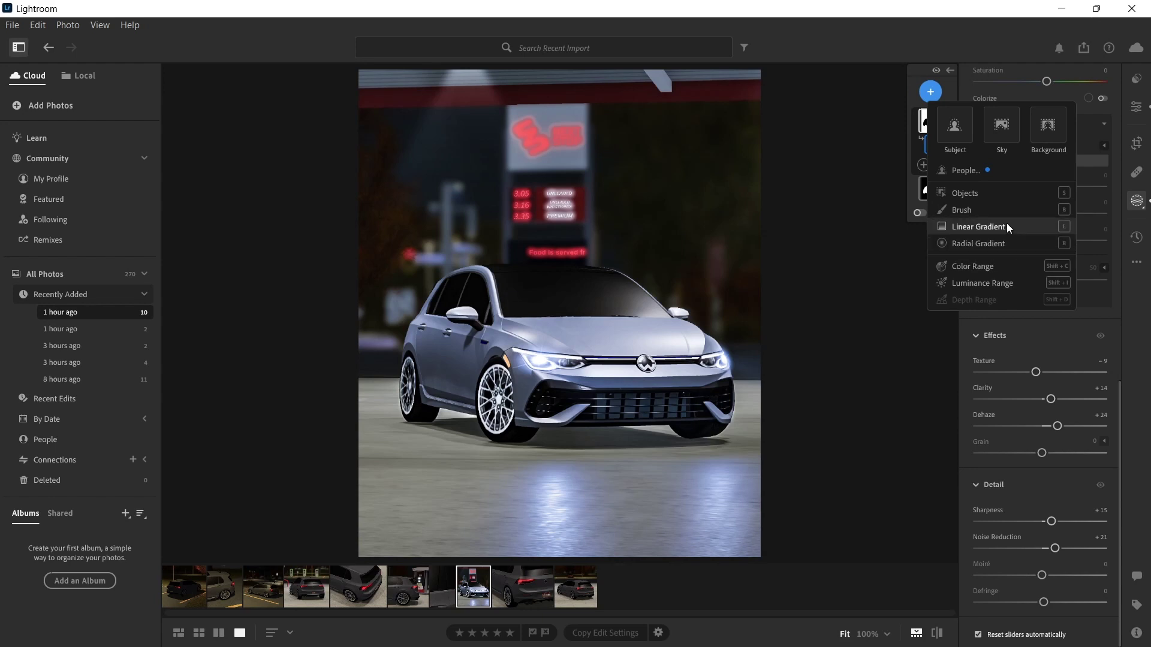
pyautogui.moveTo(987, 221)
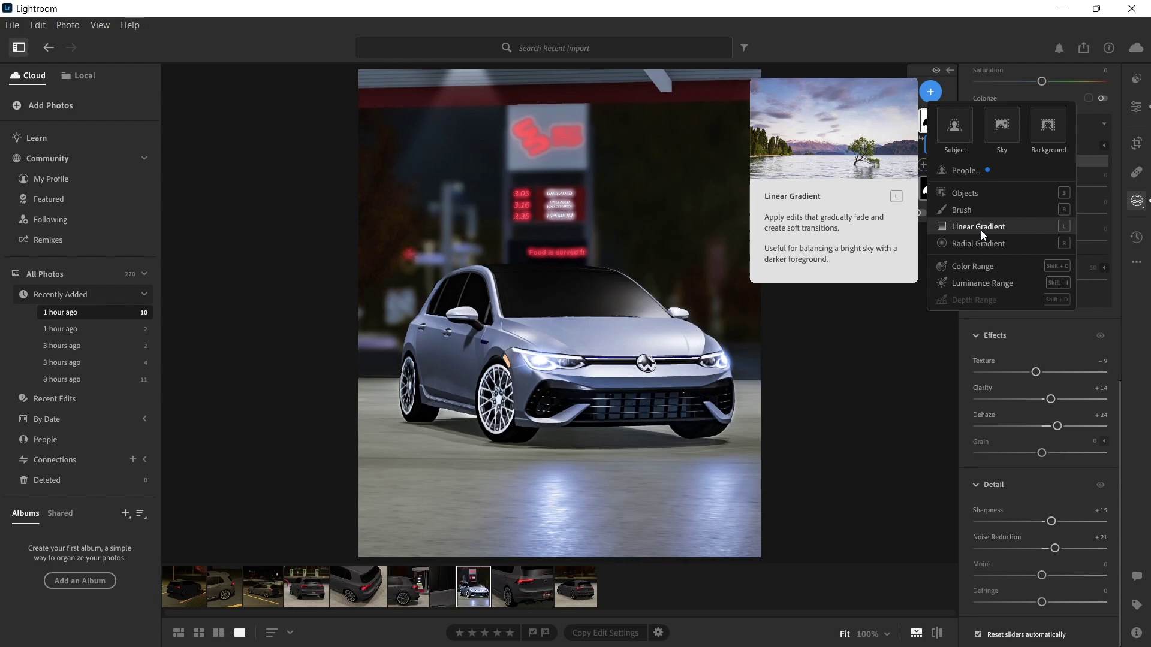
pyautogui.click(981, 230)
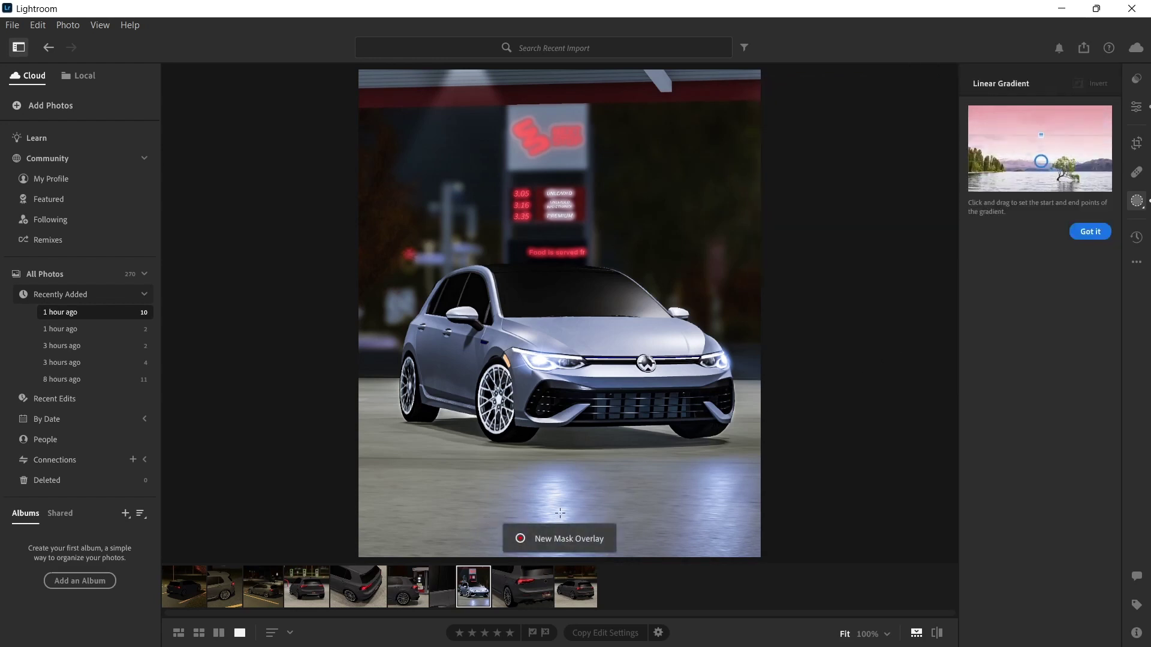
pyautogui.moveTo(559, 513); pyautogui.dragTo(640, 430)
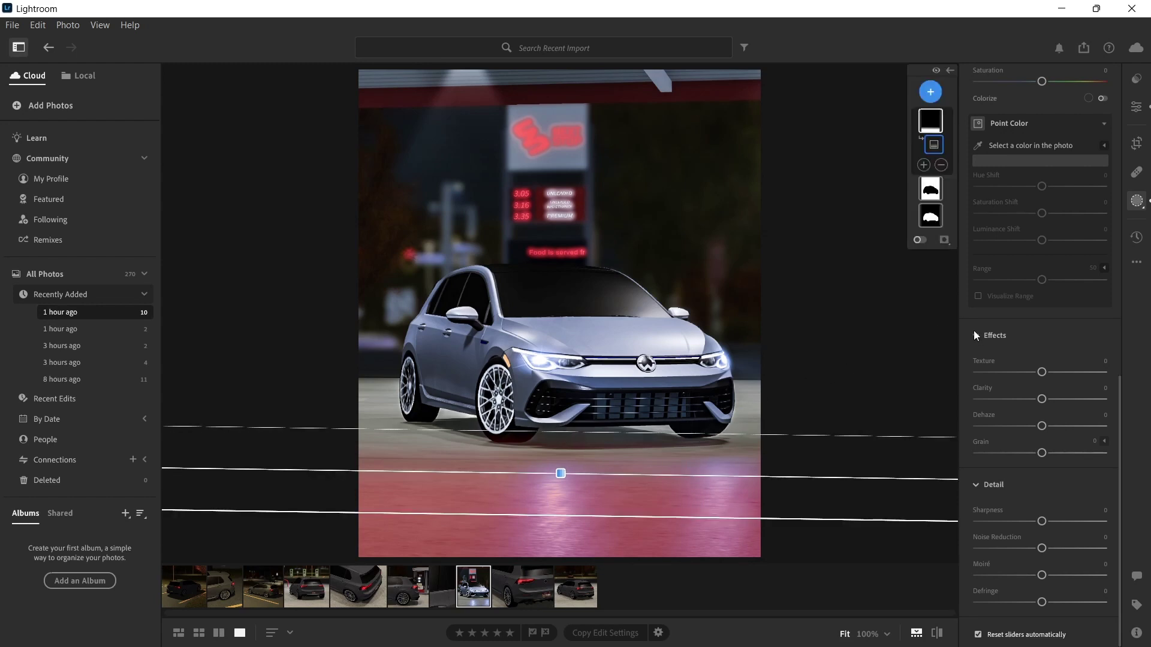
pyautogui.scroll(10, 1043, 332)
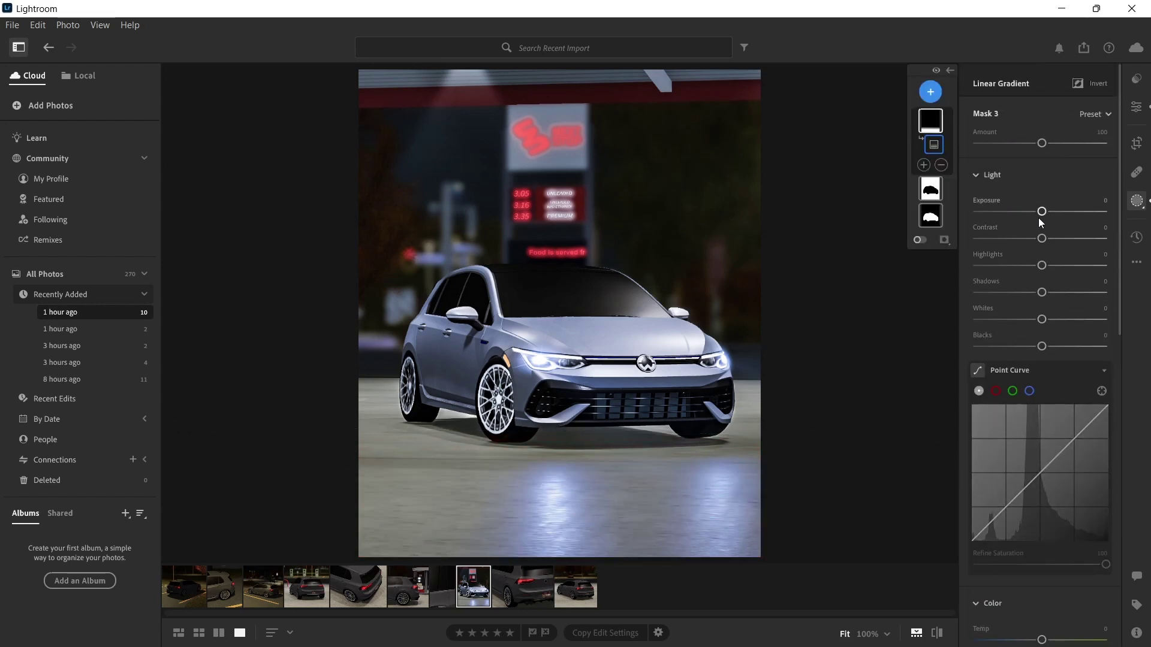
pyautogui.moveTo(1039, 218); pyautogui.dragTo(1007, 255)
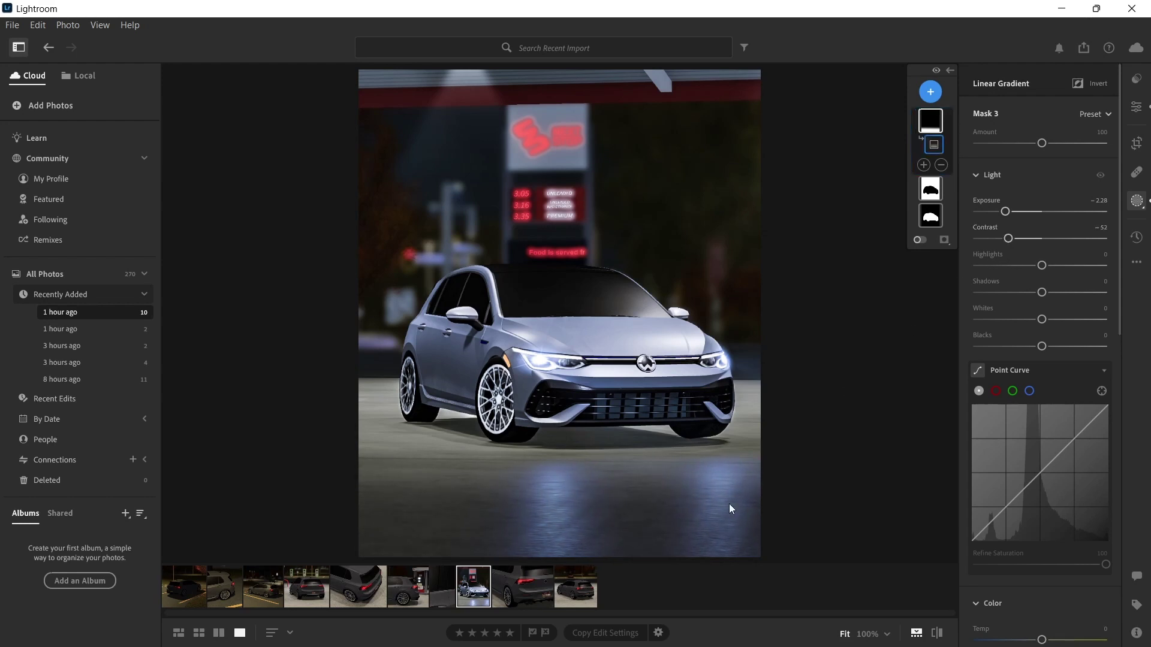
# Widen the linear gradient's transition over the ground and rotate it until it is nearly level
pyautogui.moveTo(637, 512); pyautogui.dragTo(649, 606)
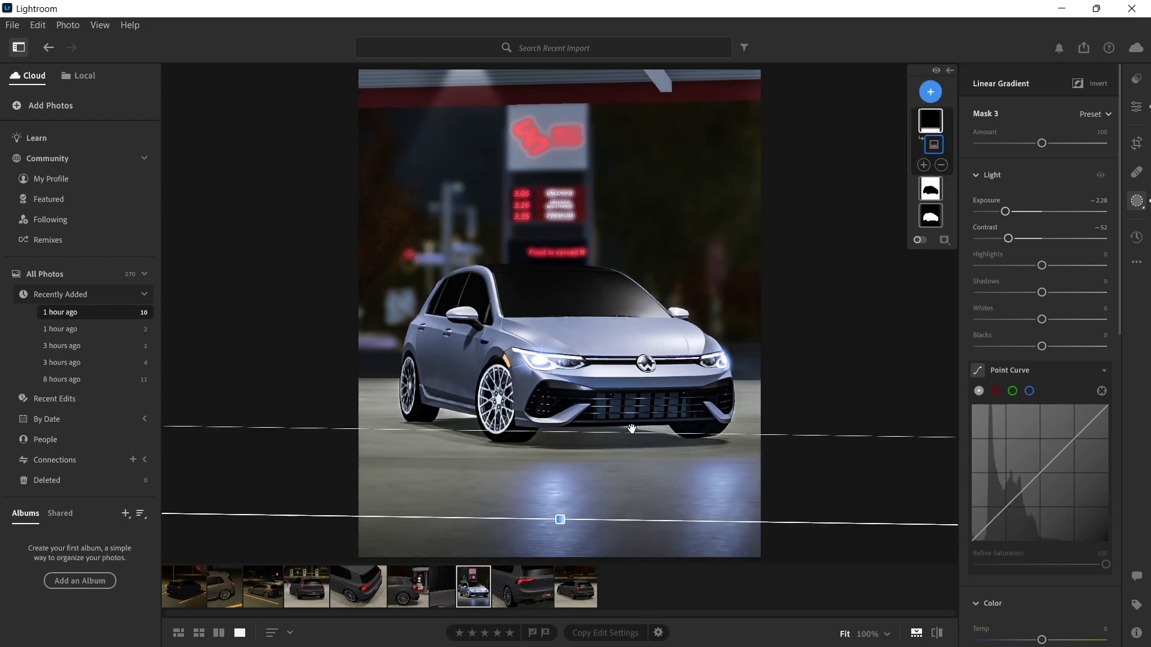
pyautogui.moveTo(629, 427); pyautogui.dragTo(636, 388)
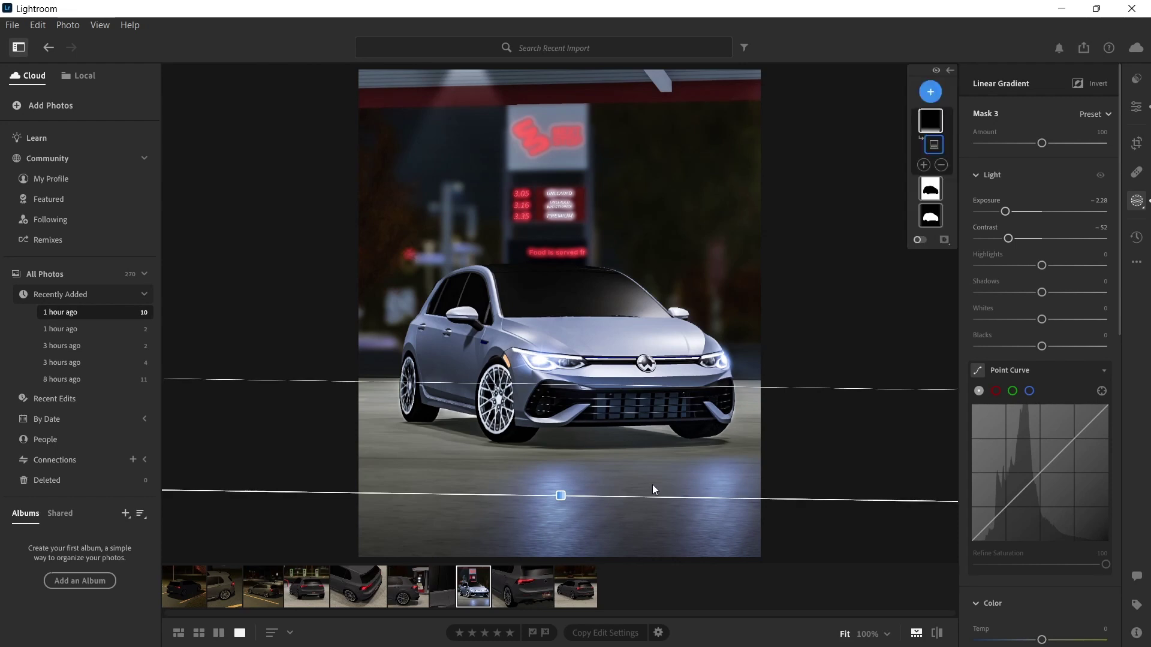
pyautogui.moveTo(652, 485); pyautogui.dragTo(685, 470)
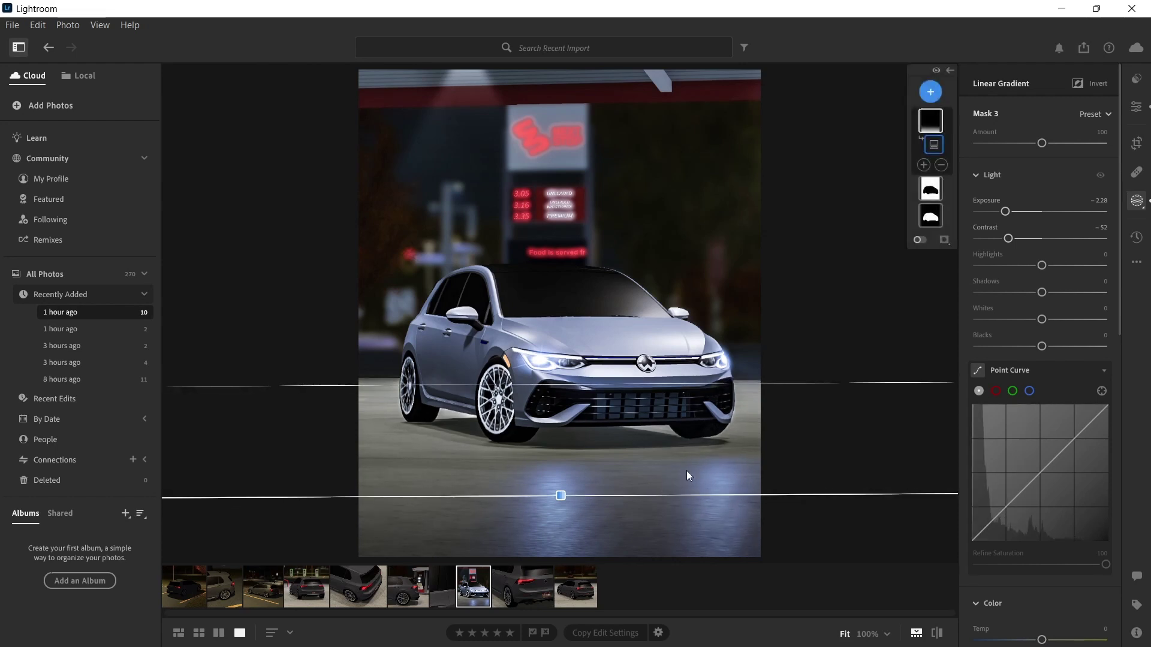
# Set the linear gradient's Highlights to -100, Shadows to -43, Whites and Blacks to -4, and raise its Point Curve midtones slightly
pyautogui.moveTo(1042, 265); pyautogui.dragTo(890, 290)
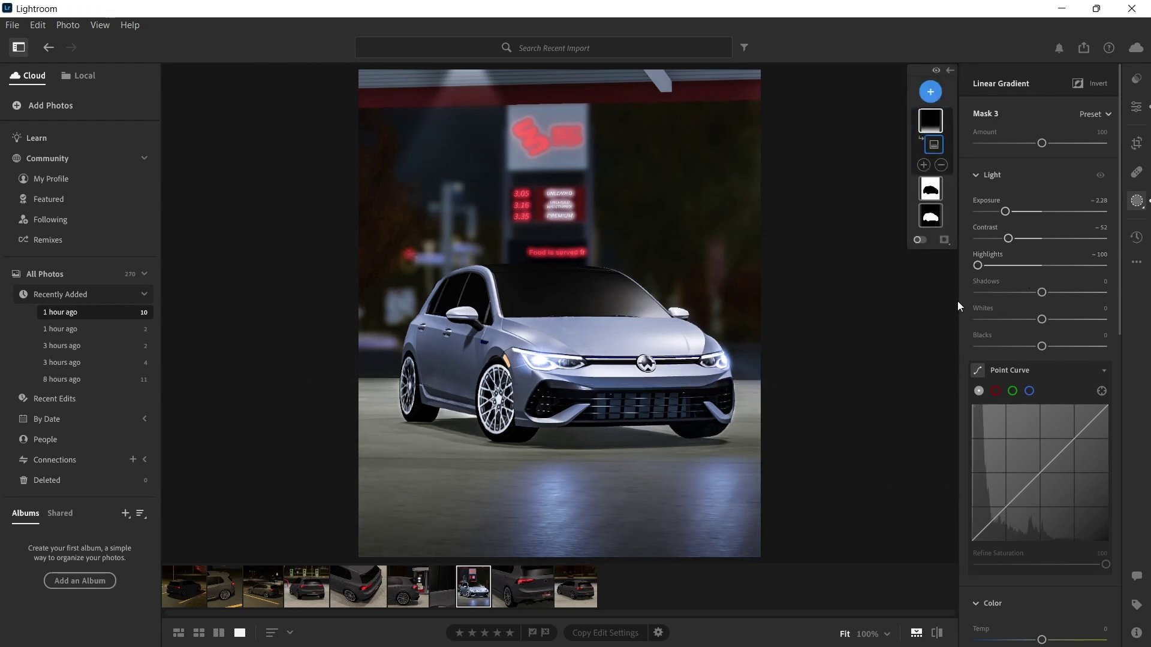
pyautogui.moveTo(1041, 292); pyautogui.dragTo(1039, 346)
pyautogui.moveTo(1045, 471)
pyautogui.mouseDown()
pyautogui.moveTo(1039, 454)
pyautogui.moveTo(1061, 472)
pyautogui.moveTo(1056, 464)
pyautogui.mouseUp()
# Lower the upper edge of the linear gradient to the base of the car
pyautogui.click(933, 145)
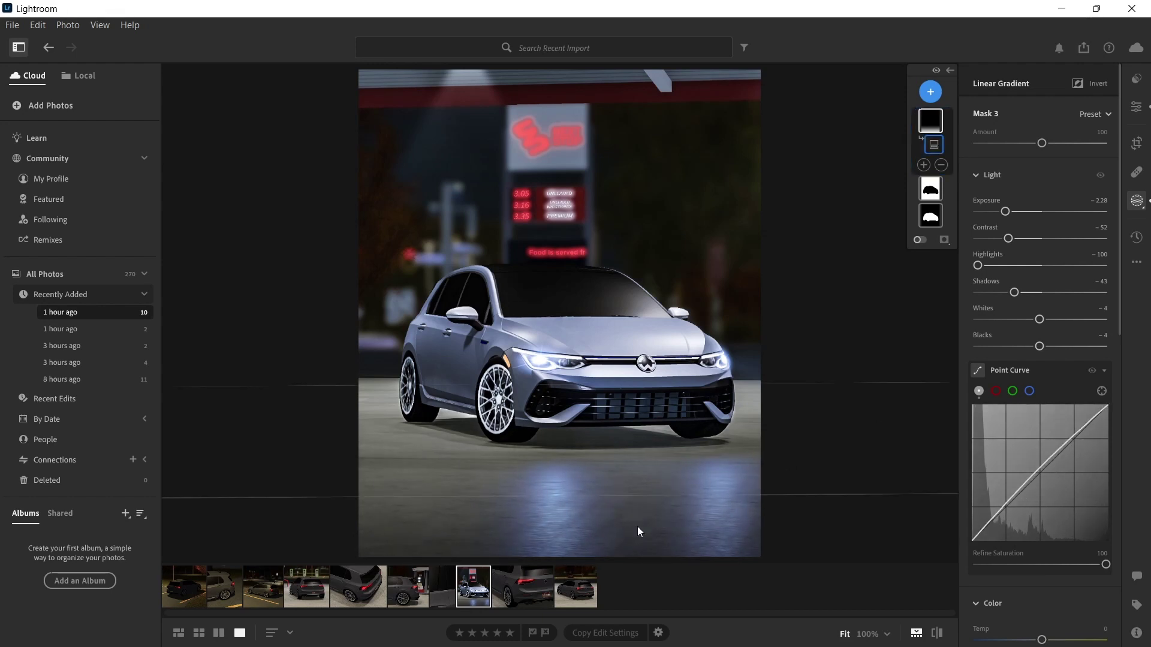
pyautogui.moveTo(644, 385); pyautogui.dragTo(693, 422)
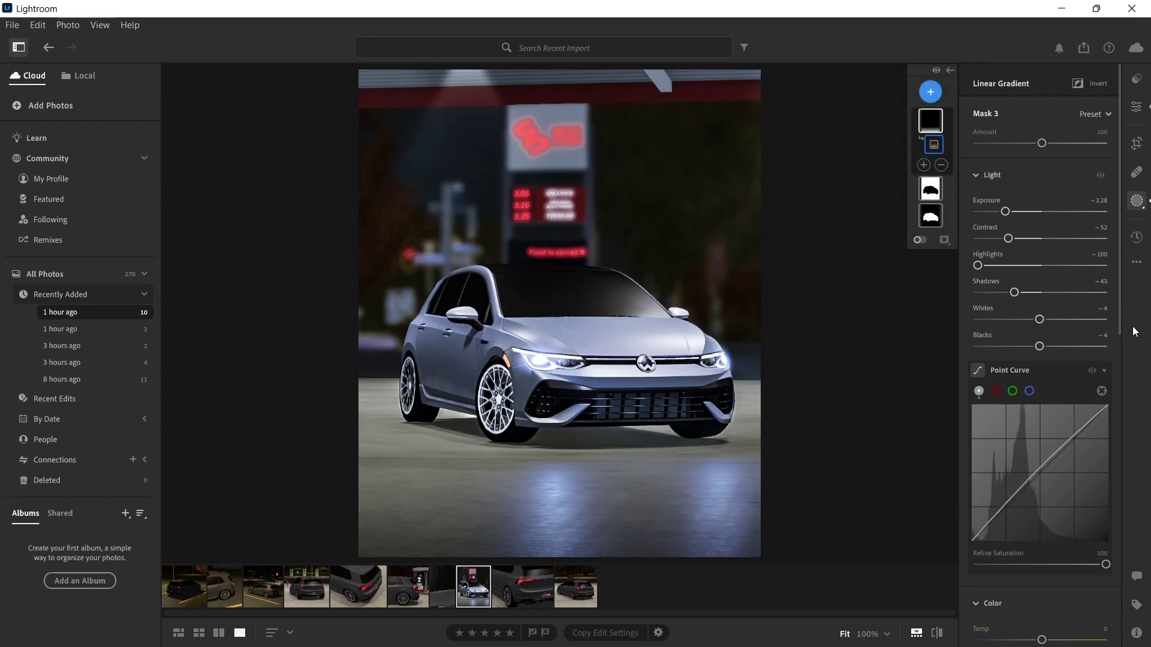
# Return to the global edits and fine-tune the blue Luminance and Saturation in the Color Mixer
pyautogui.click(926, 219)
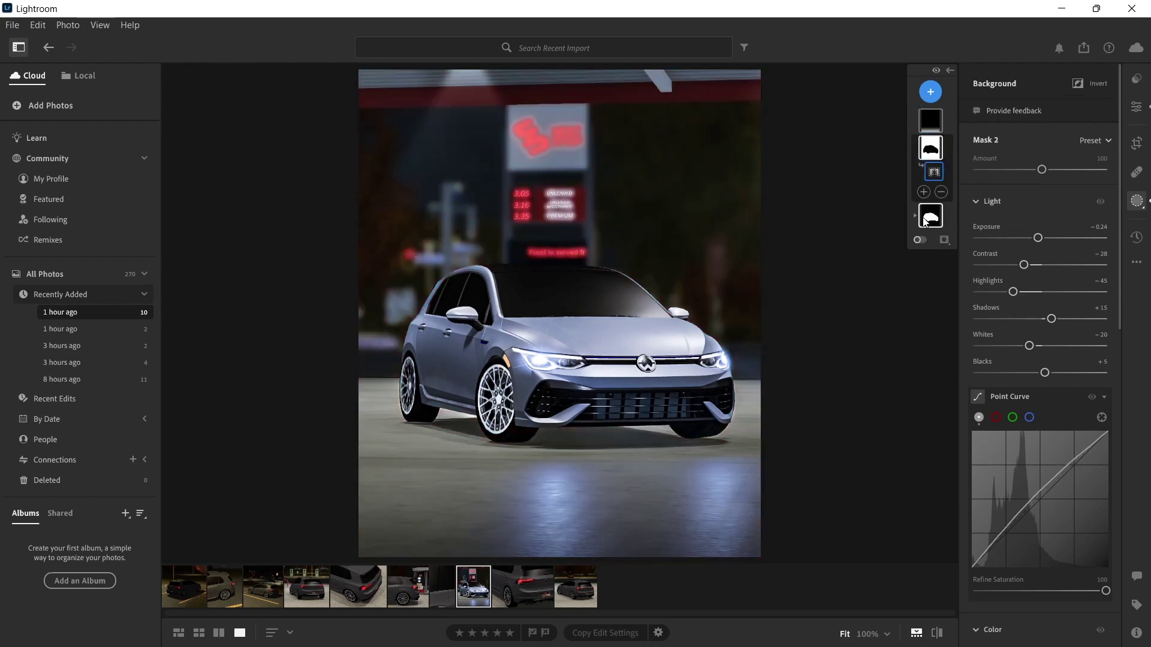
pyautogui.click(1136, 107)
pyautogui.scroll(-5, 1019, 299)
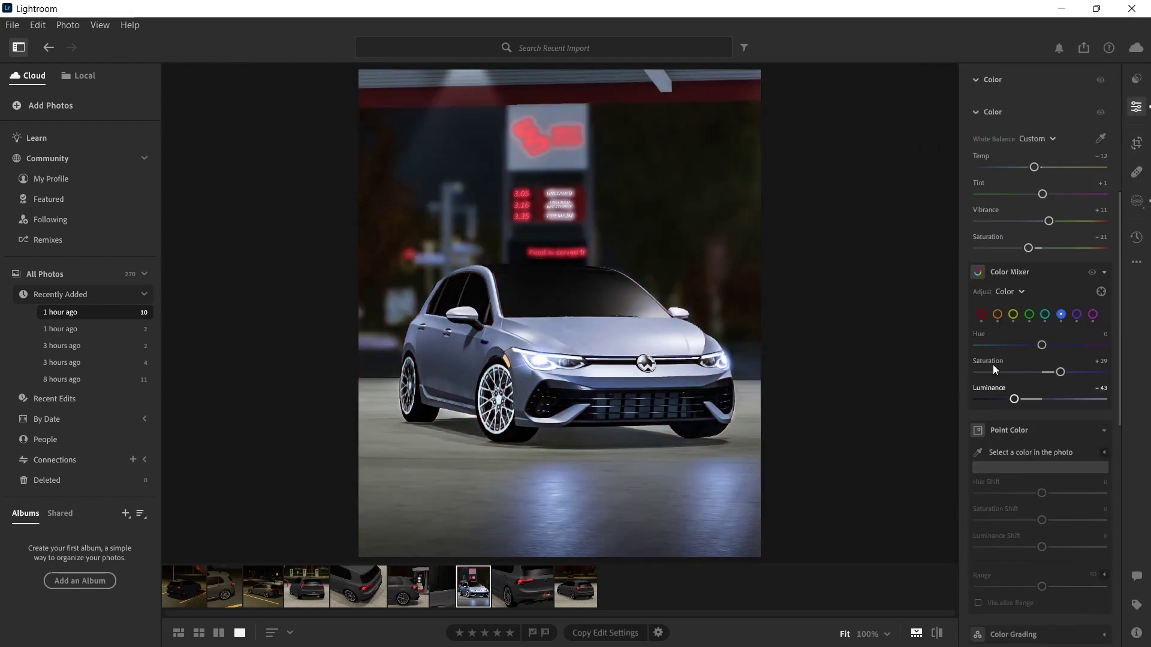
pyautogui.scroll(6, 986, 375)
pyautogui.scroll(-3, 1034, 479)
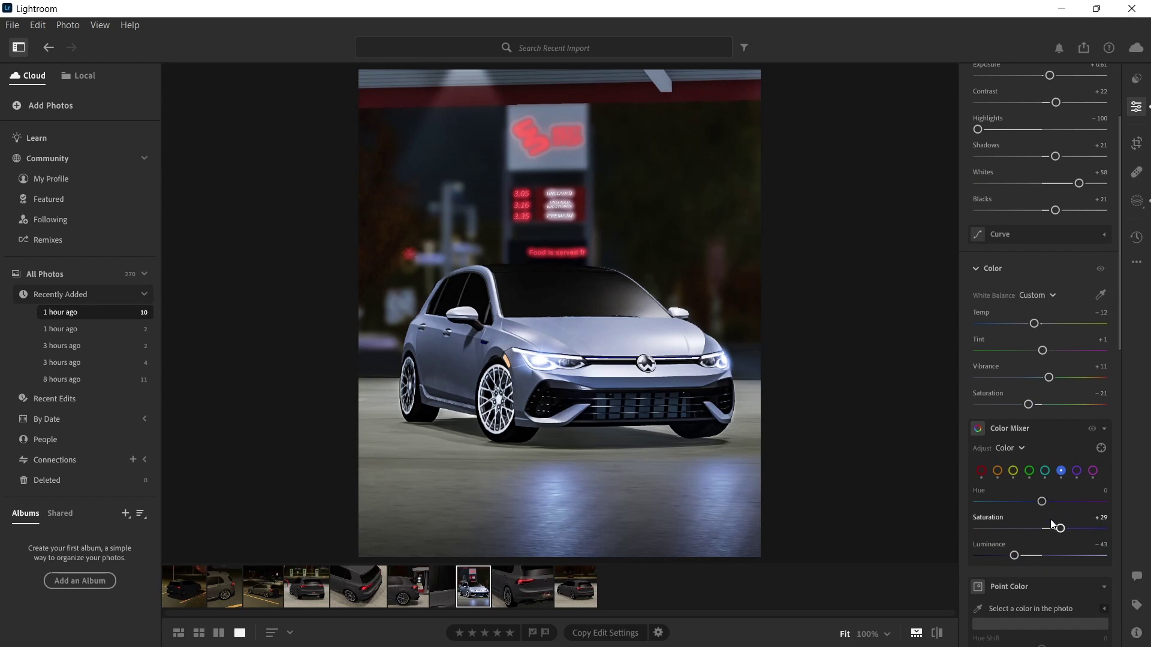
pyautogui.moveTo(1020, 558)
pyautogui.mouseDown()
pyautogui.moveTo(1041, 559)
pyautogui.moveTo(976, 567)
pyautogui.moveTo(1031, 571)
pyautogui.moveTo(1013, 573)
pyautogui.mouseUp()
pyautogui.moveTo(1059, 529)
pyautogui.mouseDown()
pyautogui.moveTo(1035, 537)
pyautogui.moveTo(1070, 537)
pyautogui.moveTo(1057, 536)
pyautogui.mouseUp()
pyautogui.click(1134, 146)
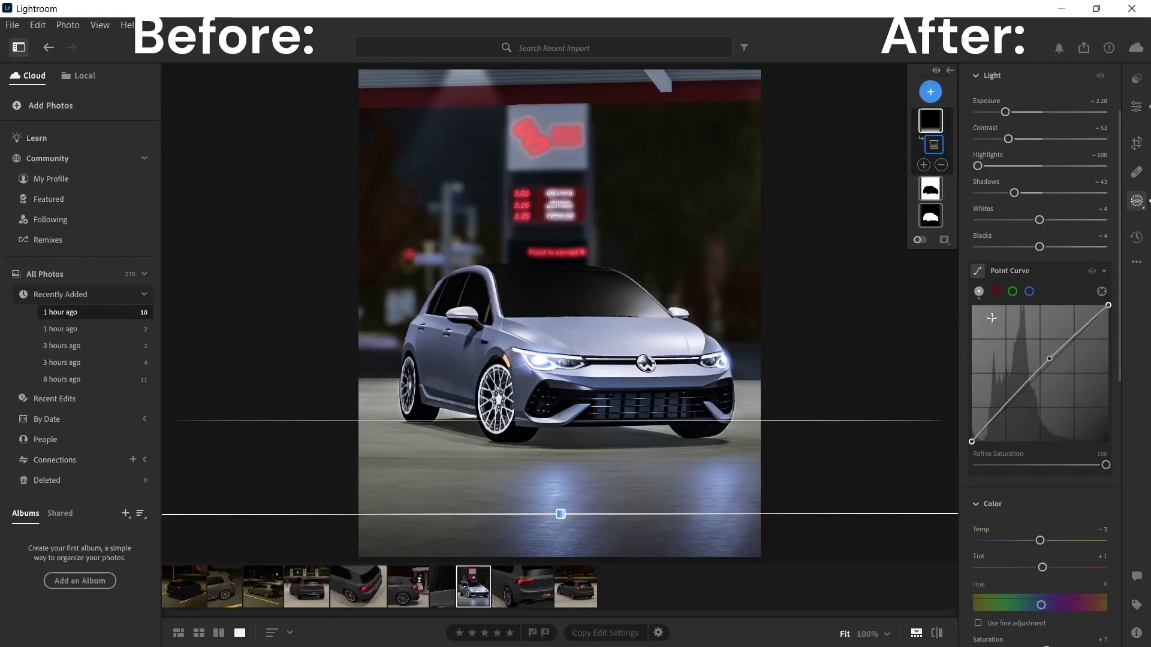
pyautogui.scroll(3, 966, 307)
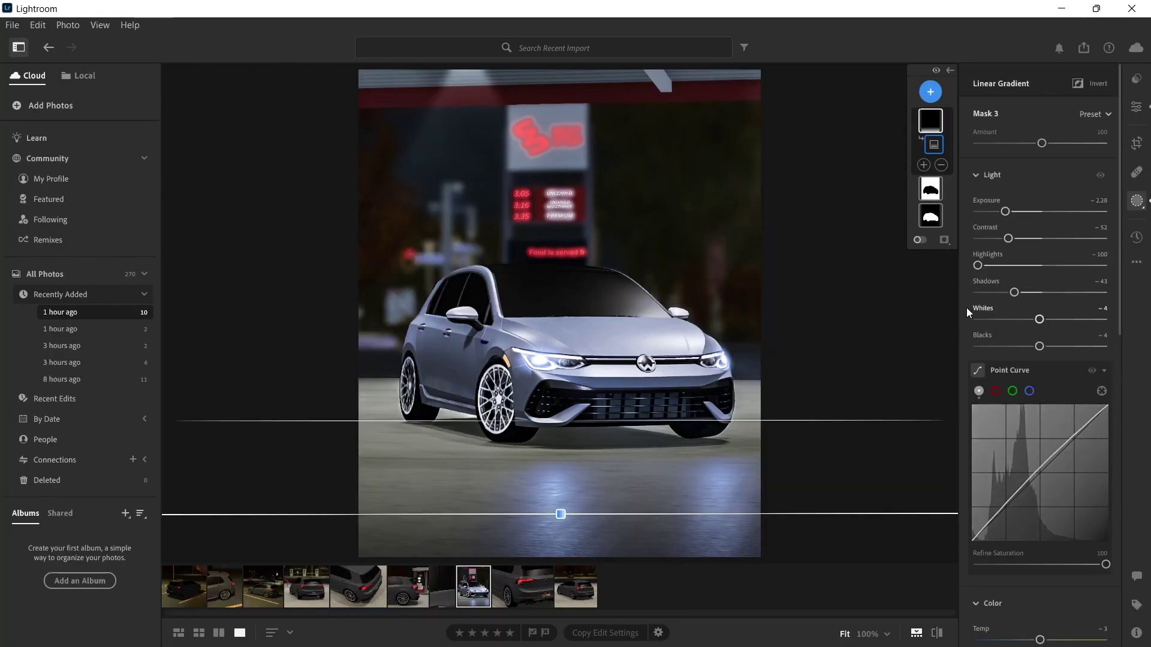
pyautogui.click(938, 95)
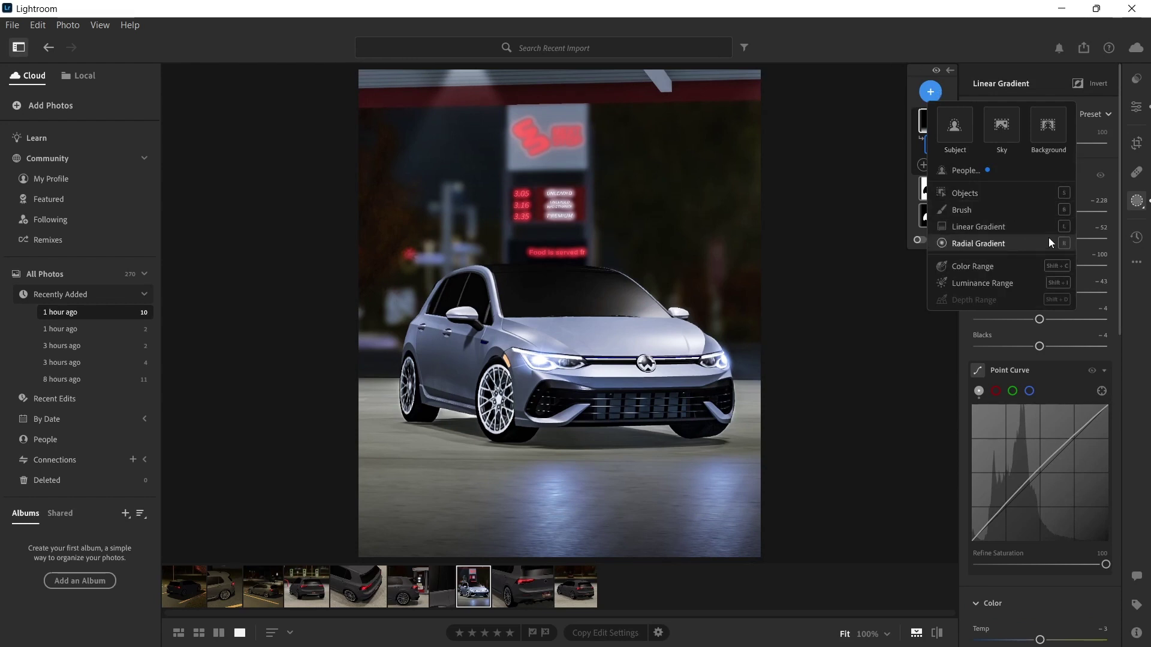
pyautogui.click(838, 378)
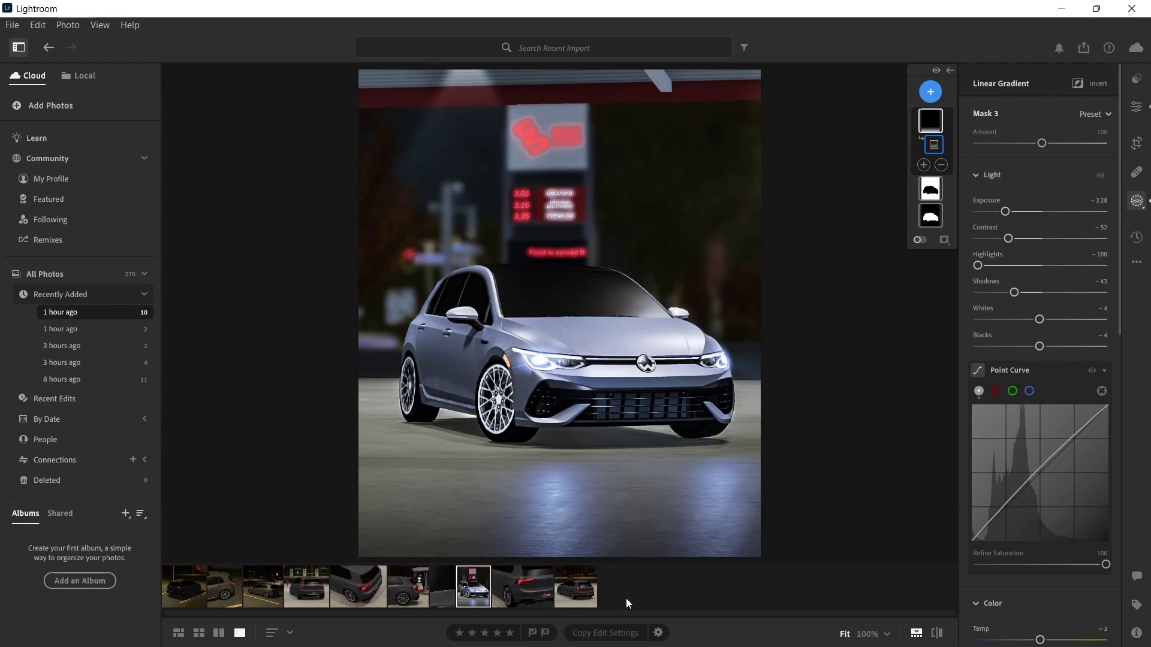
# Copy the gas station photo's edit settings with Masking included
pyautogui.click(658, 633)
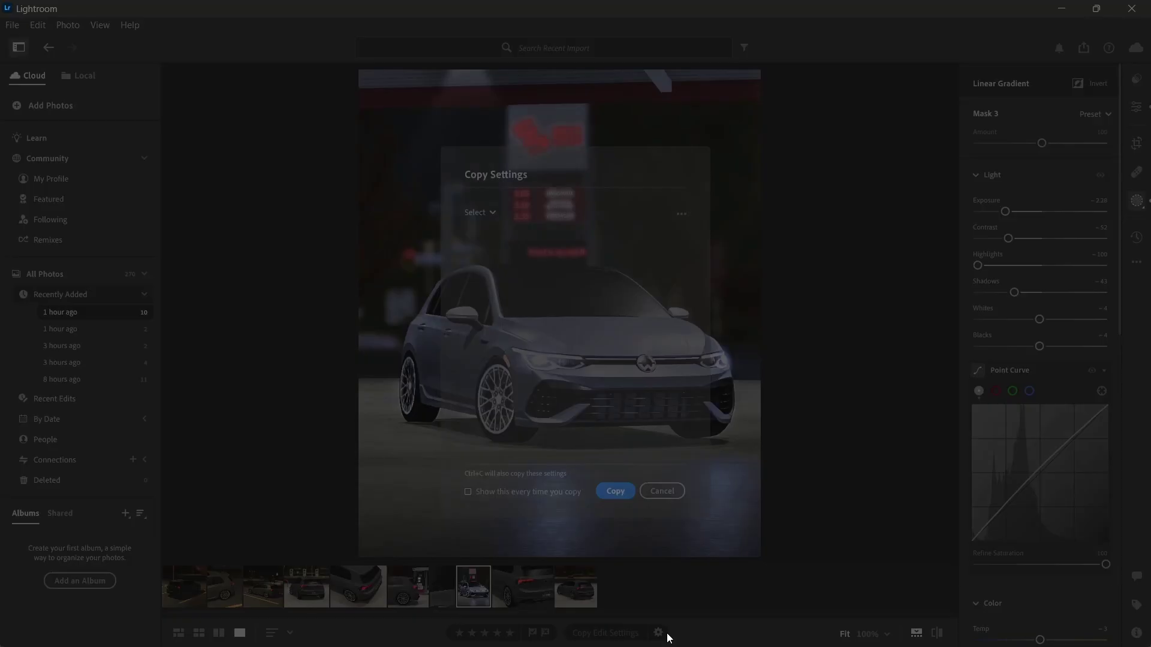
pyautogui.click(662, 491)
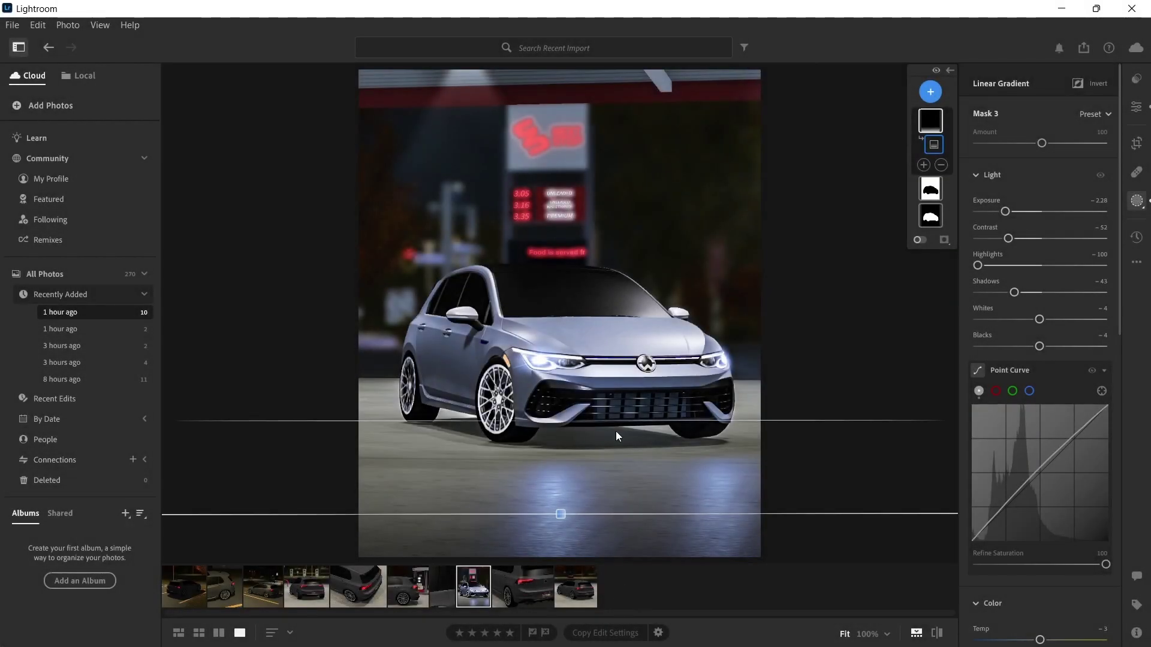
pyautogui.click(658, 633)
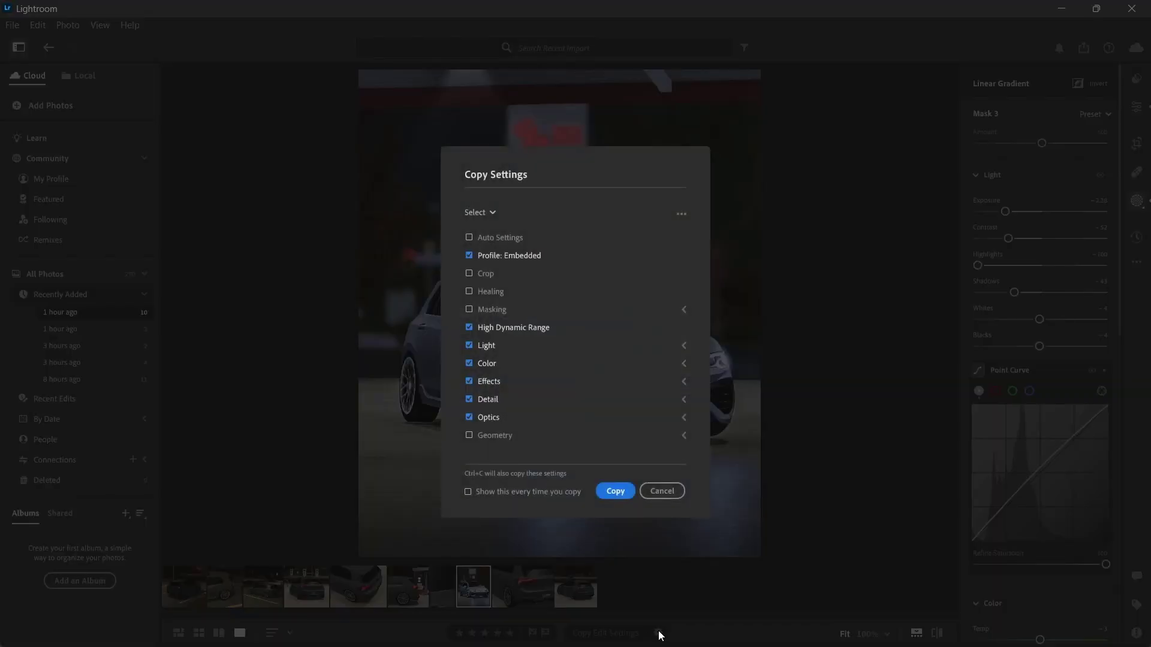
pyautogui.click(472, 313)
pyautogui.click(615, 492)
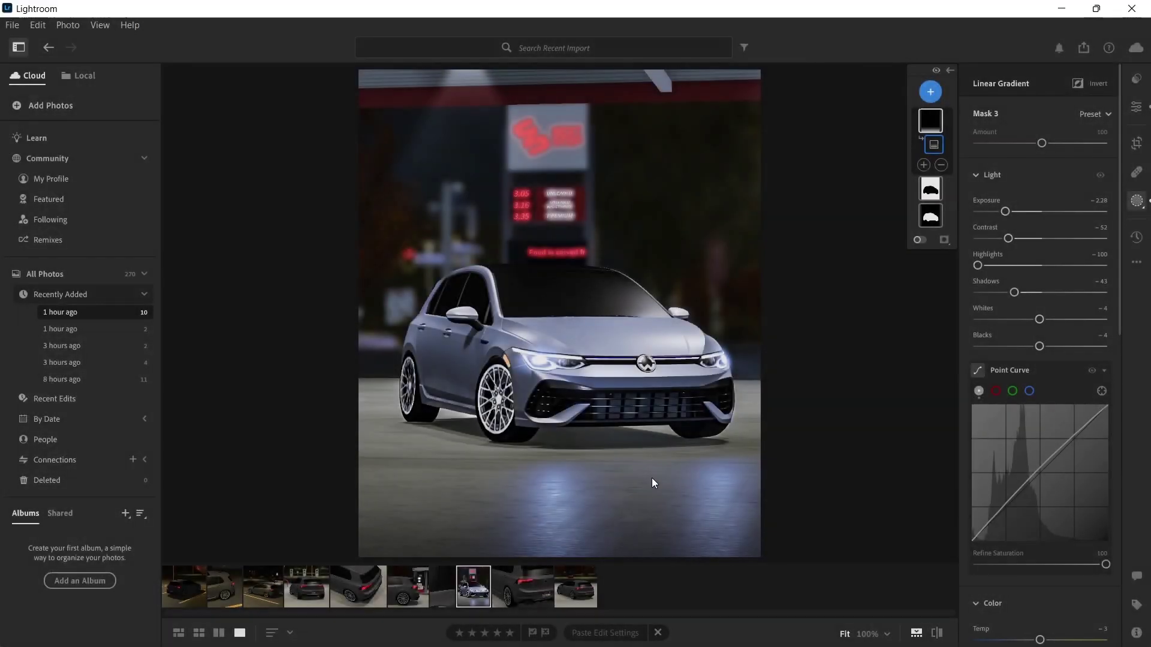
# Paste the copied edit settings onto the rear shot of the car with the red car in the background
pyautogui.click(1134, 110)
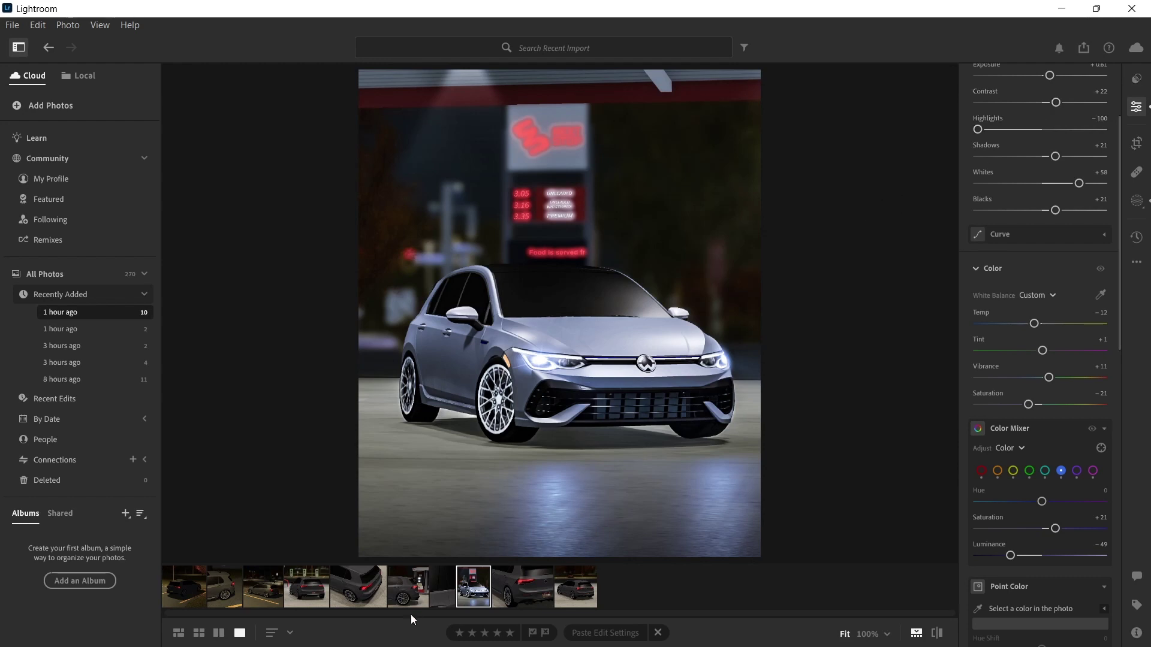
pyautogui.click(408, 587)
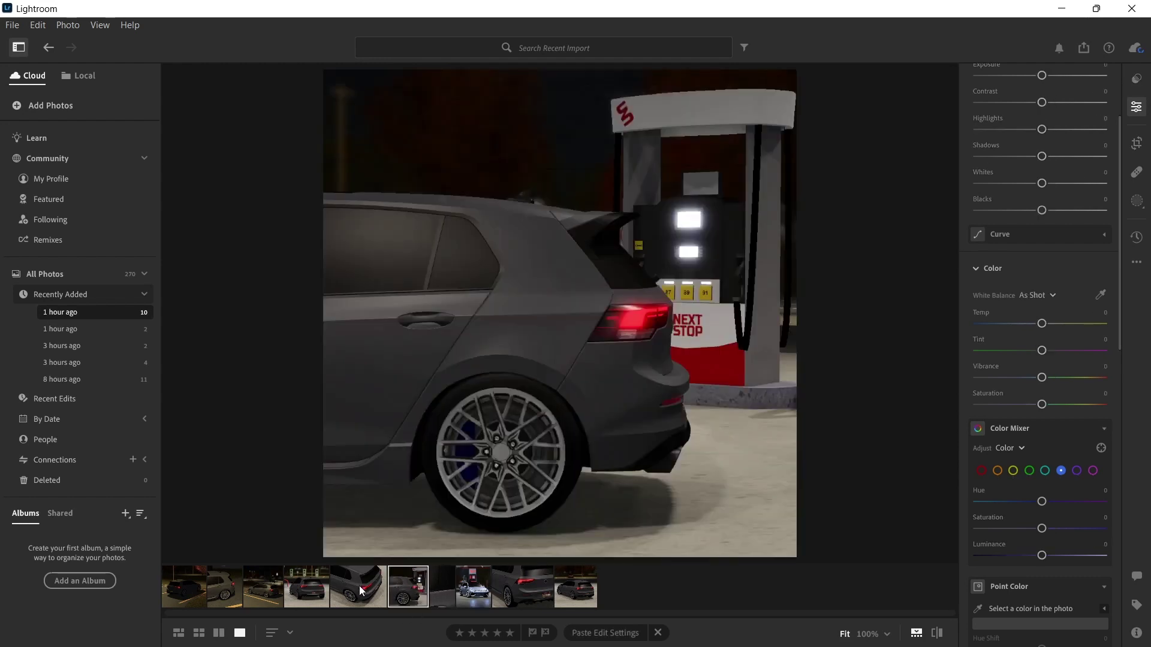
pyautogui.click(308, 598)
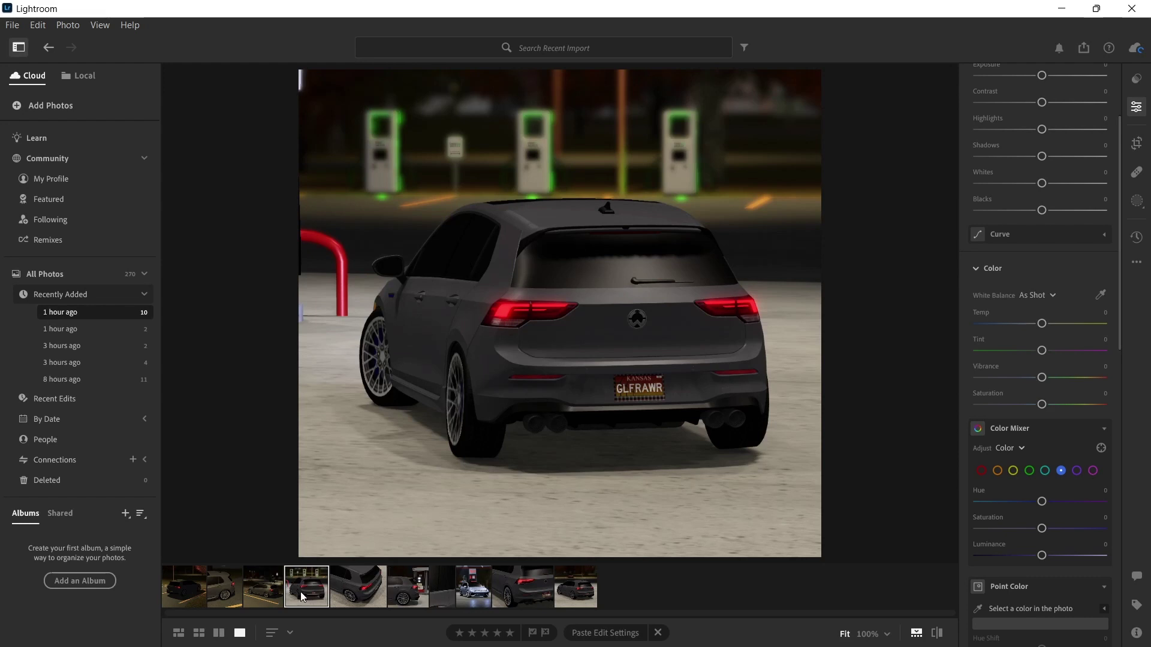
pyautogui.click(265, 577)
pyautogui.click(550, 593)
pyautogui.click(569, 591)
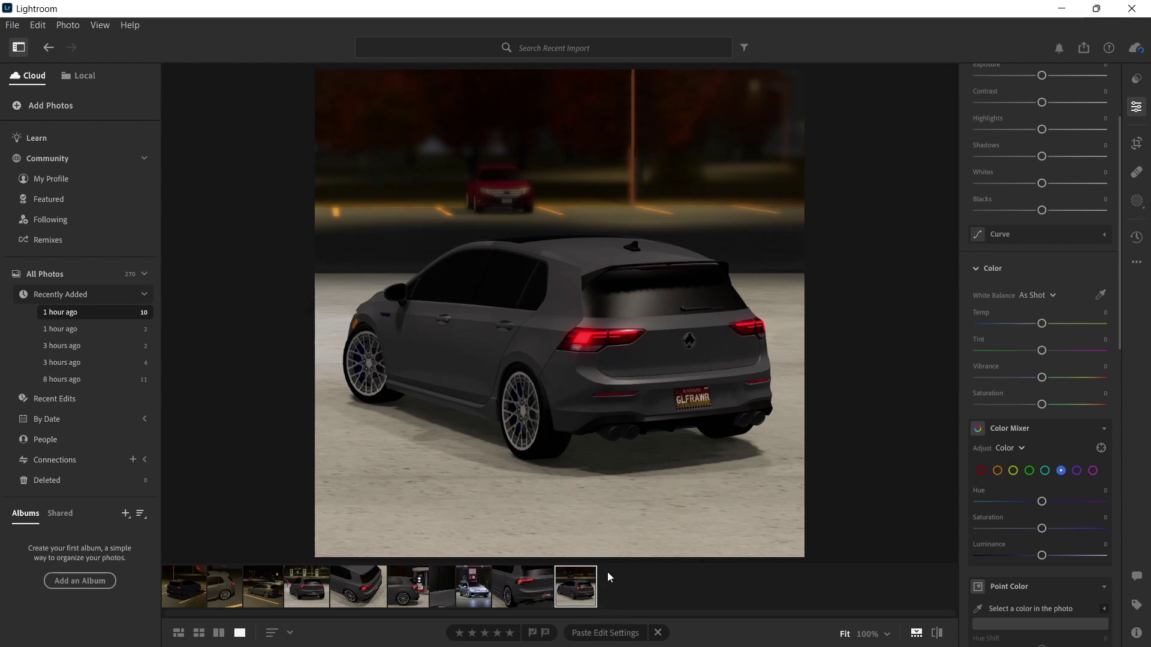
pyautogui.hotkey('ctrl', 'v')
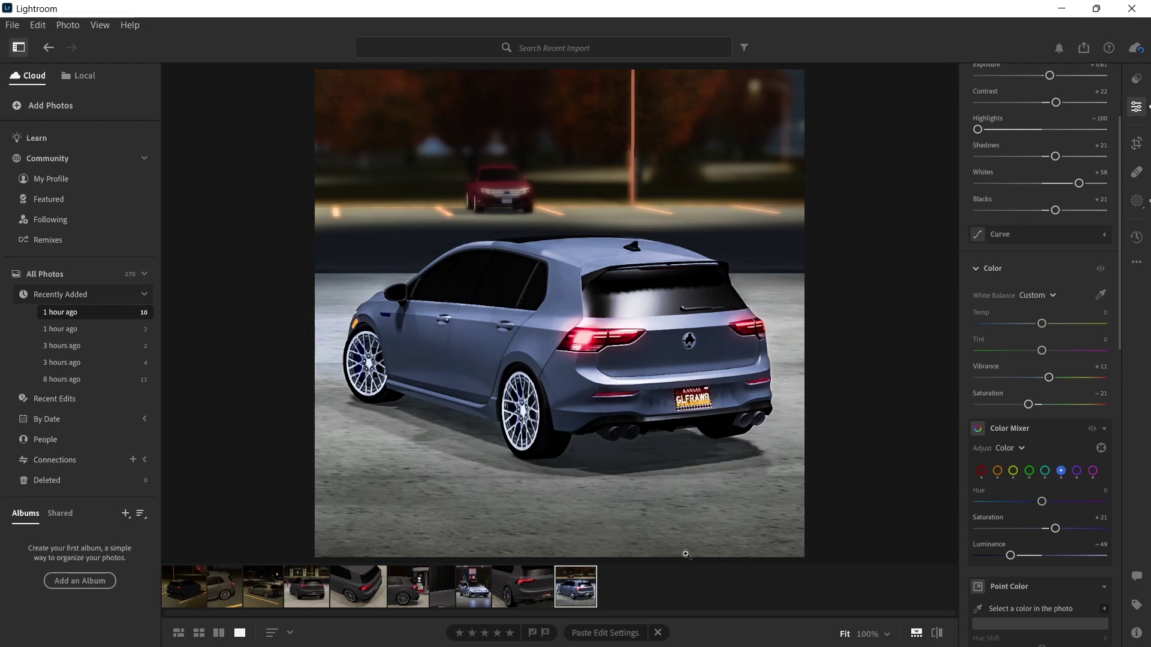
# On the rear shot's Subject mask, set Exposure to +0.32, Contrast to +22, Shadows to +35 and Whites to +19
pyautogui.scroll(2, 1079, 227)
pyautogui.press('m')
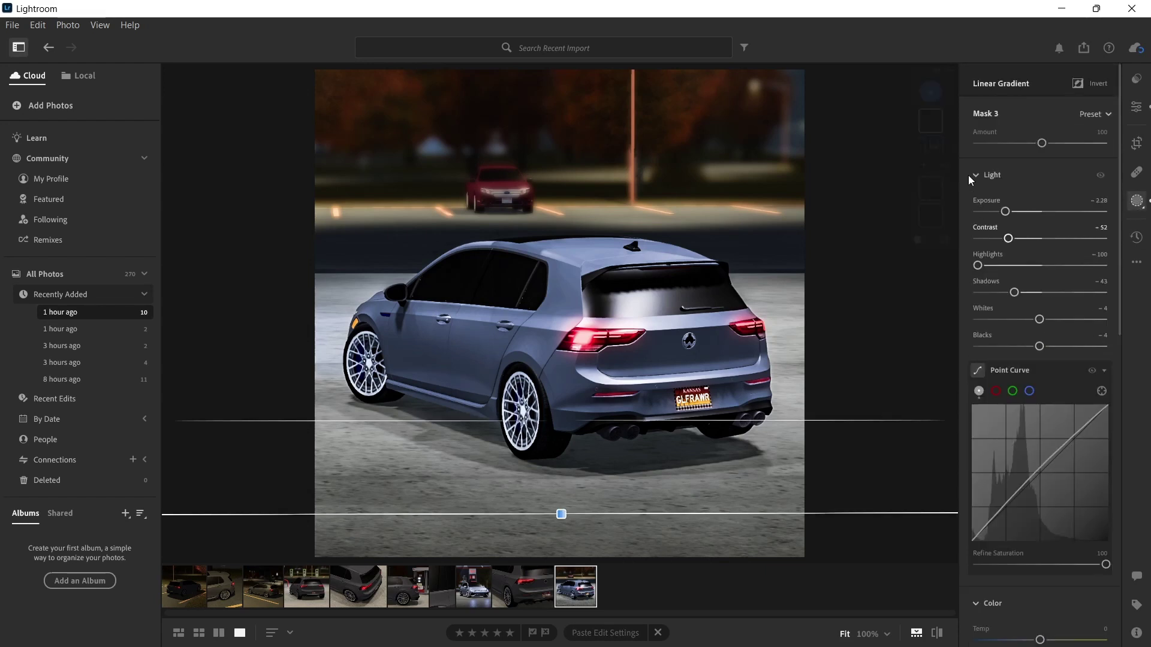
pyautogui.click(930, 204)
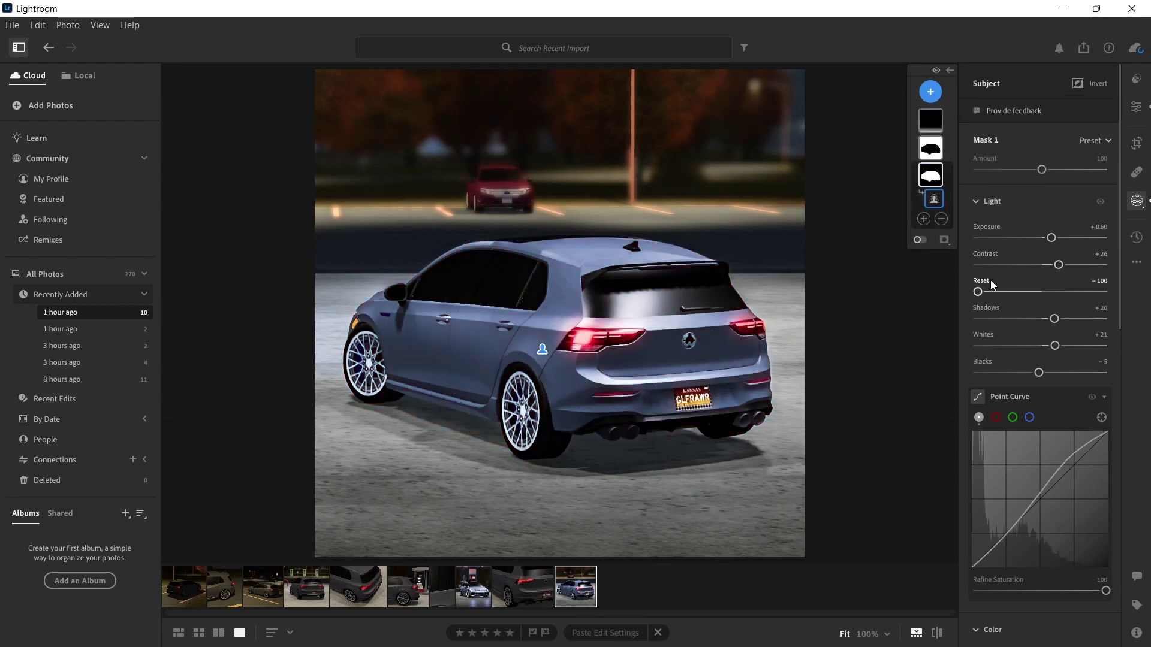
pyautogui.moveTo(1054, 352); pyautogui.dragTo(1066, 328)
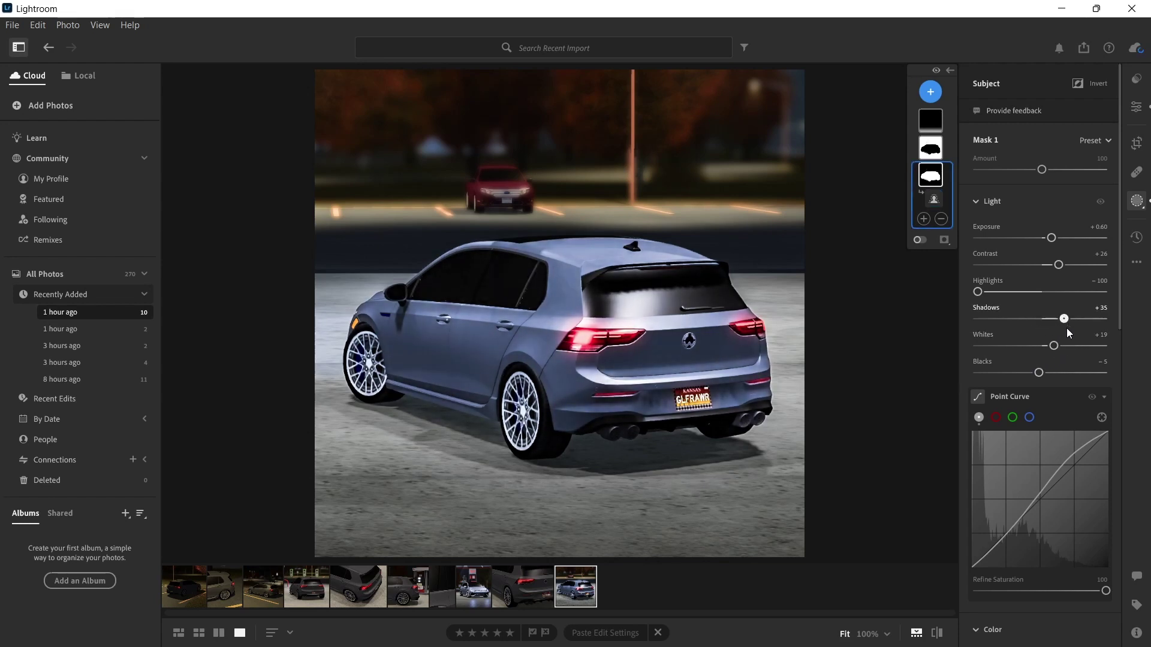
pyautogui.moveTo(1058, 268); pyautogui.dragTo(1045, 239)
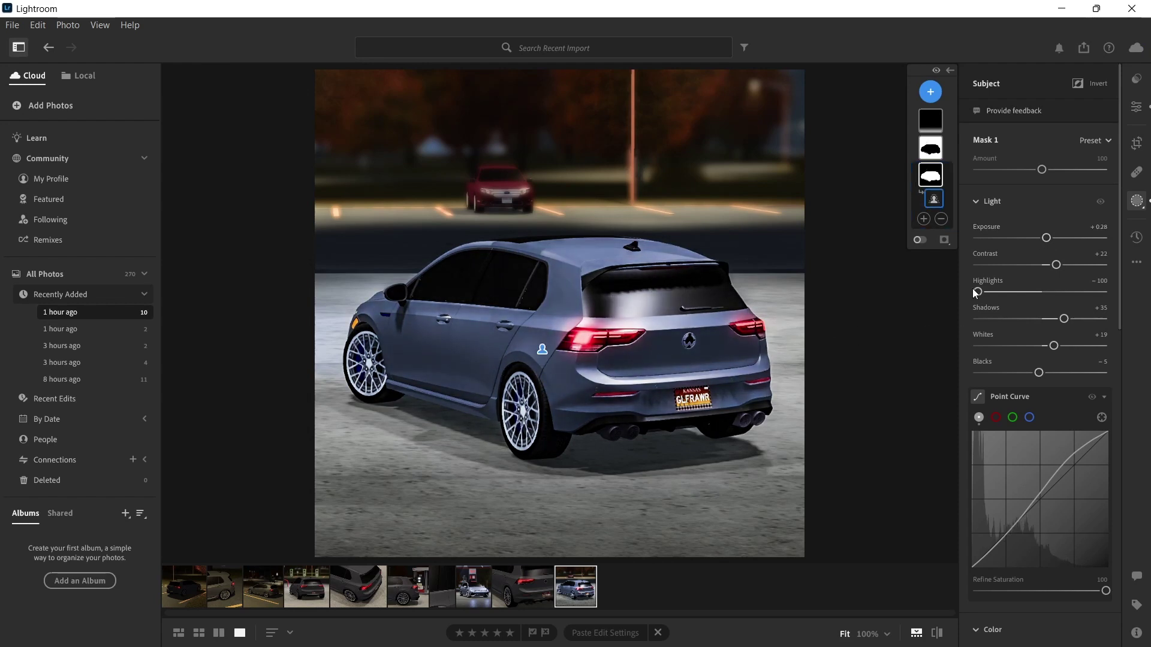
pyautogui.click(1047, 238)
pyautogui.moveTo(1046, 239); pyautogui.dragTo(1045, 239)
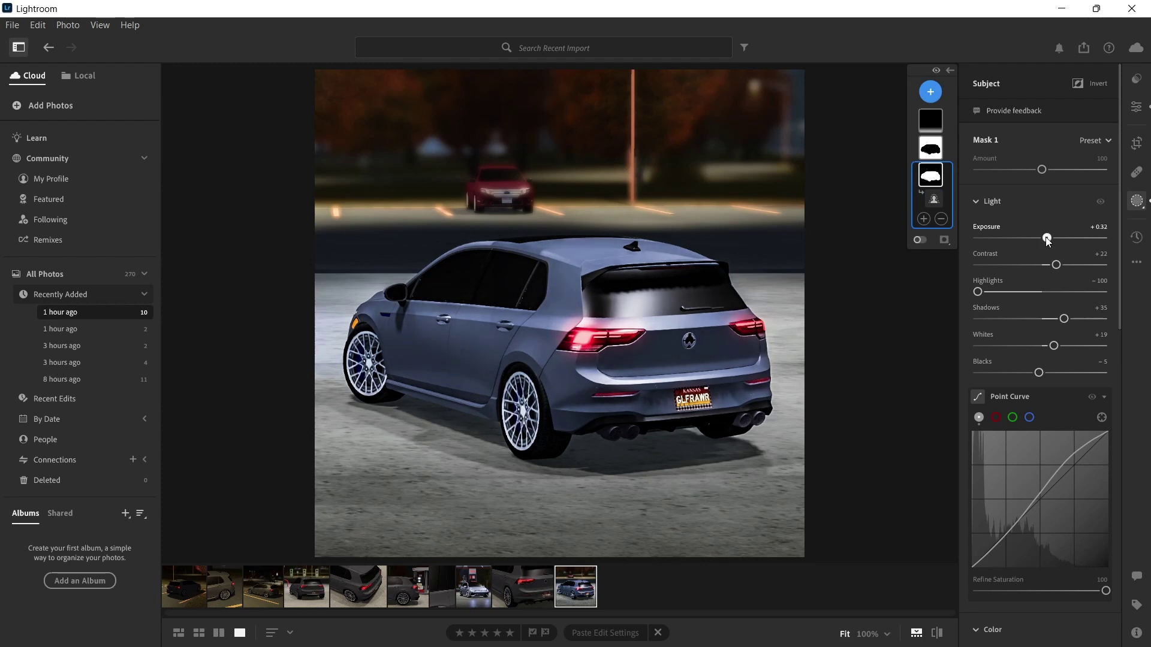
# Warm the Subject mask on the rear shot by setting its Temp to +10
pyautogui.scroll(-5, 1013, 490)
pyautogui.scroll(-5, 1030, 446)
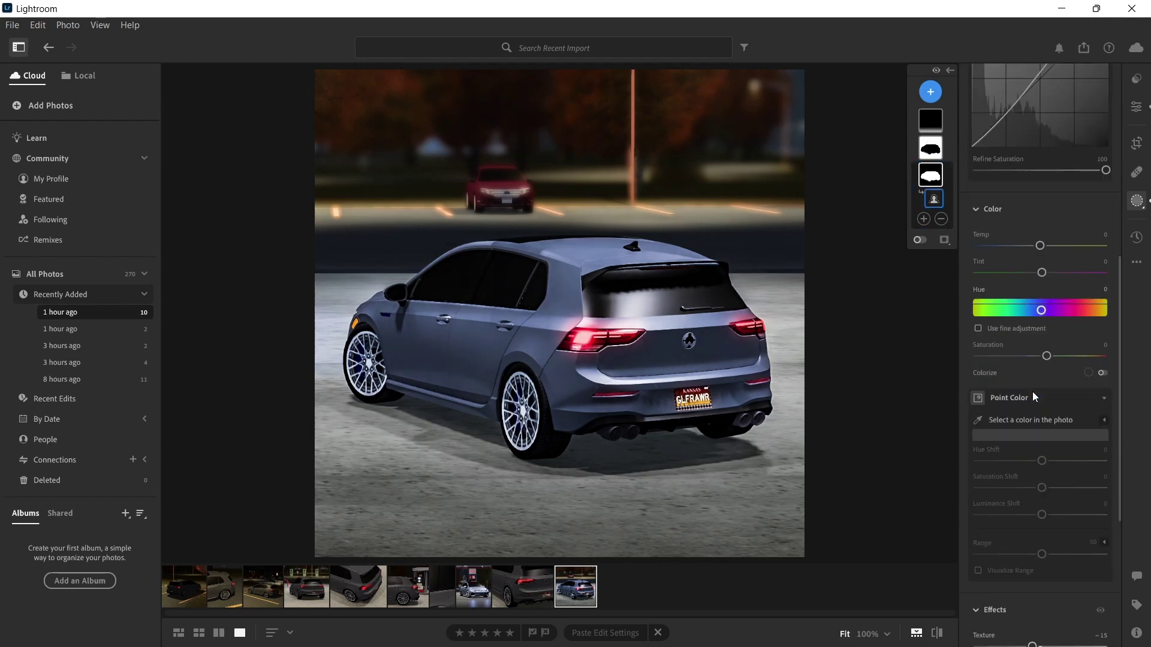
pyautogui.scroll(2, 1028, 394)
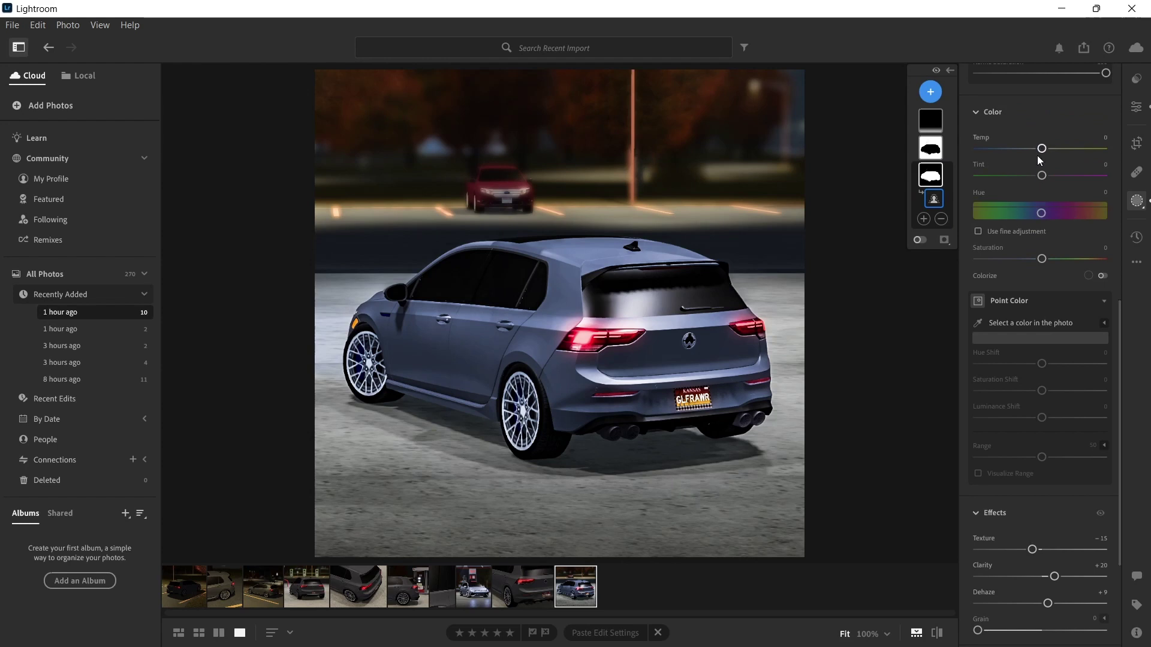
pyautogui.moveTo(1043, 149); pyautogui.dragTo(1047, 153)
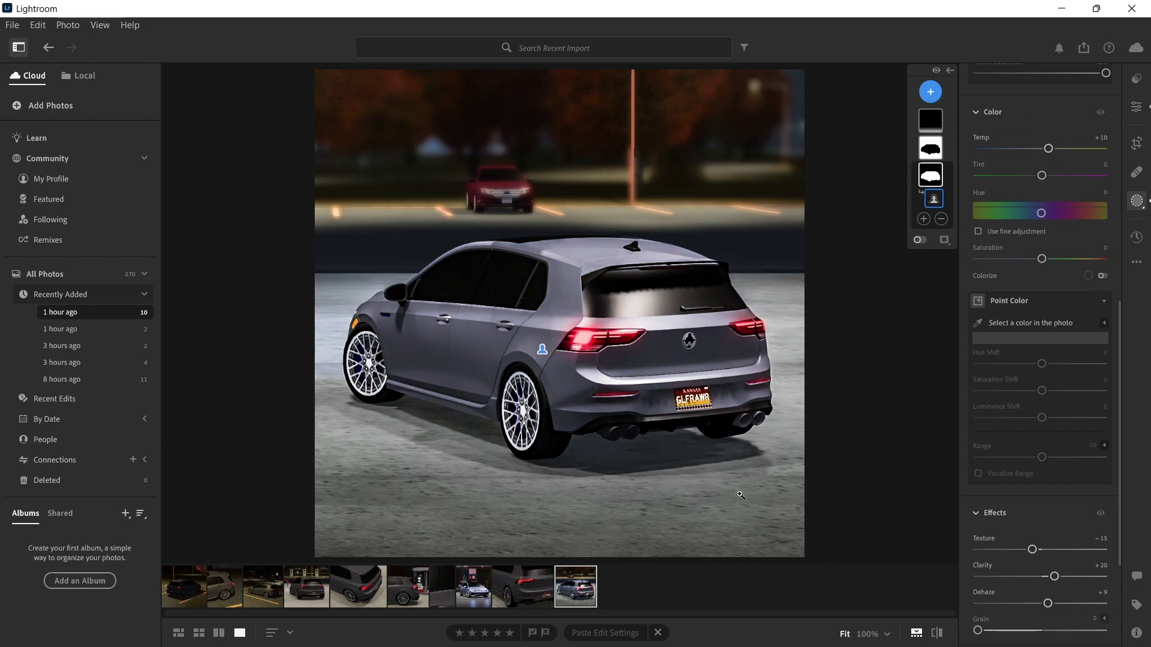
# Return to the gas station photo and set its Subject mask's Temp to +9
pyautogui.click(483, 600)
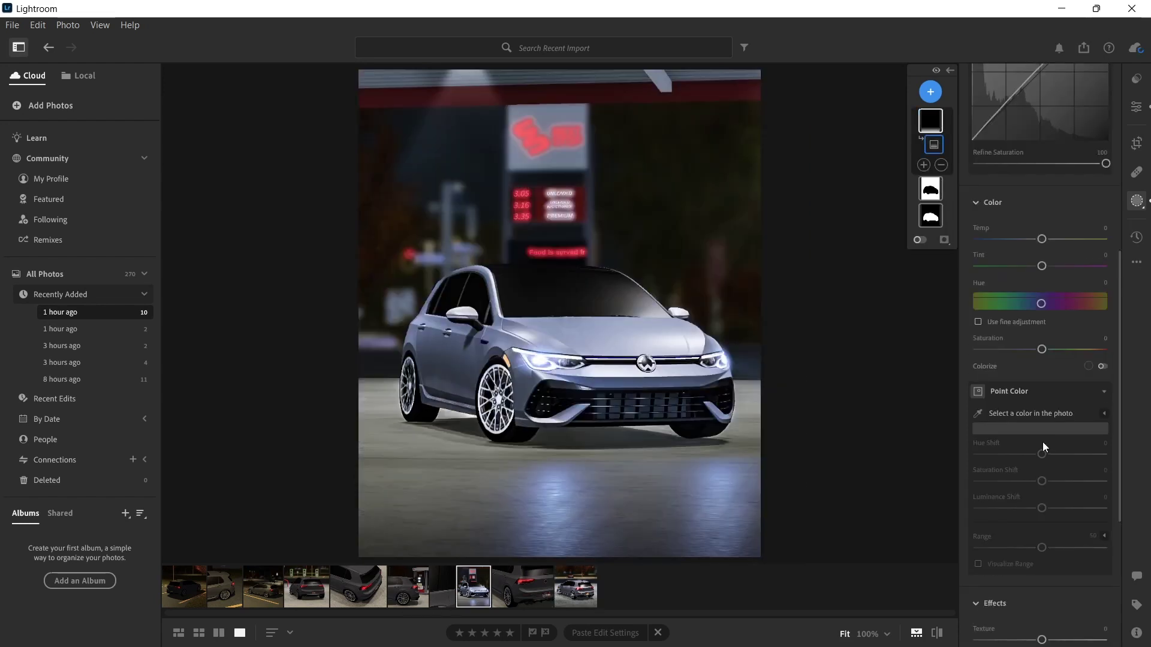
pyautogui.scroll(5, 1043, 443)
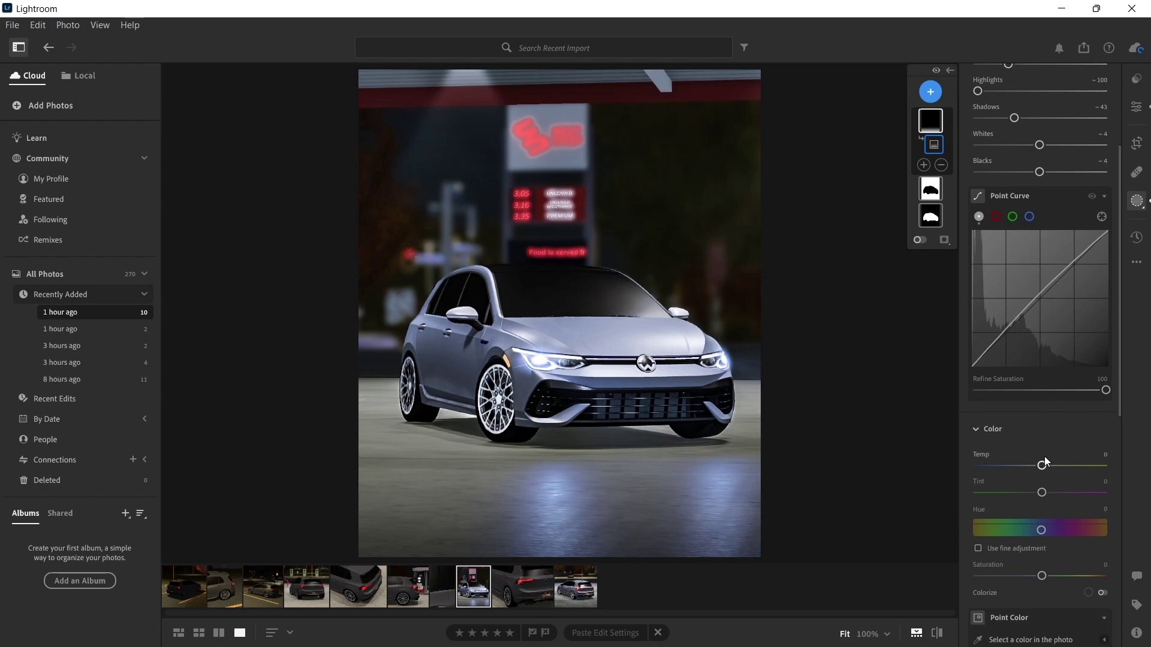
pyautogui.moveTo(1045, 459)
pyautogui.mouseDown()
pyautogui.moveTo(1067, 471)
pyautogui.moveTo(1045, 470)
pyautogui.mouseUp()
pyautogui.click(931, 190)
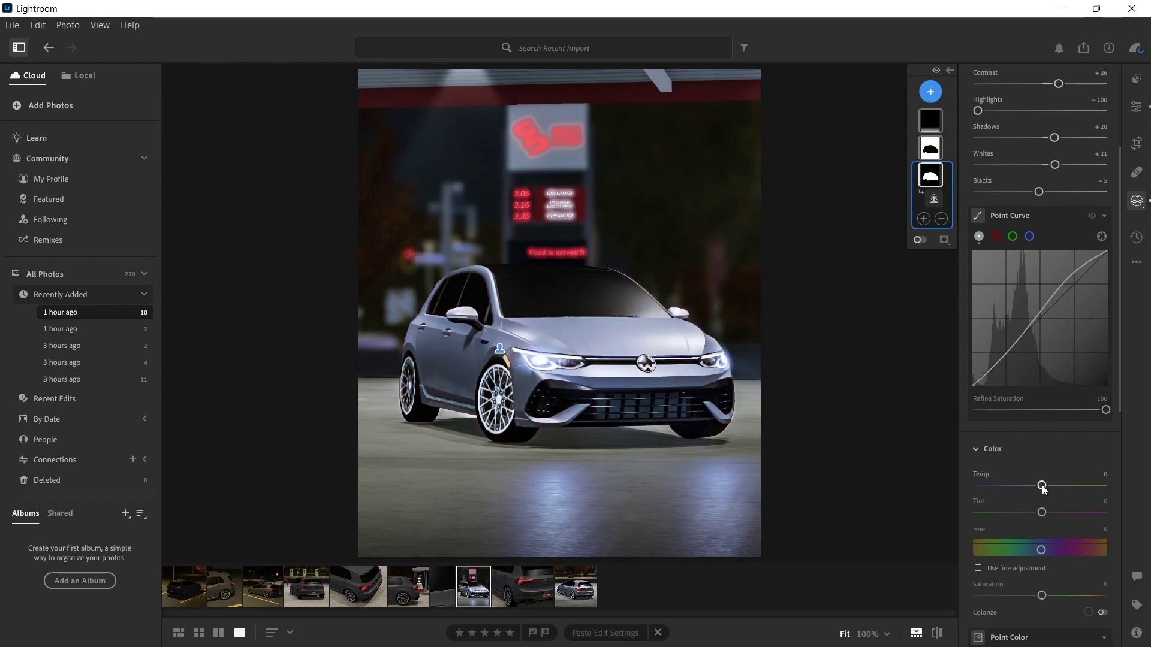
pyautogui.moveTo(1043, 490); pyautogui.dragTo(1048, 490)
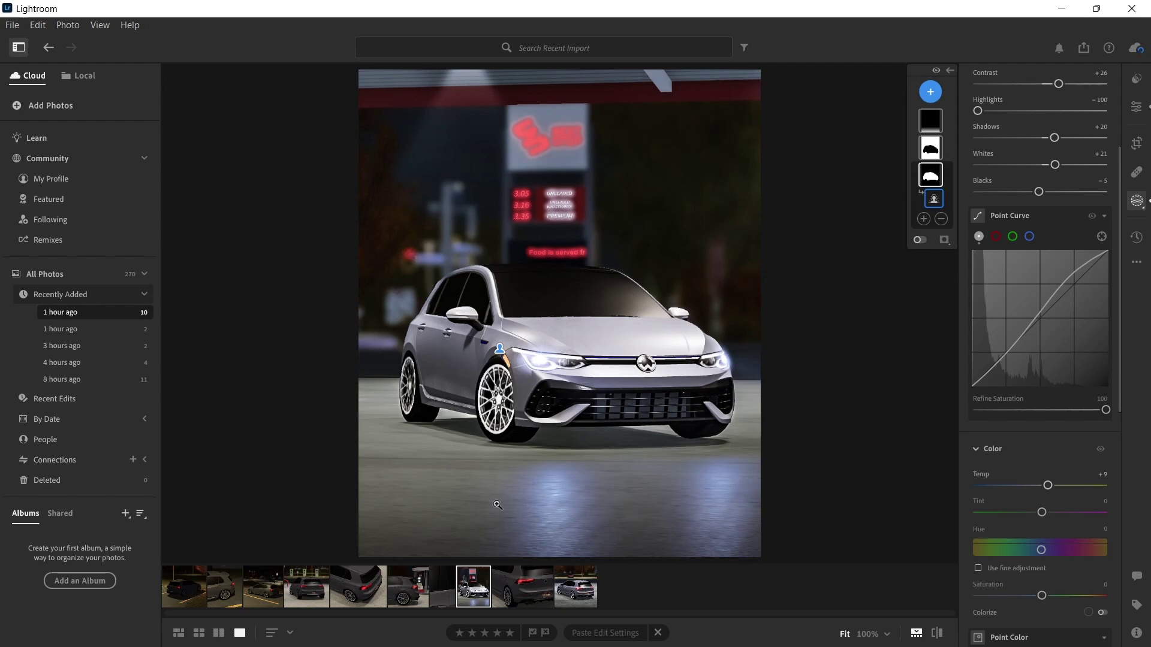
# Export the gas station photo as a small, 100% quality JPG with watermark to the Downloads folder
pyautogui.click(12, 25)
pyautogui.click(71, 104)
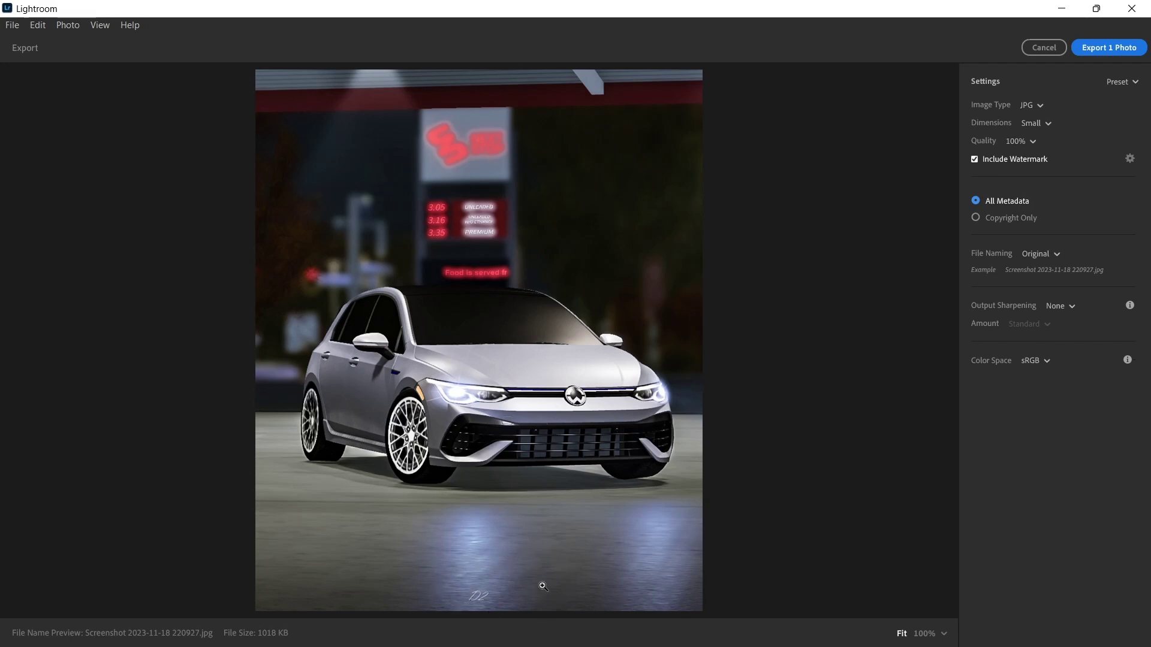
pyautogui.click(1098, 52)
pyautogui.click(427, 329)
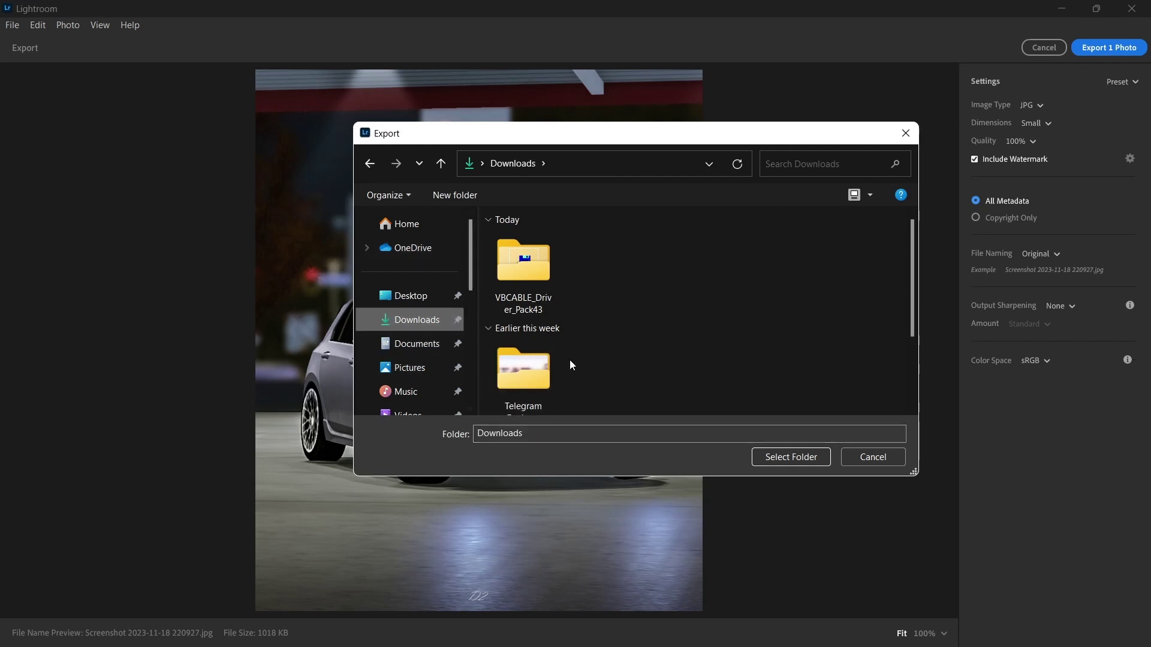
pyautogui.click(792, 461)
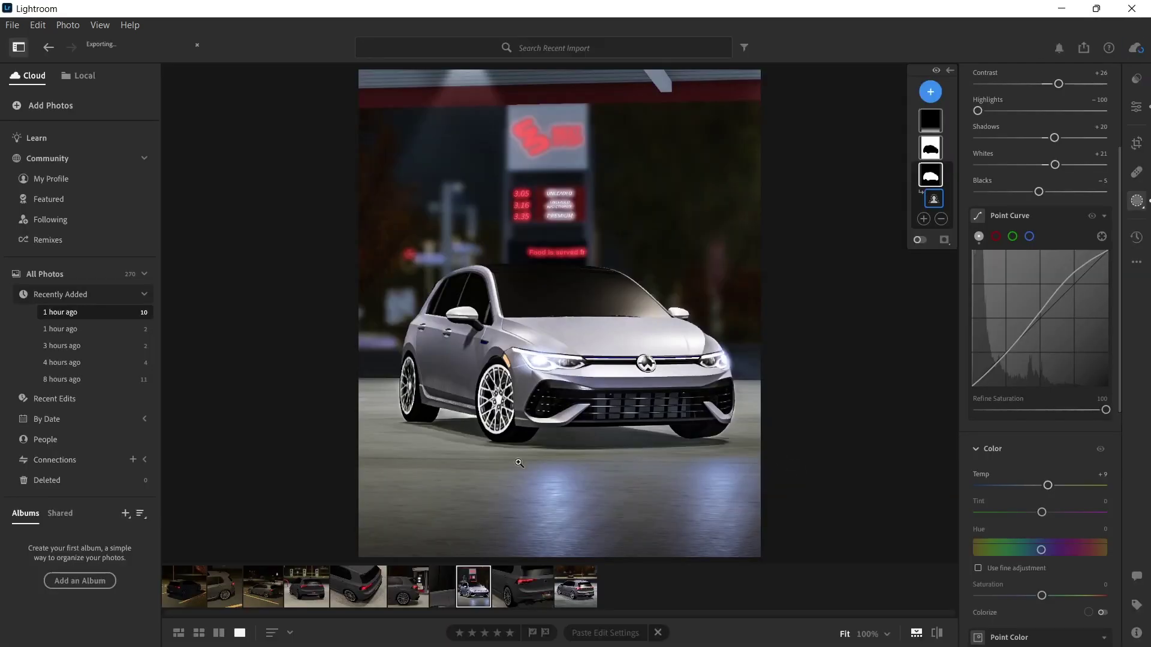
pyautogui.click(12, 25)
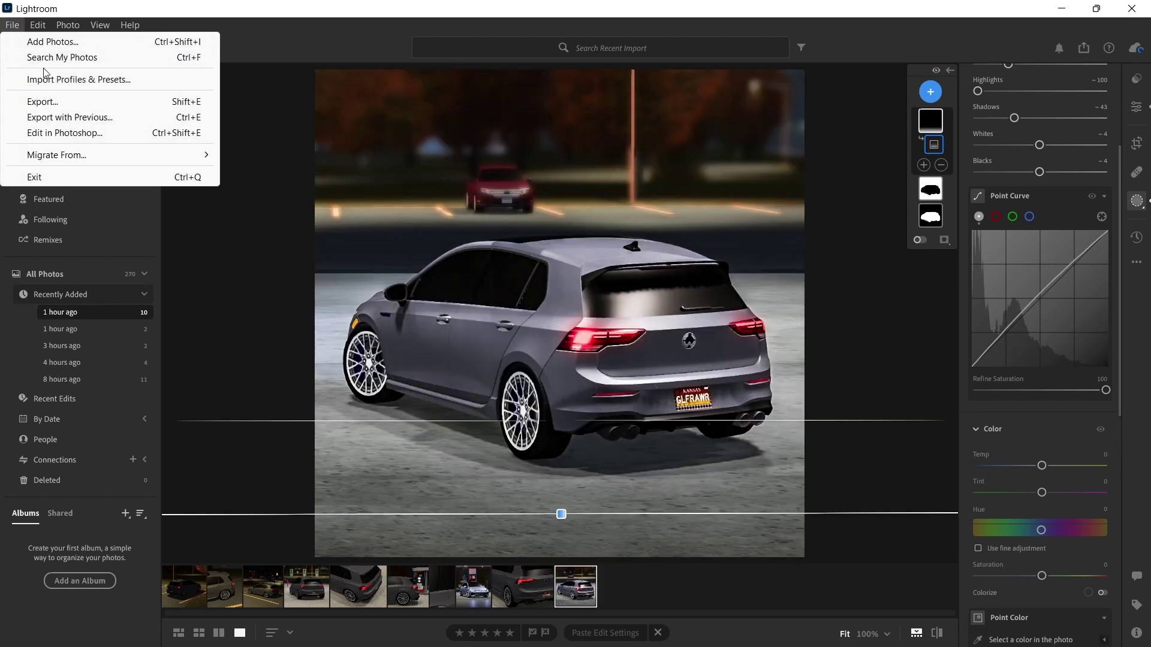
pyautogui.click(78, 101)
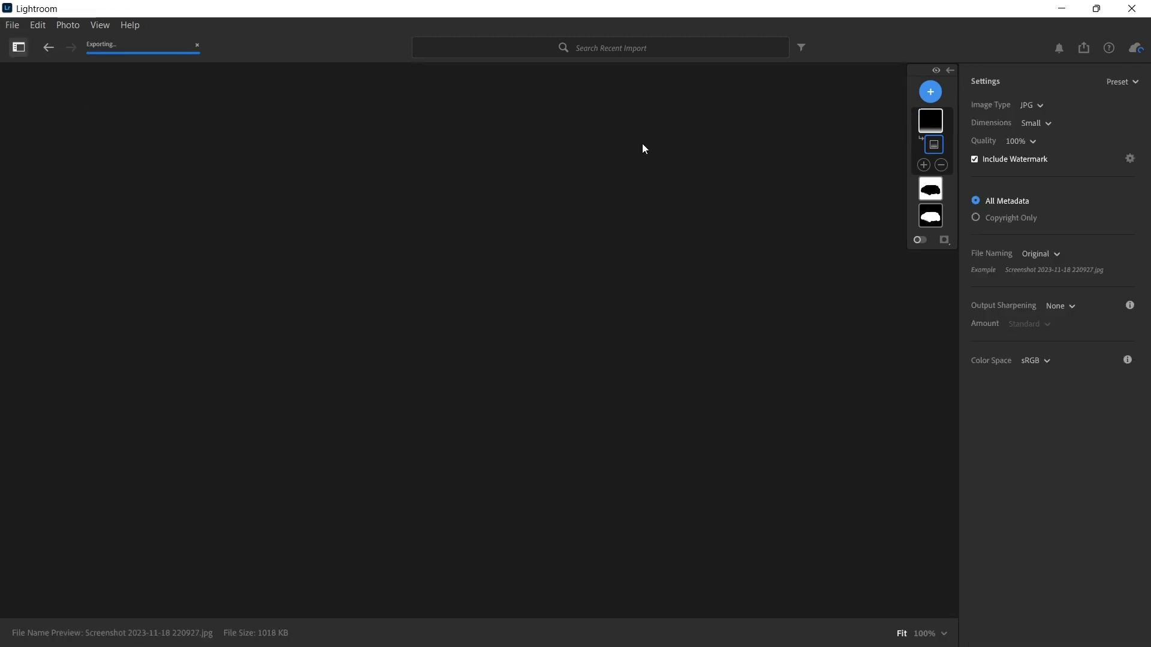
pyautogui.click(1046, 50)
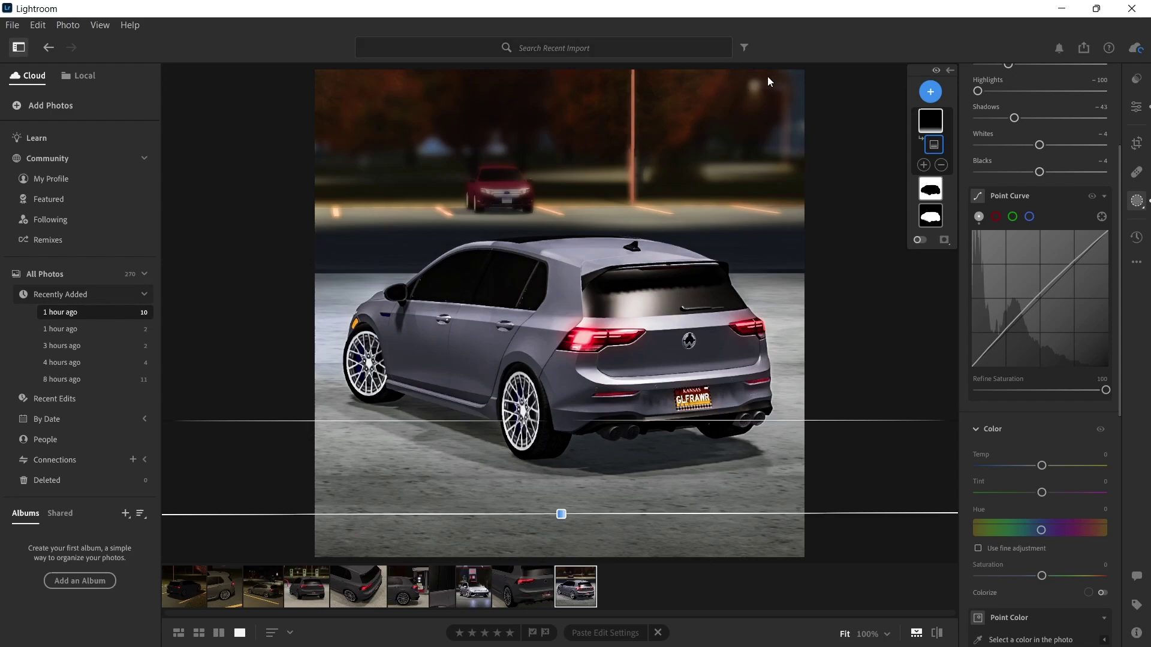
# Switch to the browser, close the Lightroom page and open Photoshop's free trial plans
pyautogui.click(1063, 10)
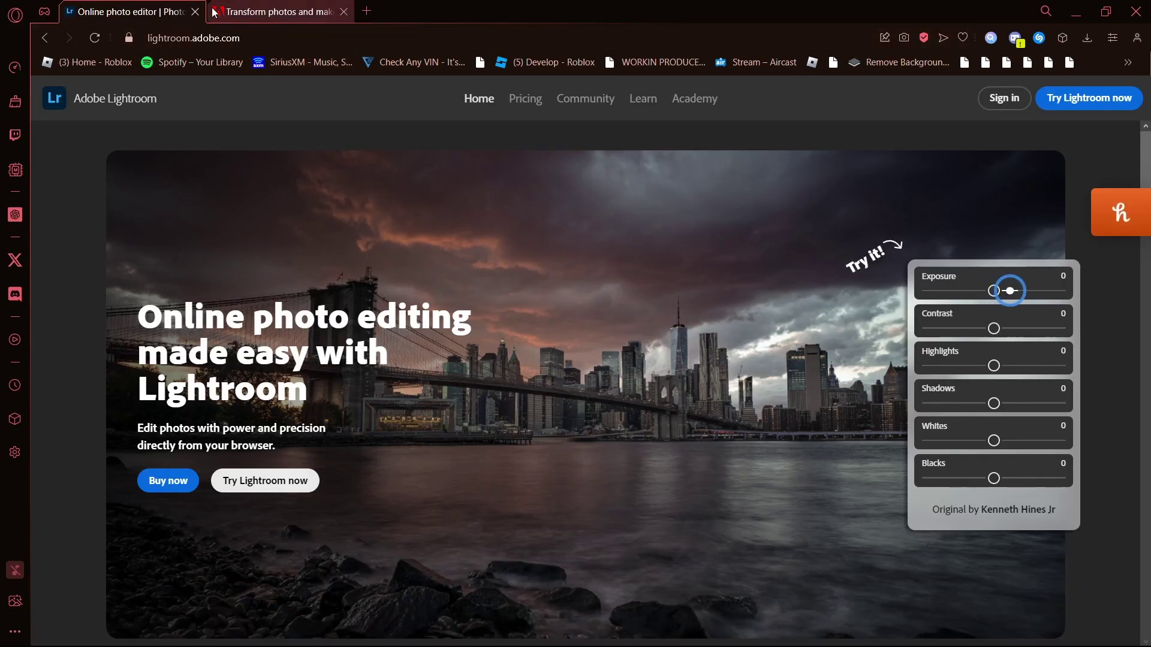
pyautogui.click(197, 16)
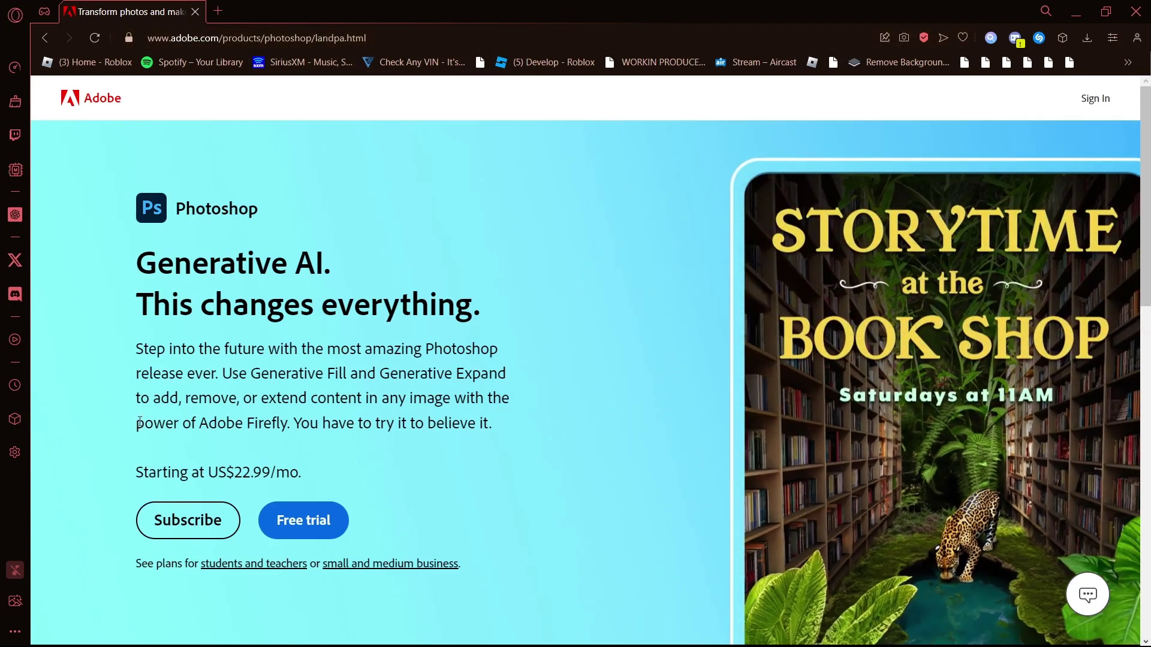
pyautogui.click(292, 532)
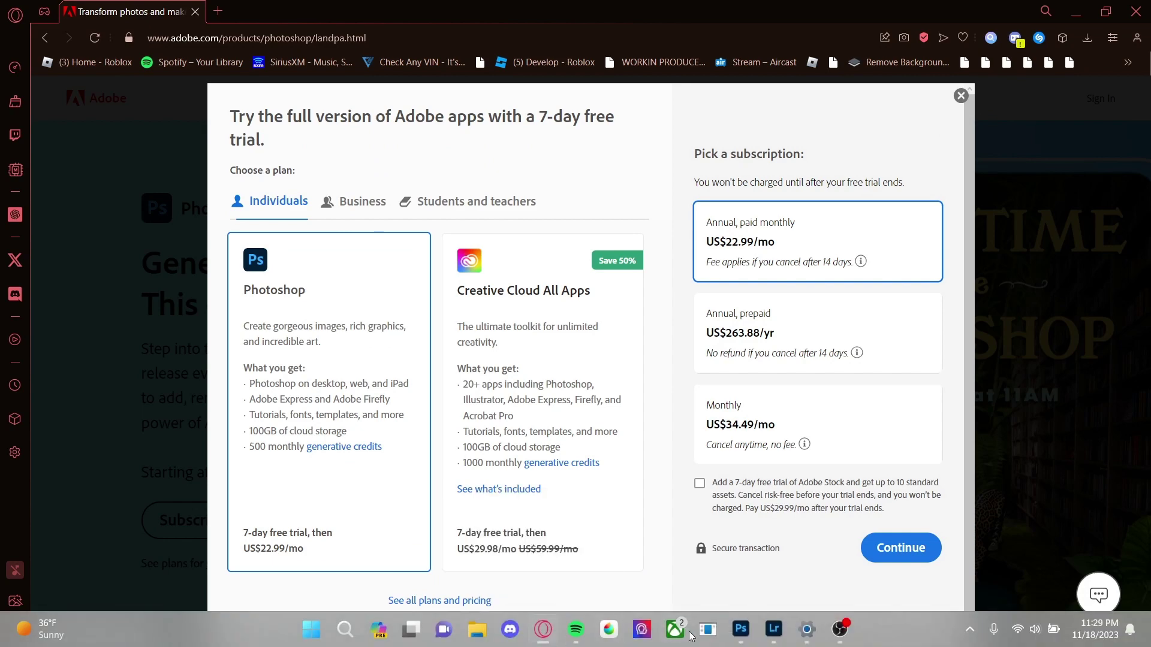
# Switch to Photoshop and browse to the Screenshots folder to open another image
pyautogui.click(740, 630)
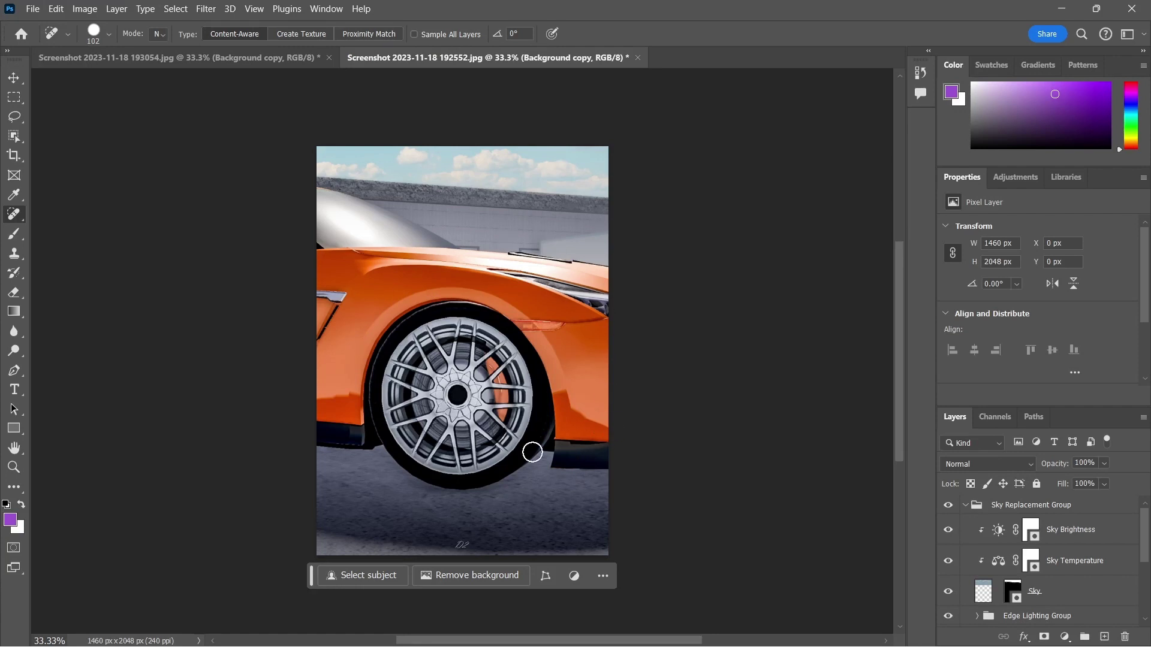
pyautogui.click(33, 9)
pyautogui.moveTo(56, 8)
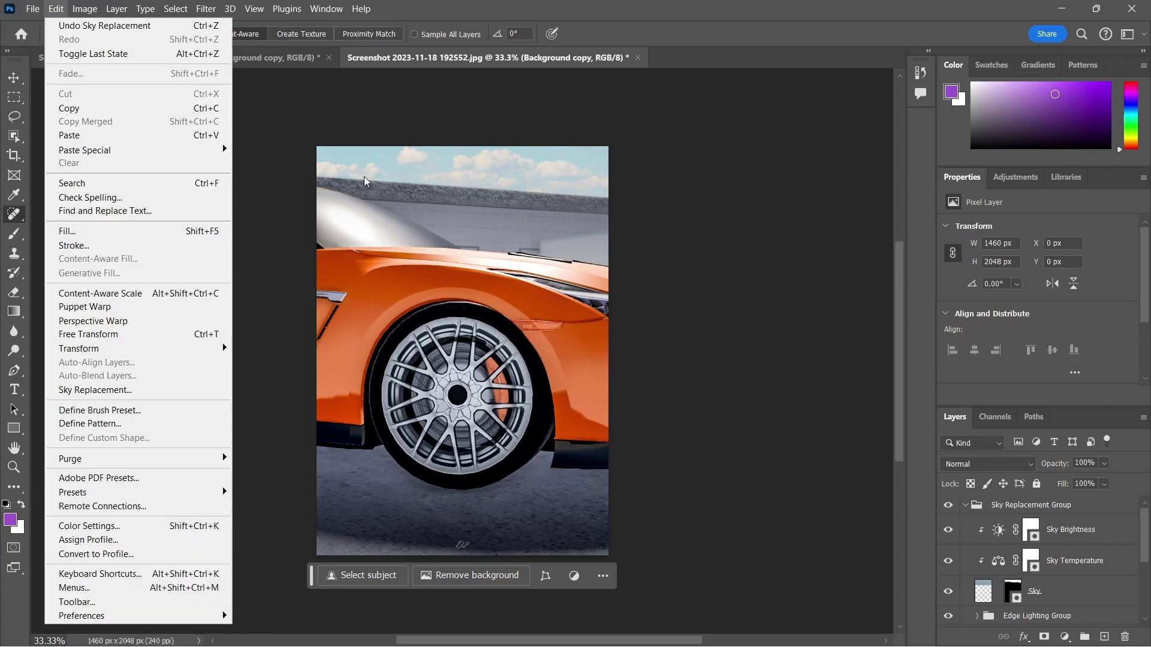
pyautogui.click(441, 172)
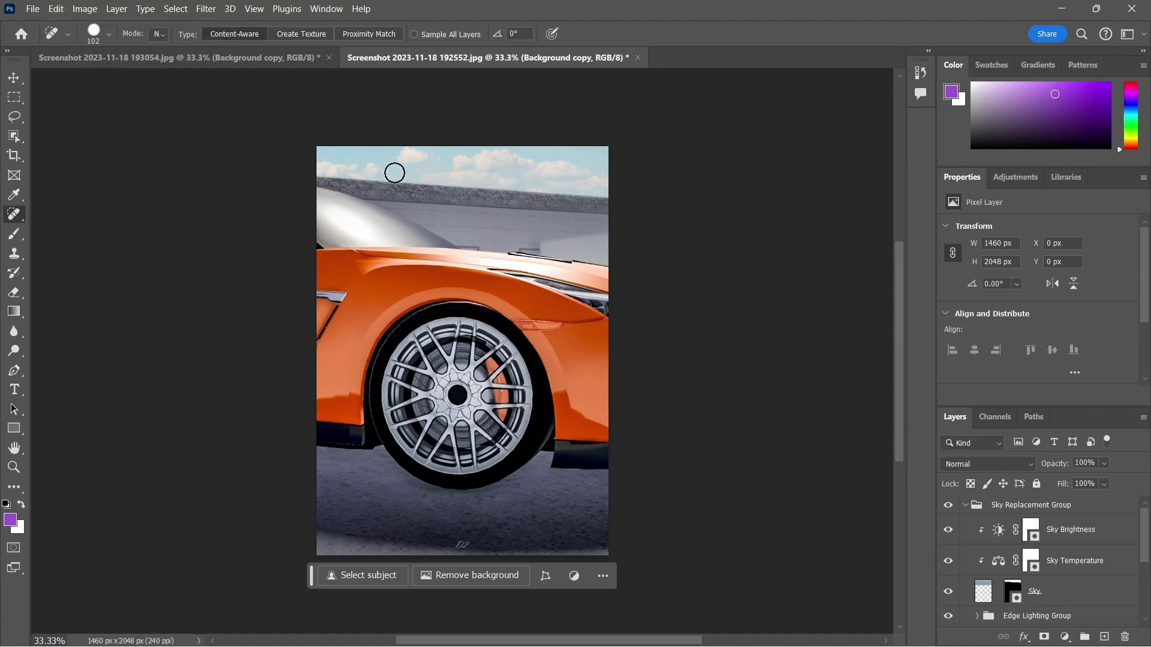
pyautogui.click(33, 9)
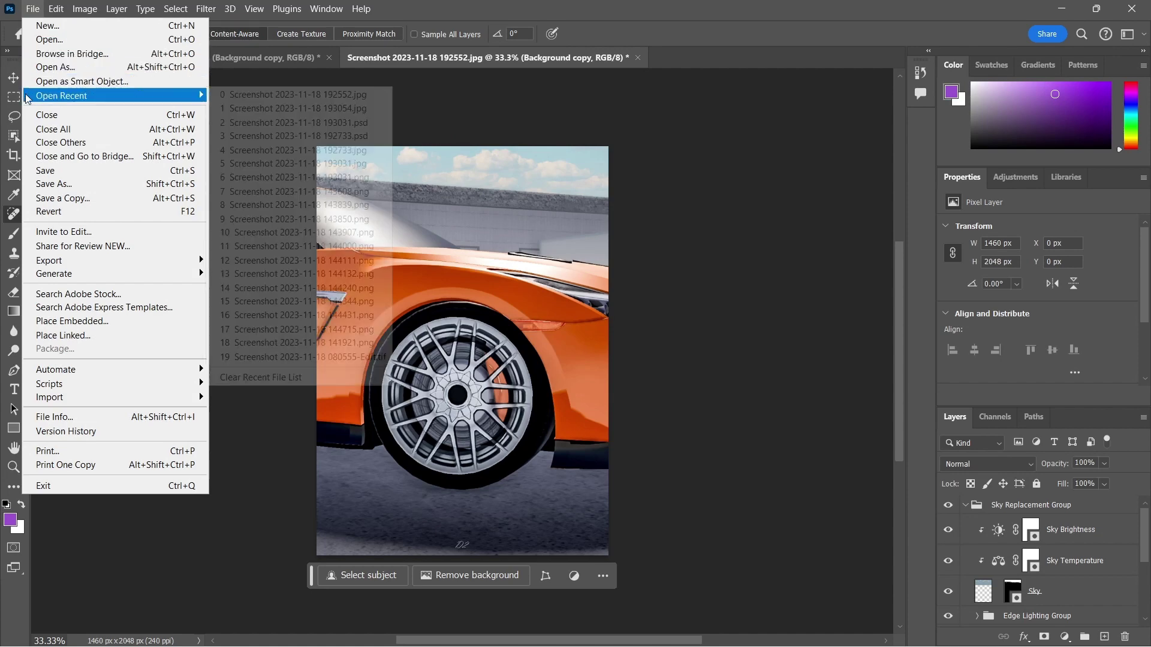
pyautogui.click(52, 40)
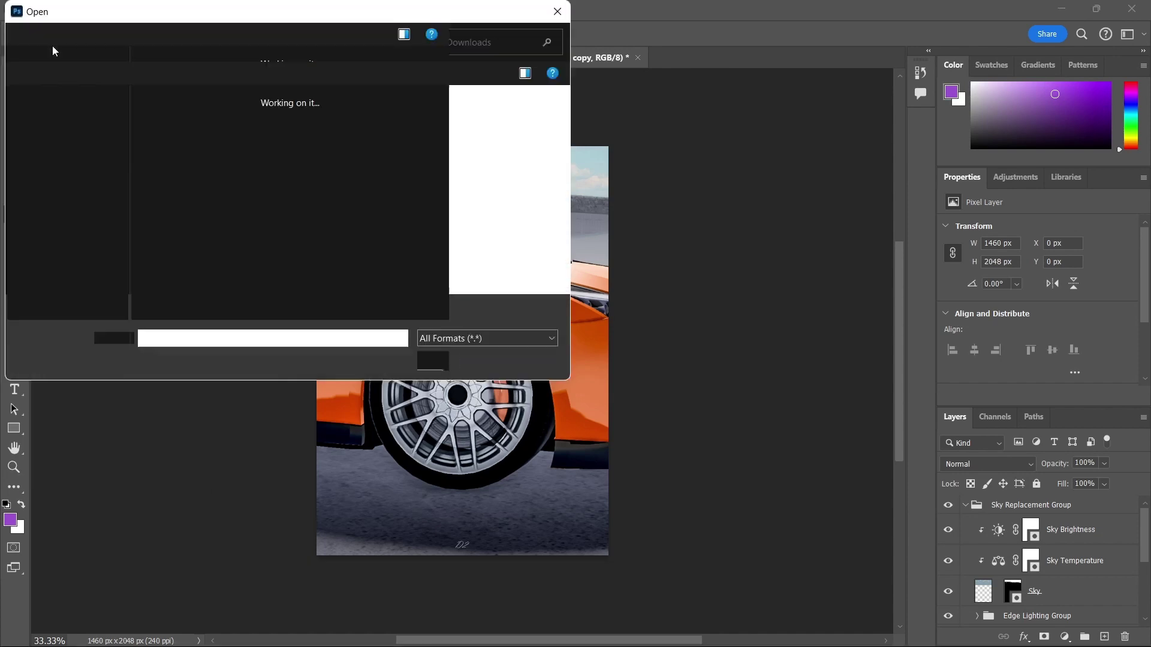
pyautogui.scroll(-3, 60, 210)
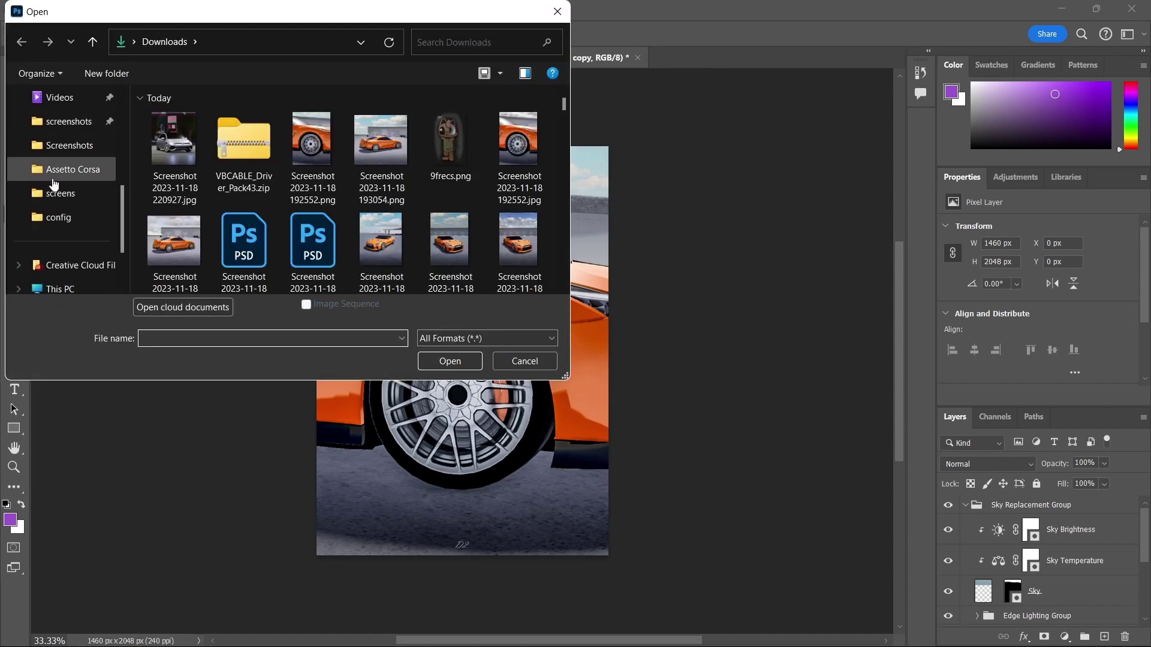
pyautogui.click(59, 192)
pyautogui.click(58, 147)
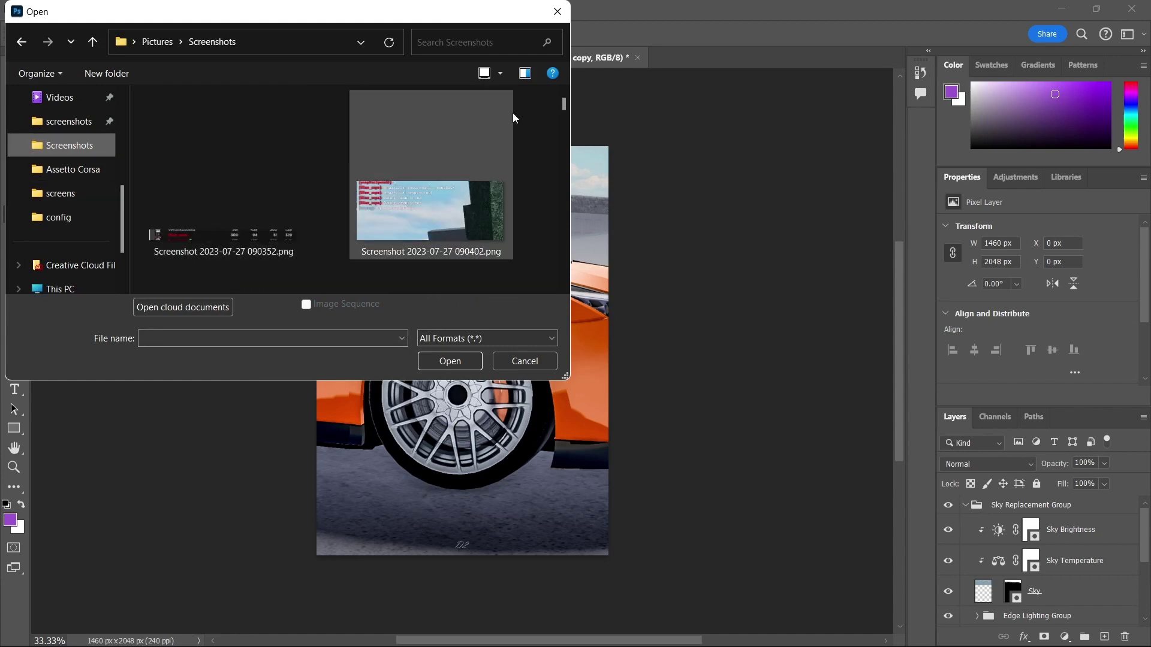
# Find and open the grey hatchback image Screenshot 2023-11-18 211303.png from the Screenshots folder
pyautogui.moveTo(563, 103); pyautogui.dragTo(551, 270)
pyautogui.scroll(5, 456, 207)
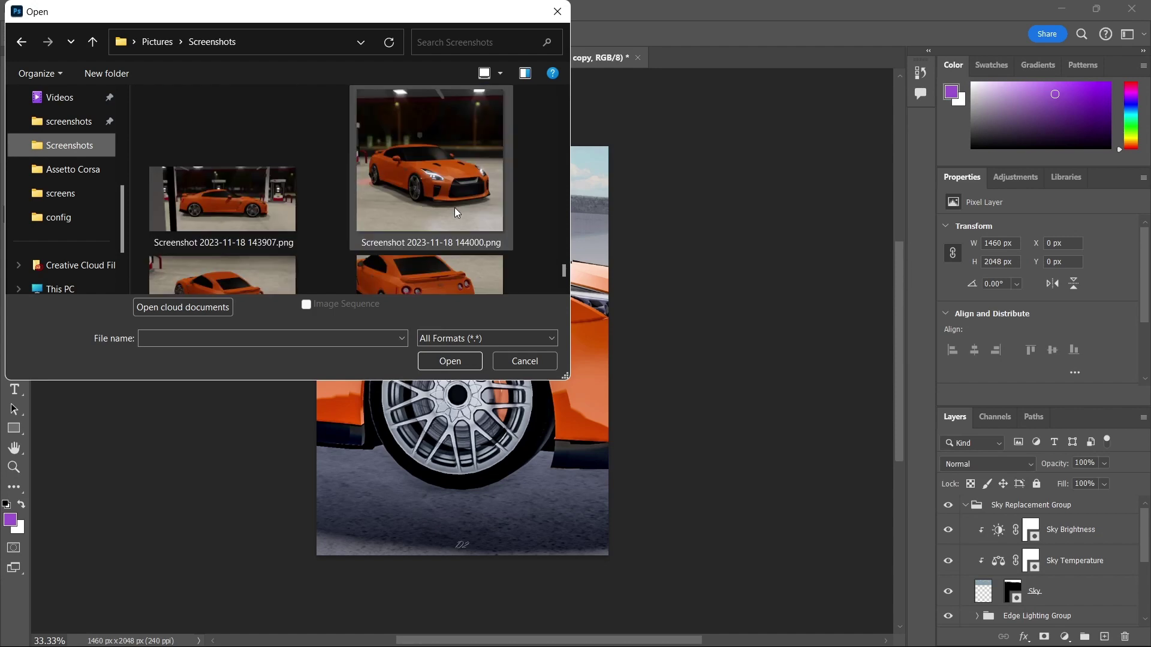
pyautogui.scroll(3, 347, 216)
pyautogui.scroll(-8, 337, 223)
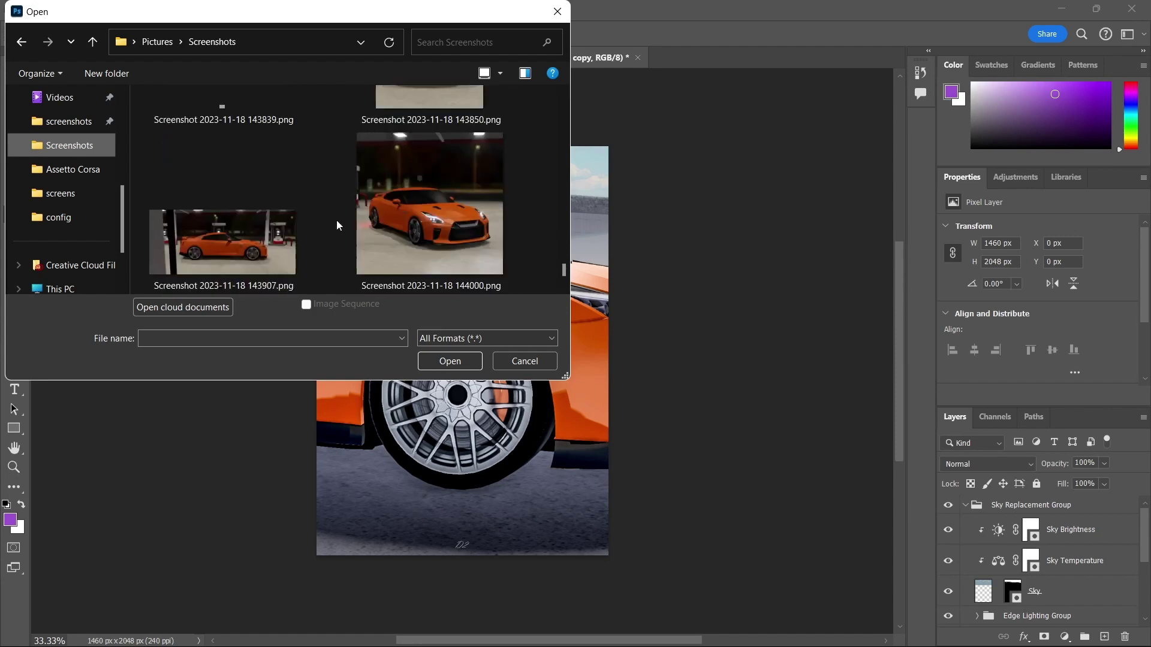
pyautogui.scroll(-5, 333, 247)
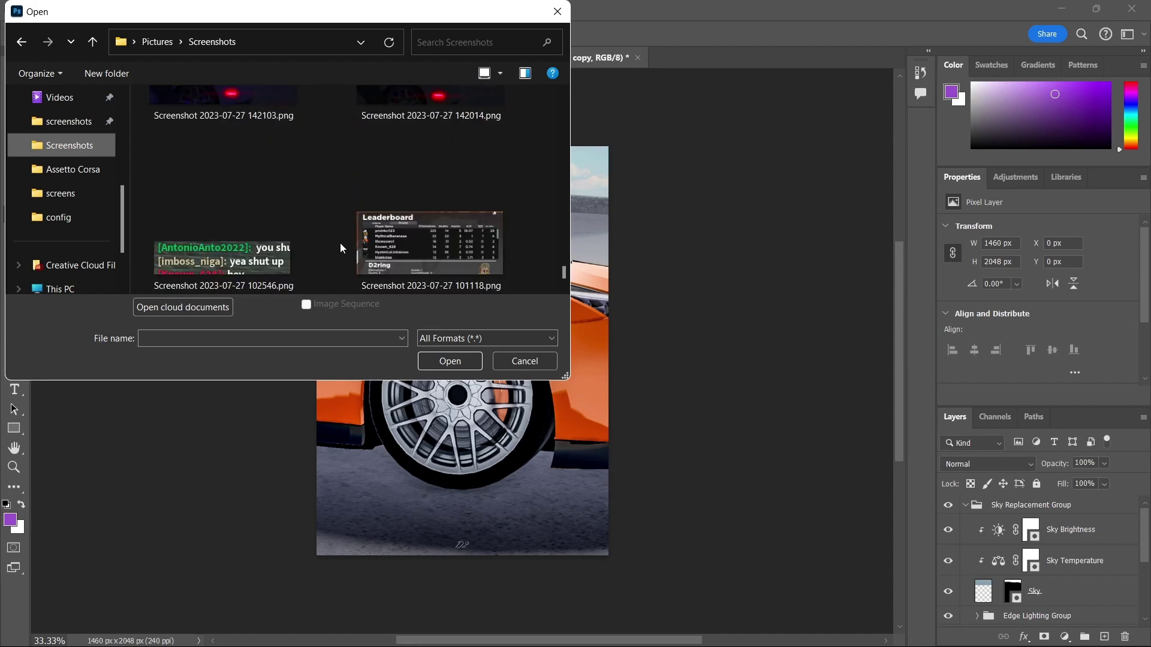
pyautogui.moveTo(564, 272); pyautogui.dragTo(559, 92)
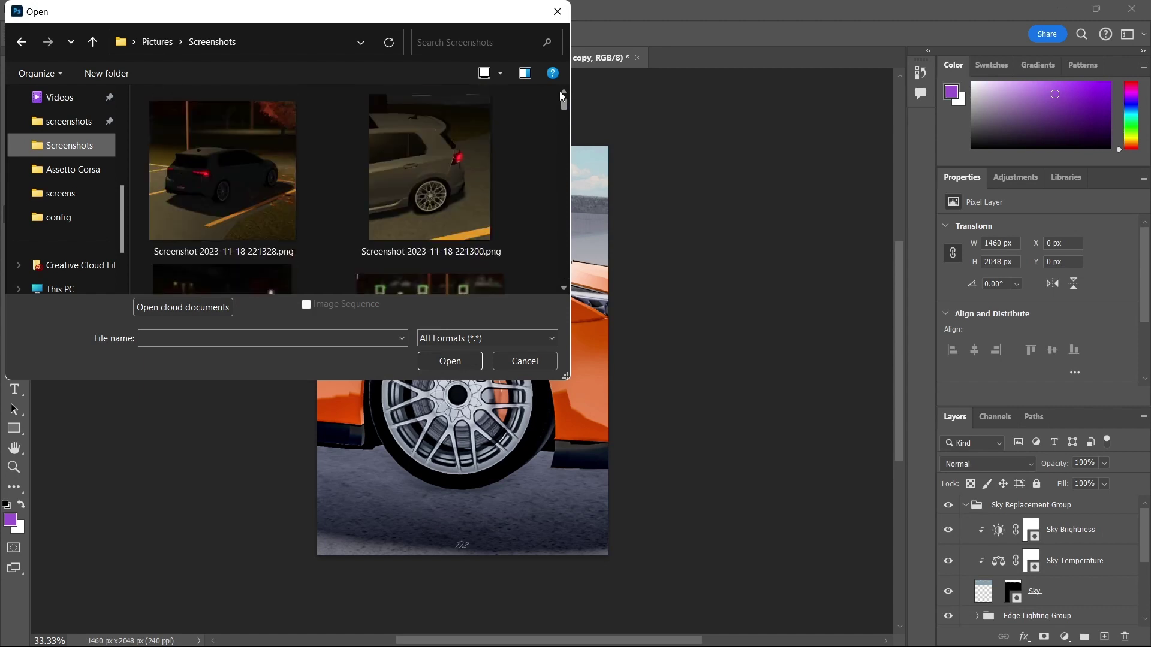
pyautogui.scroll(-2, 485, 174)
pyautogui.scroll(3, 485, 183)
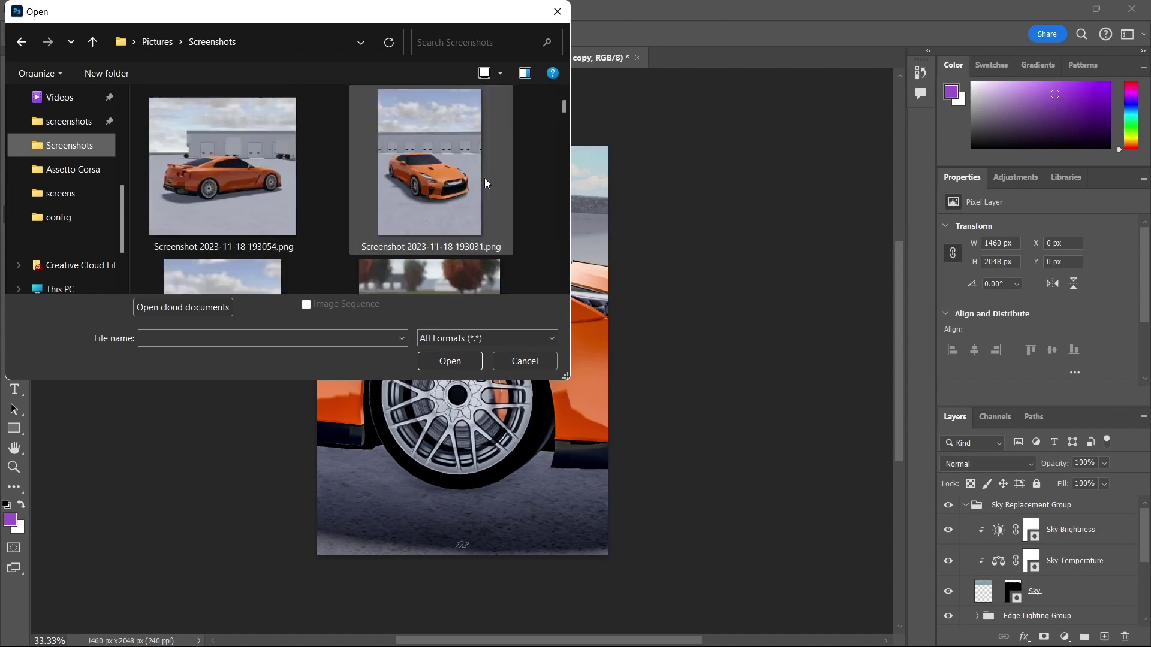
pyautogui.scroll(2, 400, 213)
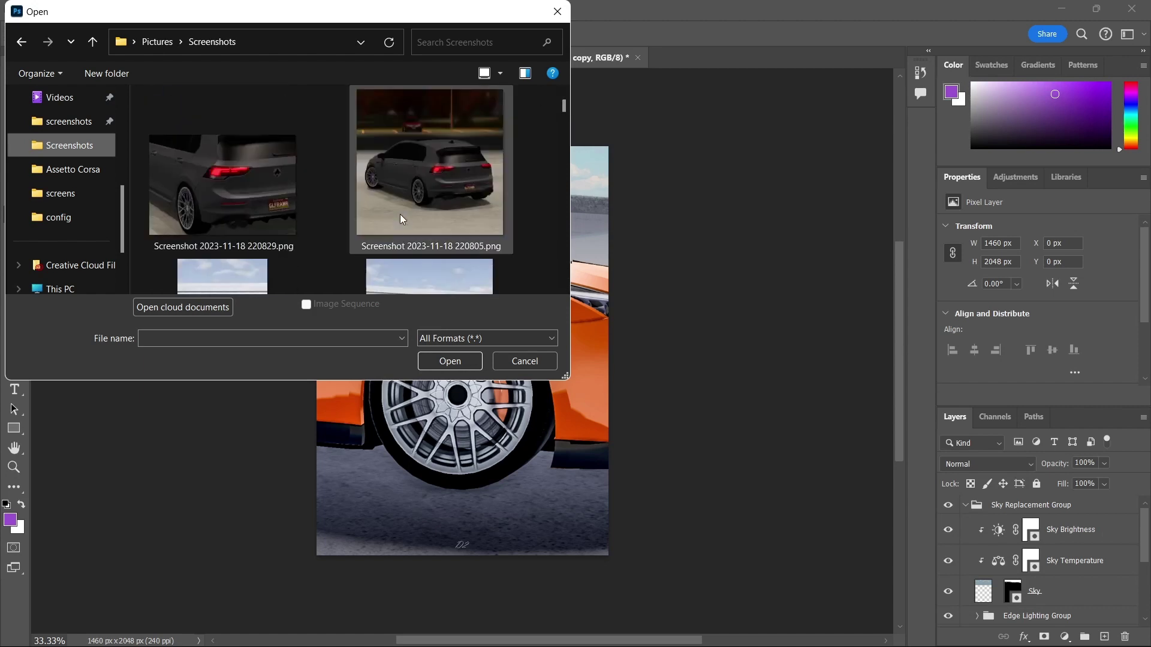
pyautogui.click(398, 216)
pyautogui.doubleClick(398, 216)
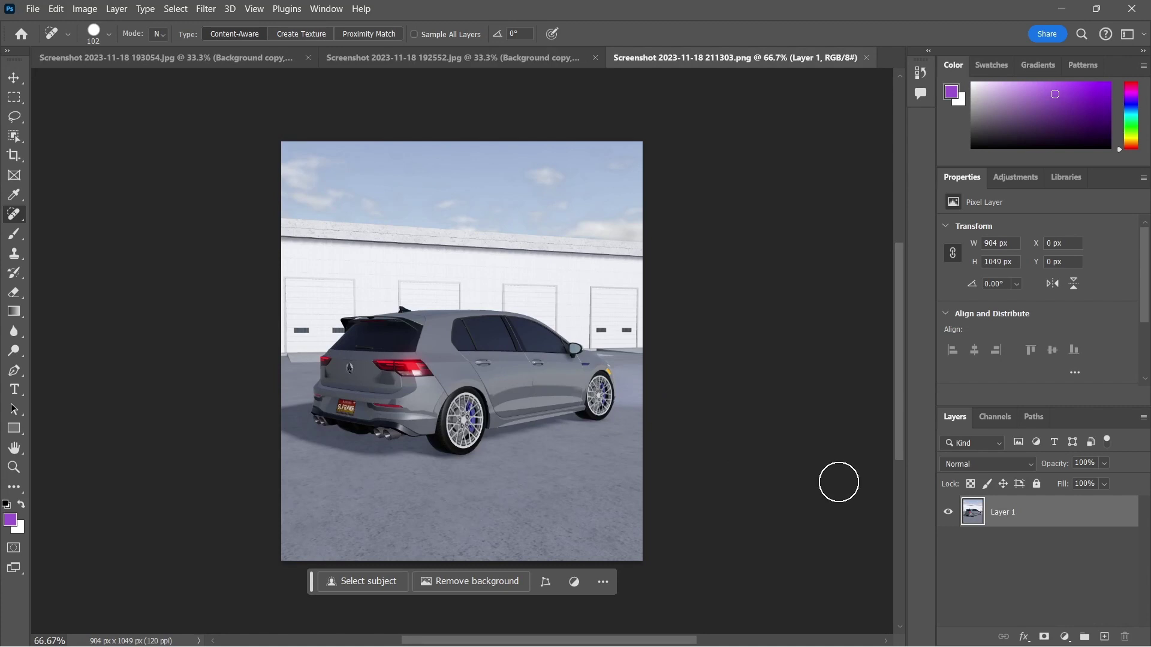
# Duplicate Layer 1 under the default name and keep the copy selected for editing
pyautogui.rightClick(998, 510)
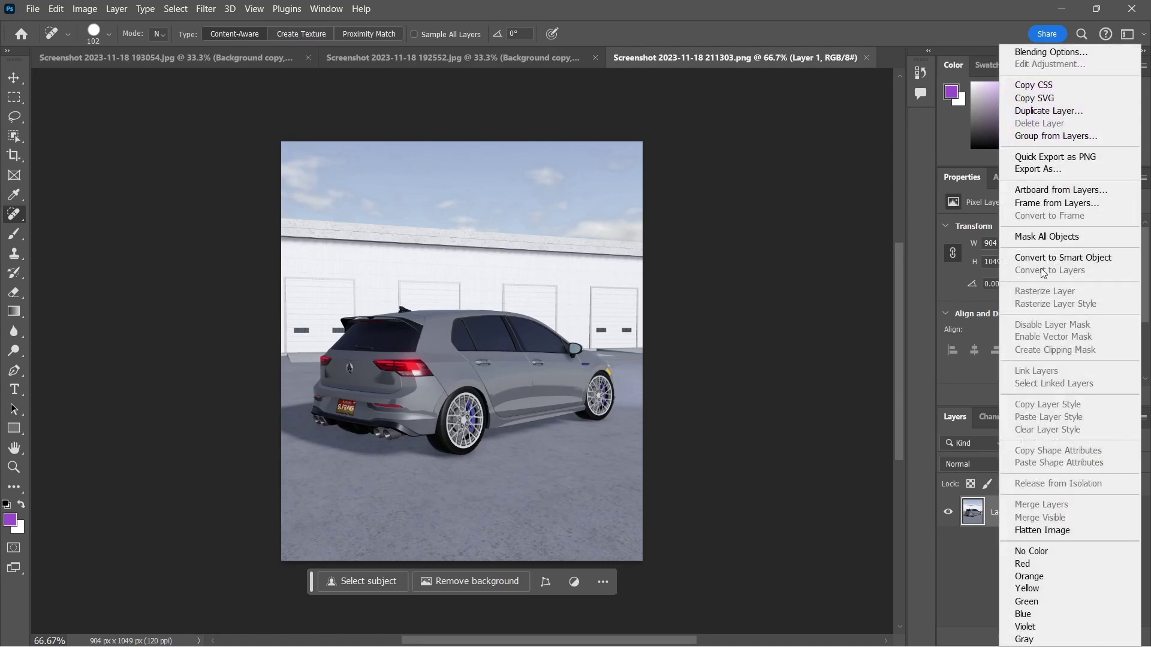
pyautogui.click(1048, 112)
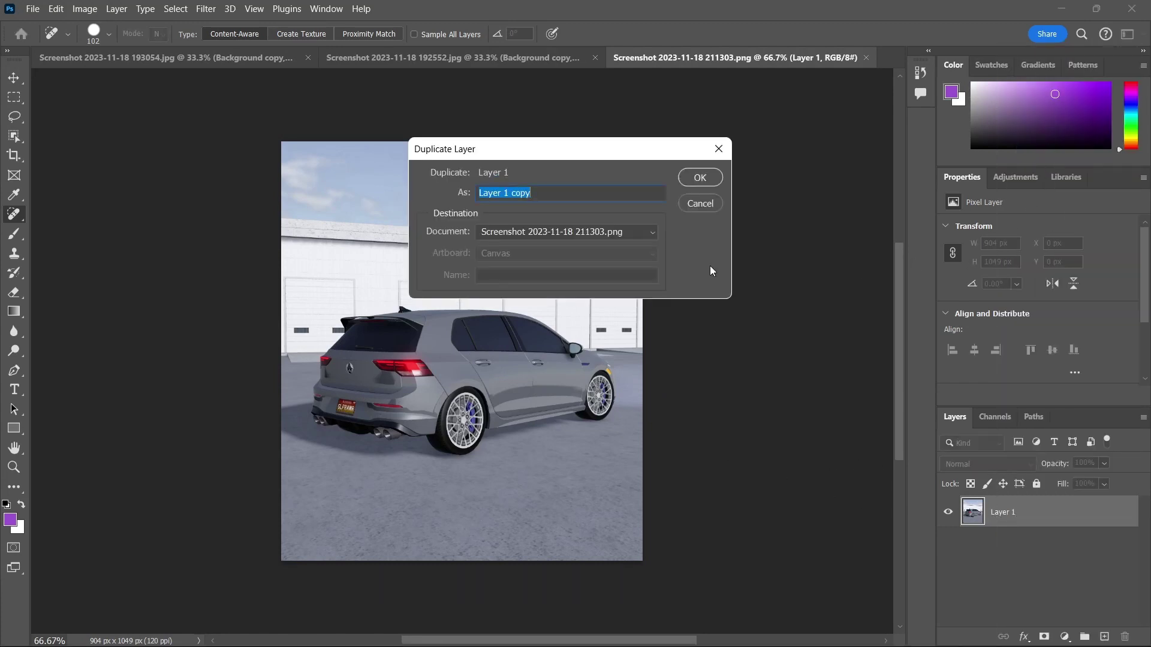
pyautogui.click(695, 181)
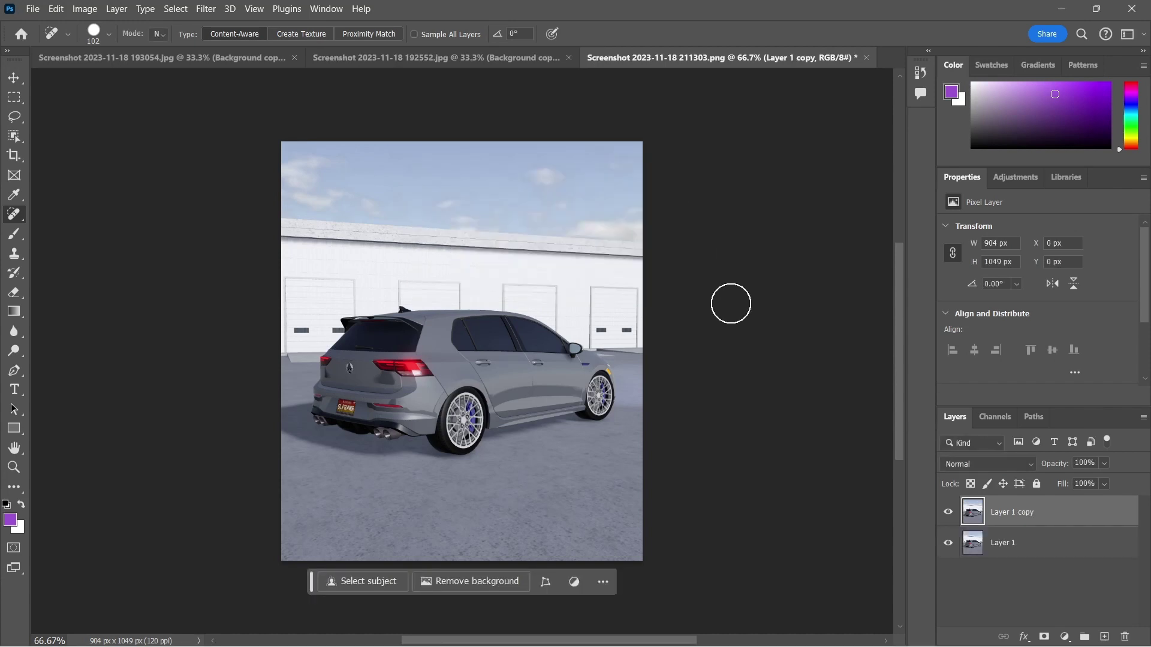
pyautogui.rightClick(1037, 548)
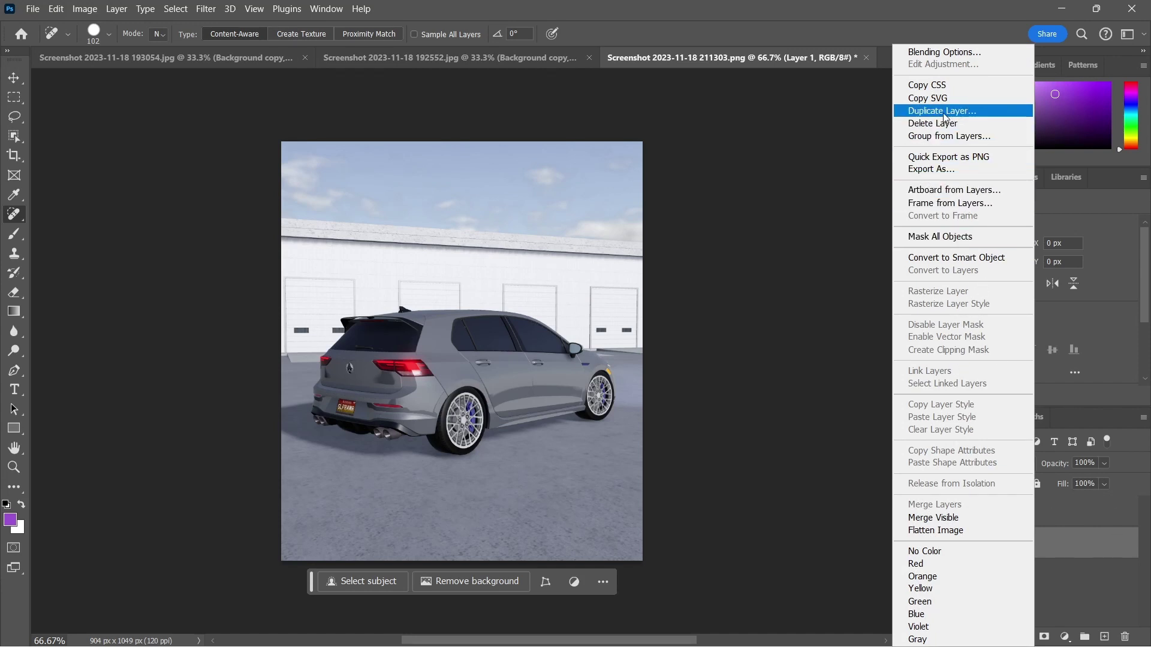
pyautogui.click(1056, 508)
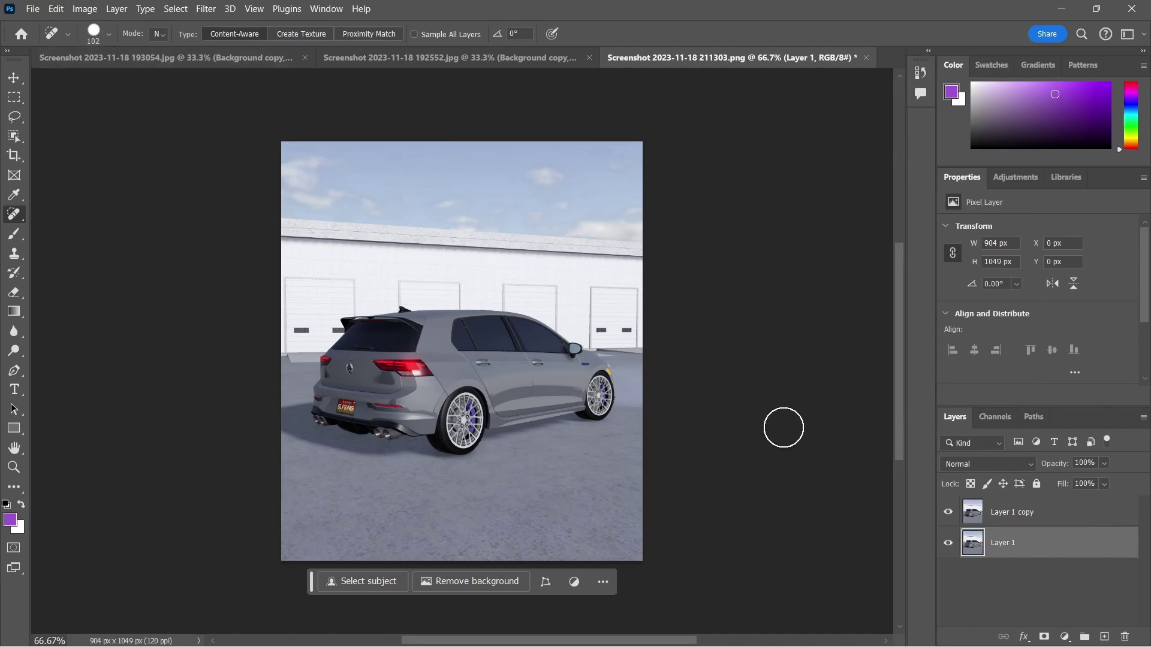
pyautogui.click(1023, 513)
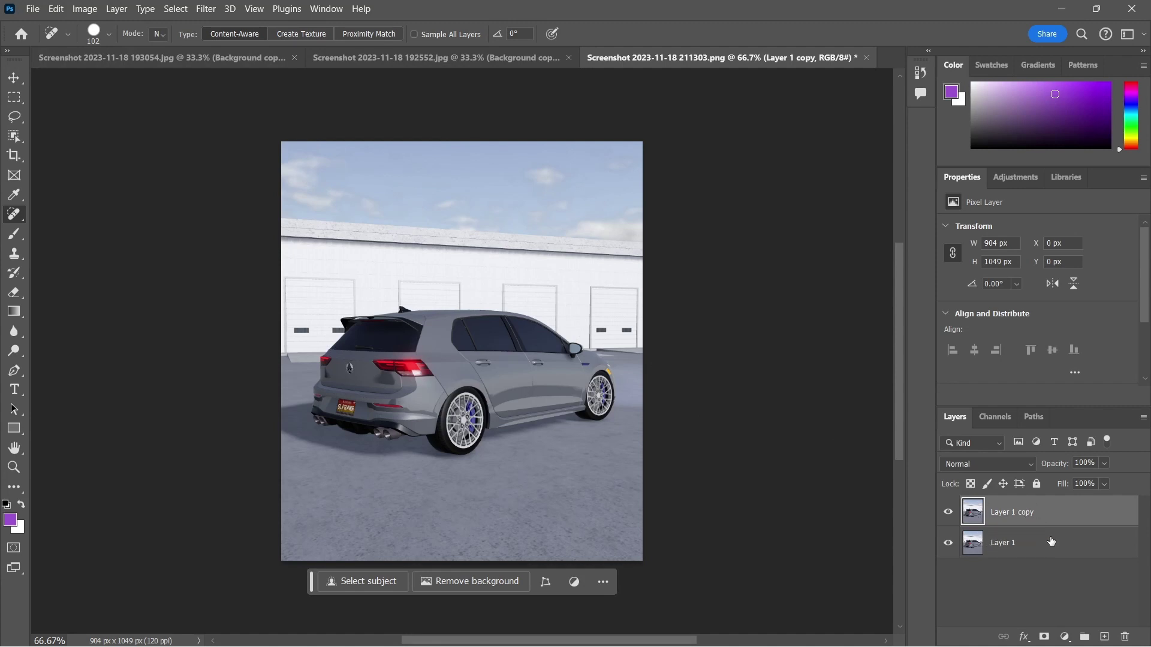
# Start a Sky Replacement on the layer copy with Shift Edge at 40 and Fade Edge at 100
pyautogui.click(56, 9)
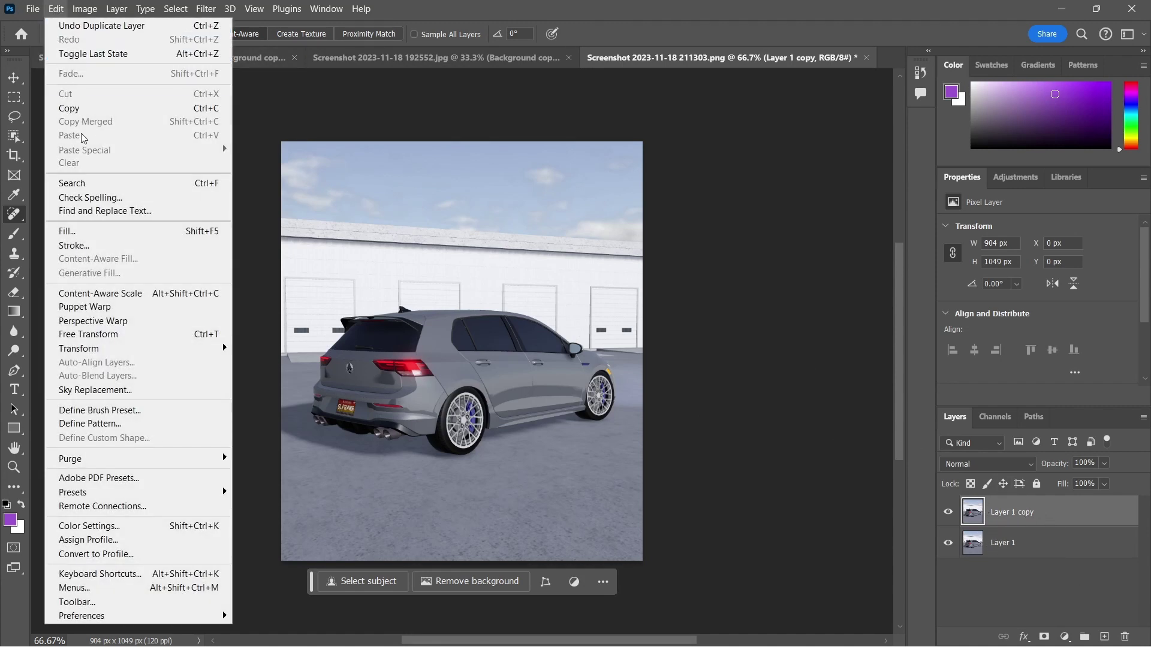
pyautogui.click(96, 390)
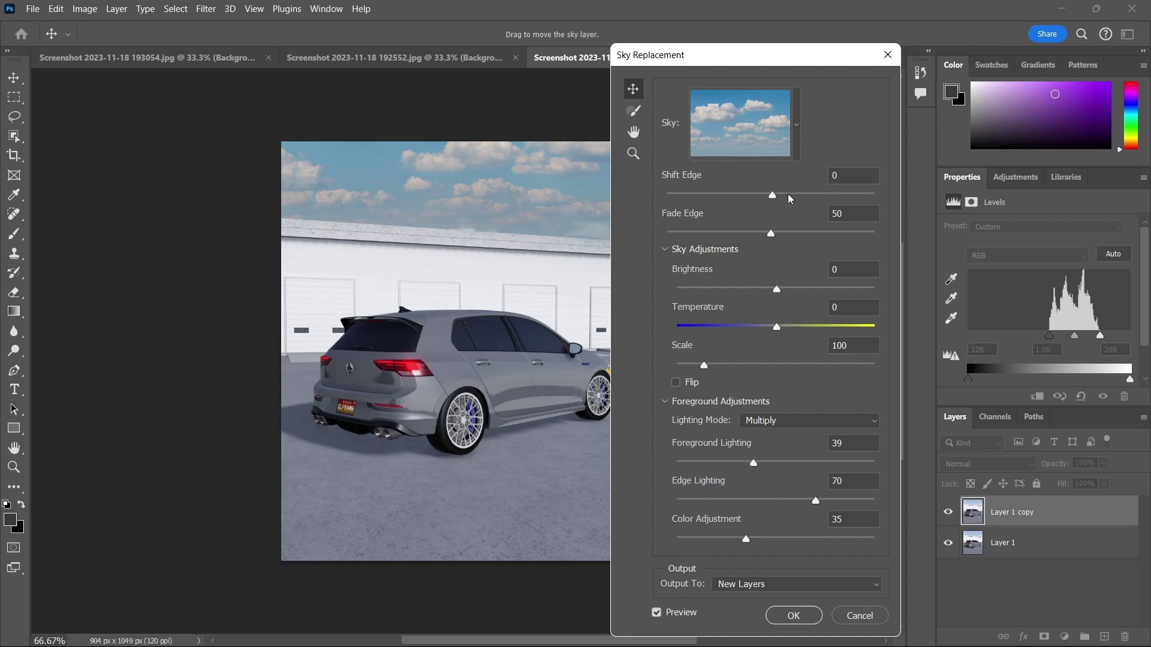
pyautogui.moveTo(773, 197); pyautogui.dragTo(644, 197)
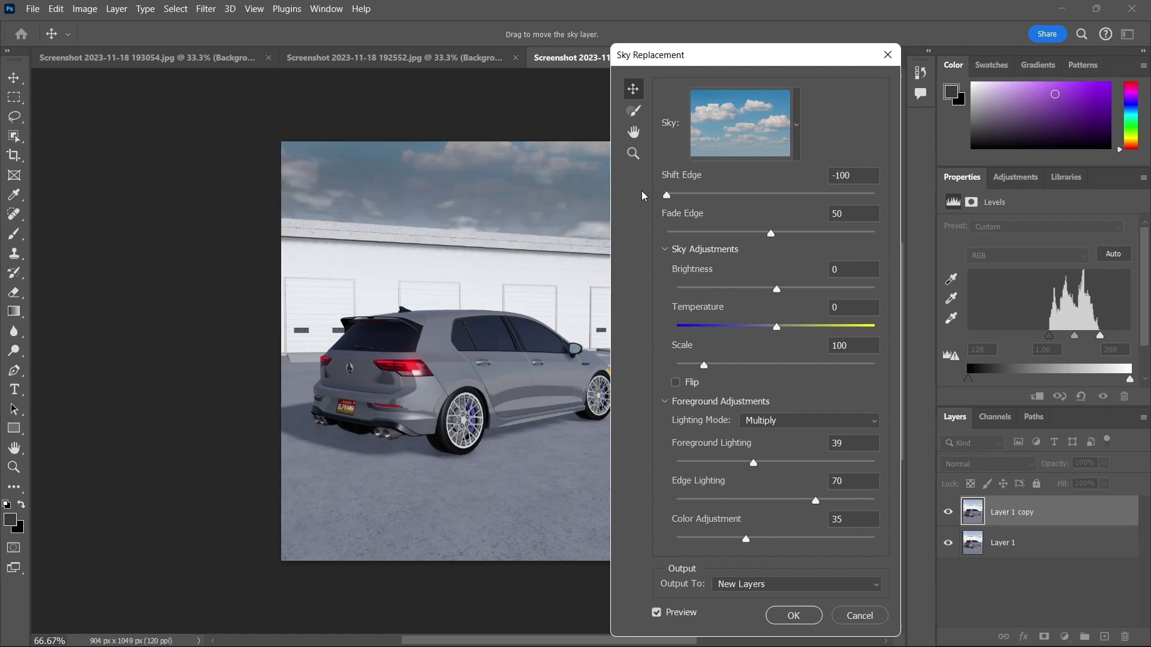
pyautogui.click(749, 198)
pyautogui.click(775, 198)
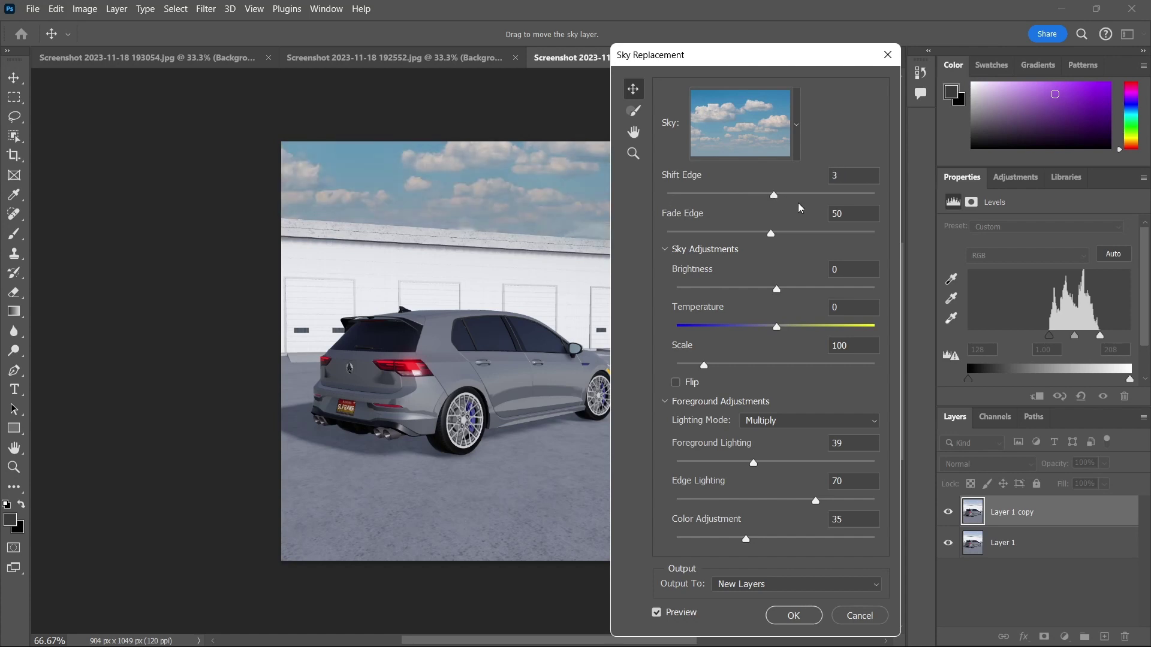
pyautogui.click(812, 198)
pyautogui.moveTo(745, 234); pyautogui.dragTo(922, 238)
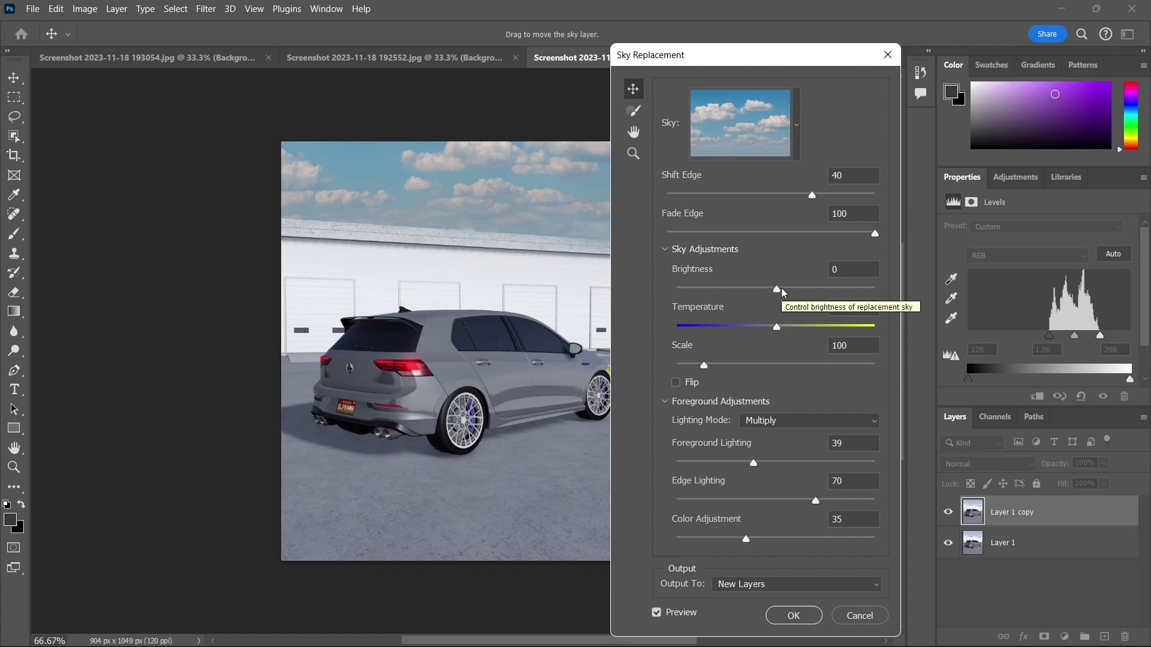
# Set the replacement sky's Brightness to 40 and Temperature to 18
pyautogui.moveTo(777, 290); pyautogui.dragTo(815, 290)
pyautogui.click(801, 290)
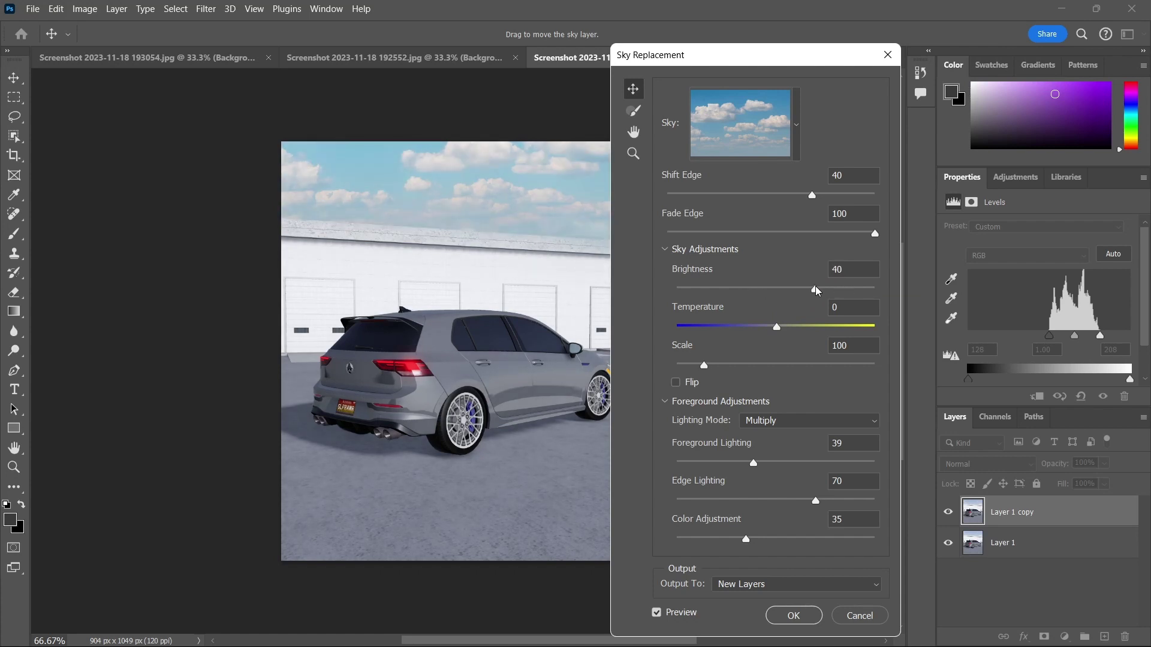
pyautogui.moveTo(760, 328); pyautogui.dragTo(705, 326)
pyautogui.moveTo(814, 325); pyautogui.dragTo(794, 327)
# Set Foreground Lighting, Edge Lighting and Color Adjustment to 100 and apply the sky replacement to new layers
pyautogui.moveTo(754, 464); pyautogui.dragTo(883, 474)
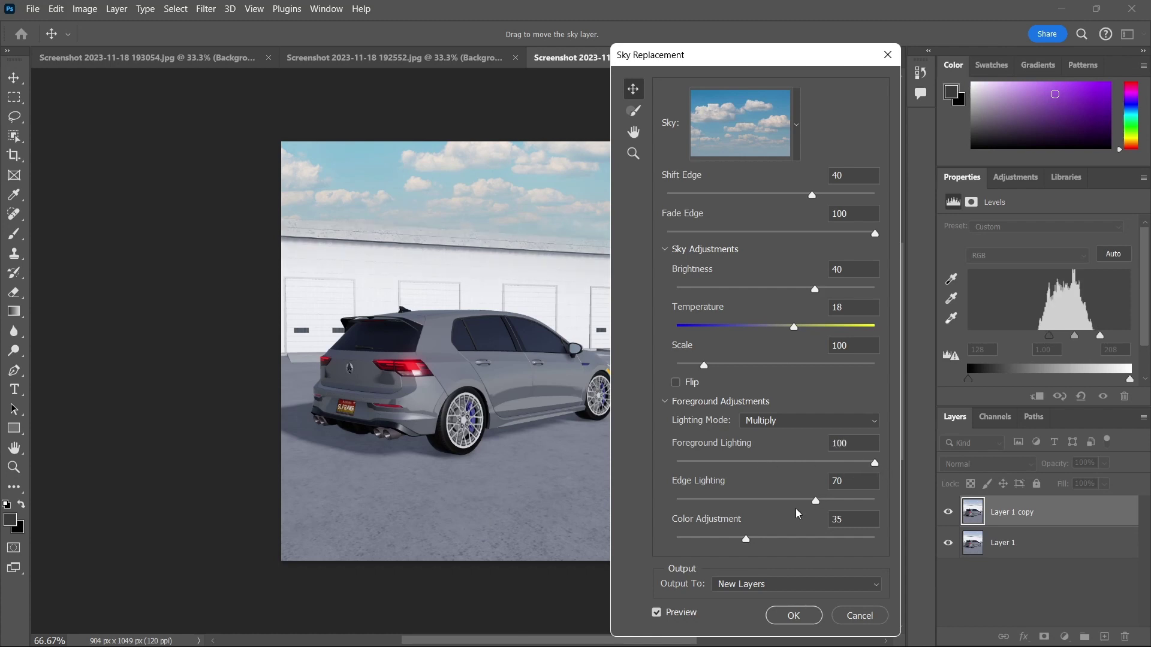
pyautogui.moveTo(815, 501); pyautogui.dragTo(887, 510)
pyautogui.moveTo(744, 541); pyautogui.dragTo(959, 542)
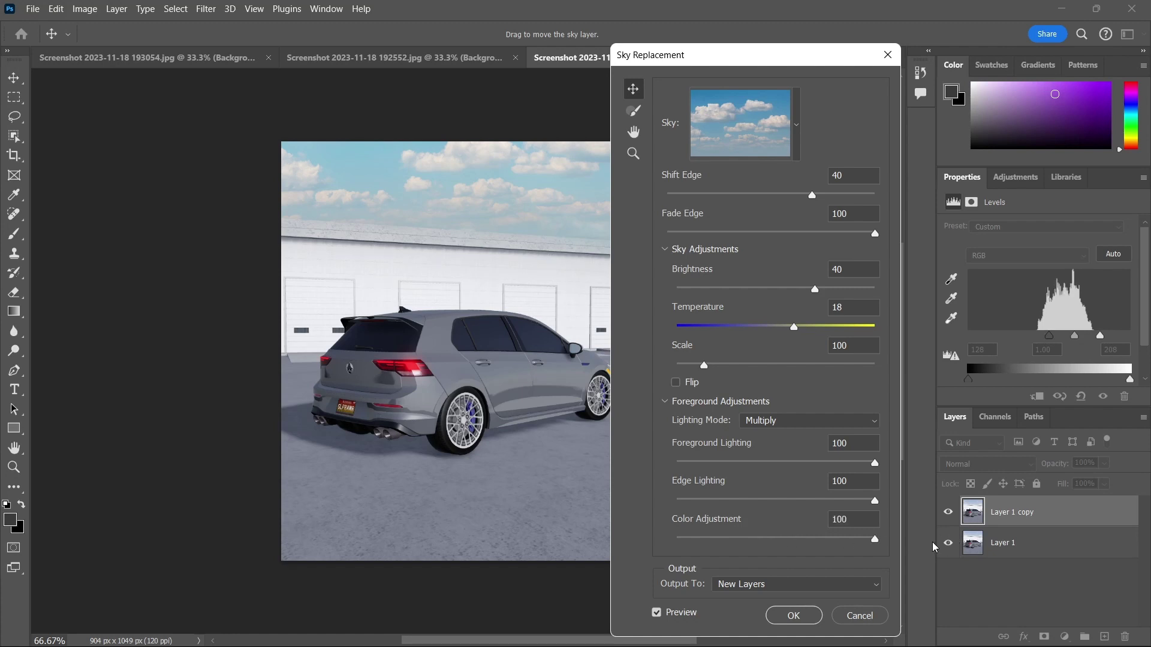
pyautogui.click(797, 615)
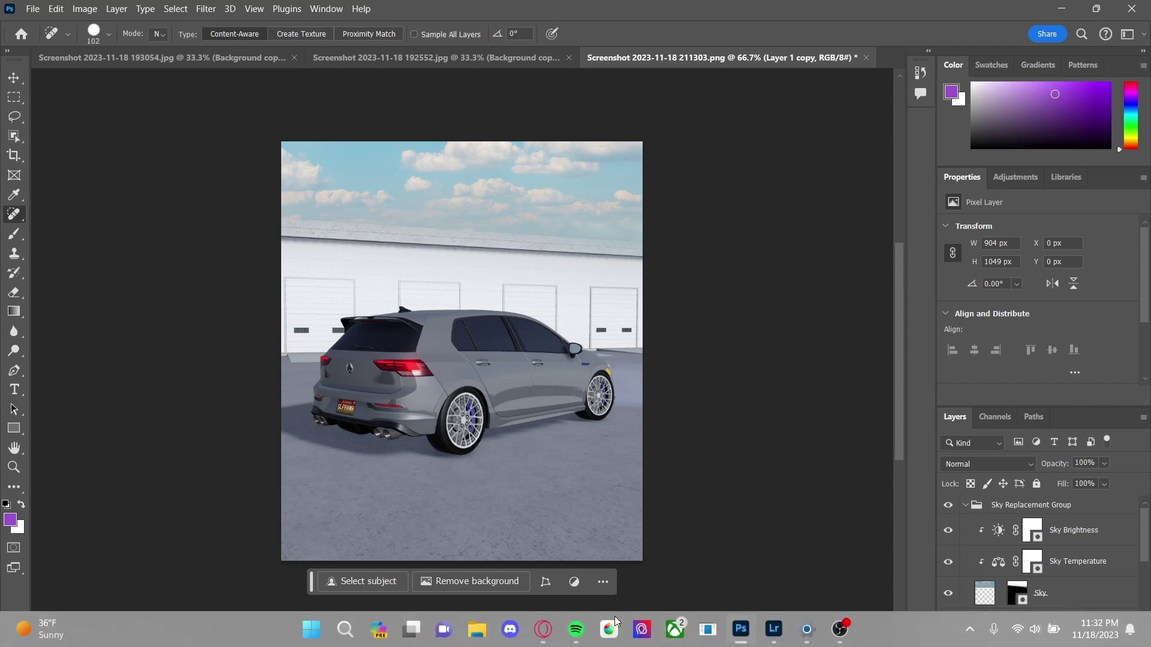
# Switch back to Lightroom
pyautogui.click(780, 620)
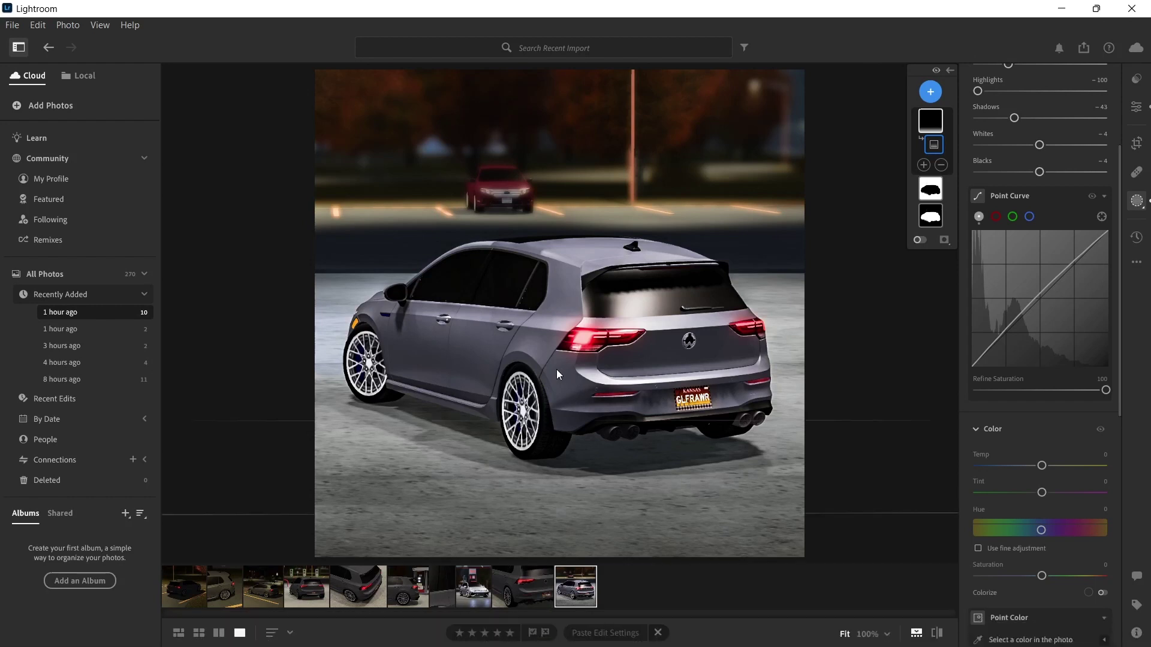